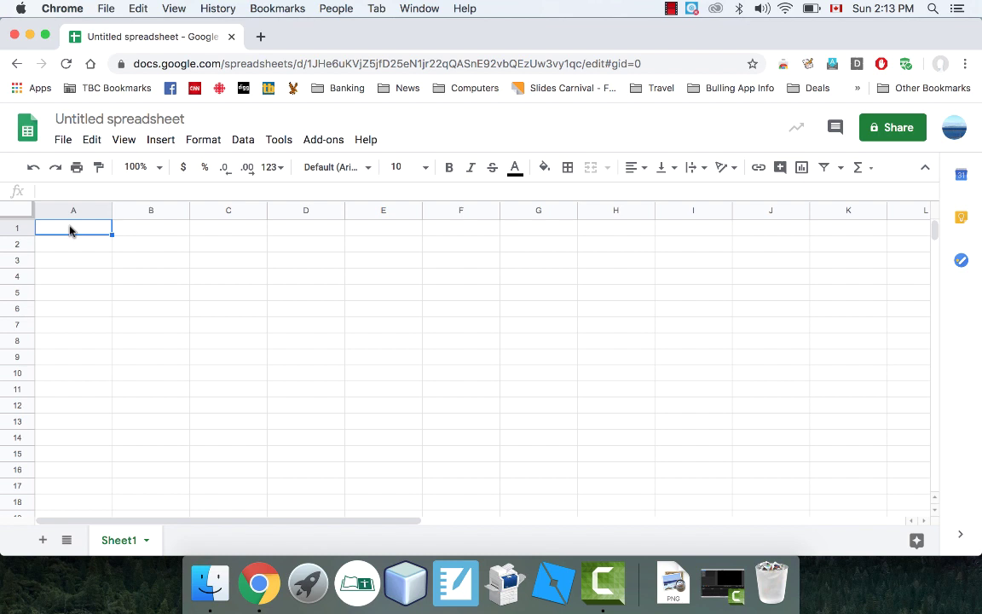
# - Enter the Expense heading in cell A2
pyautogui.write('Expense')
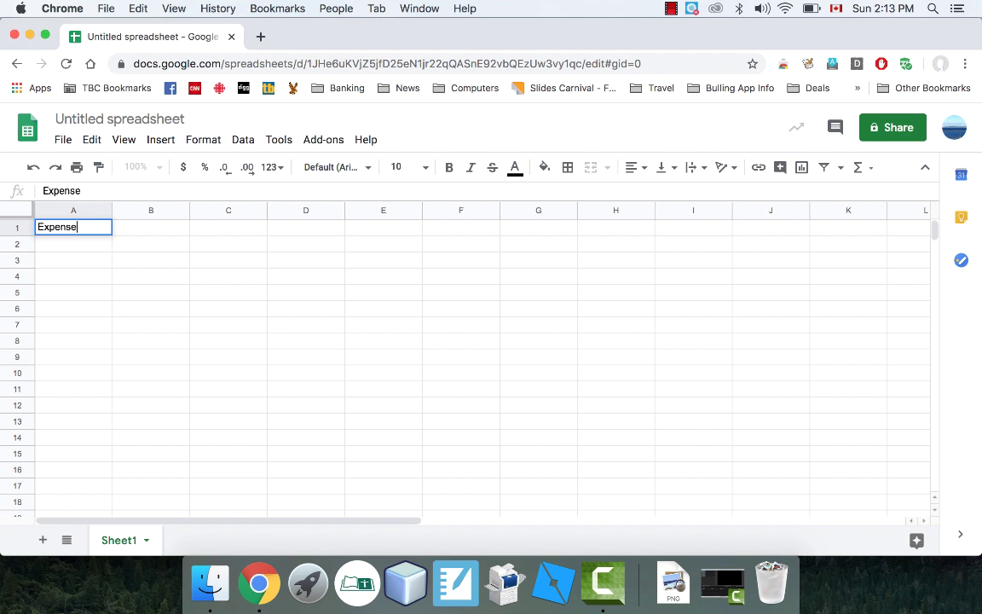
pyautogui.press('Return')
pyautogui.press('Up')
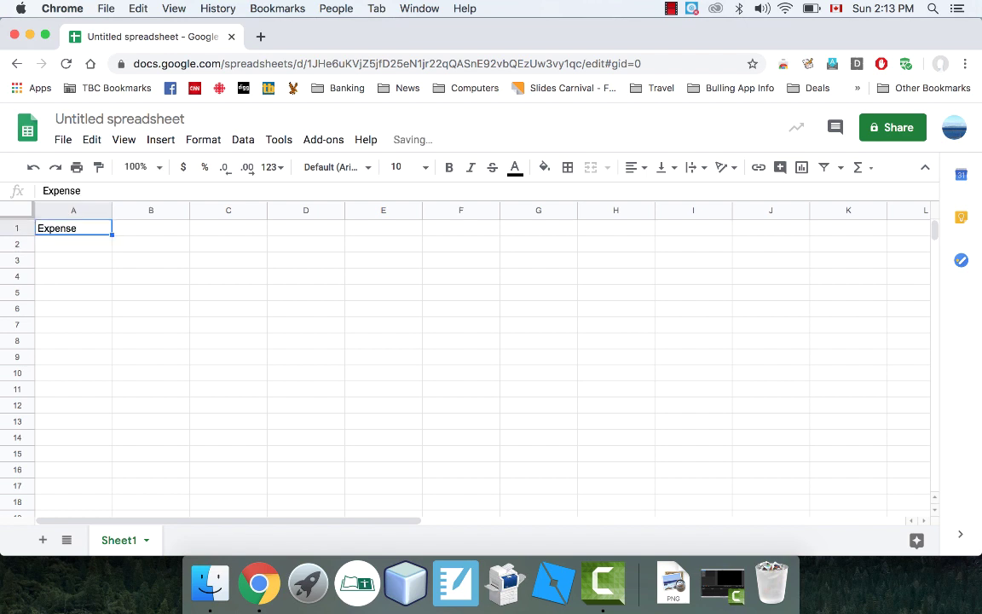
pyautogui.press('Delete')
pyautogui.press('Down')
pyautogui.write('Expense')
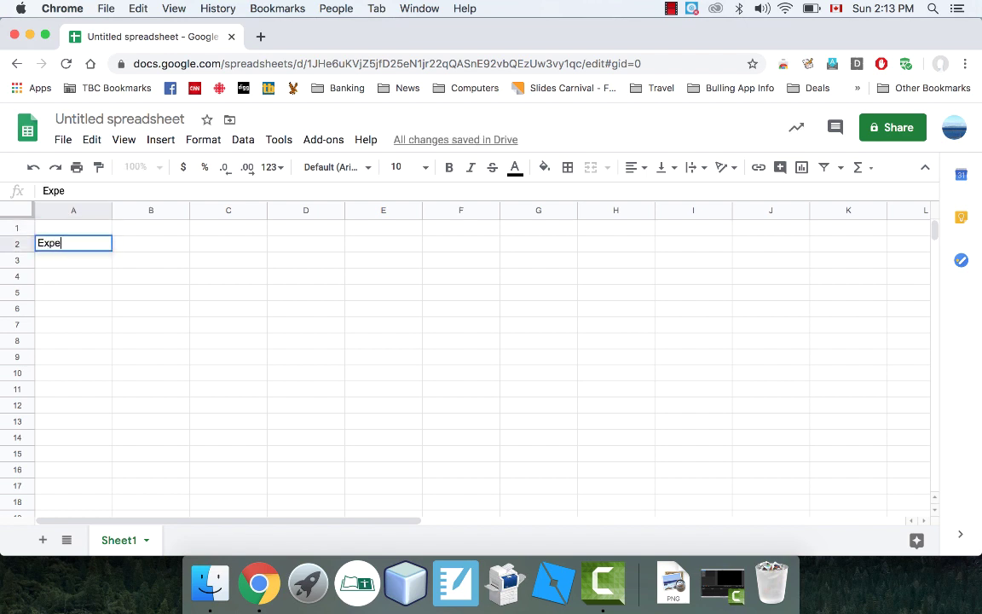
pyautogui.click(151, 260)
pyautogui.press('Up')
pyautogui.press('Up')
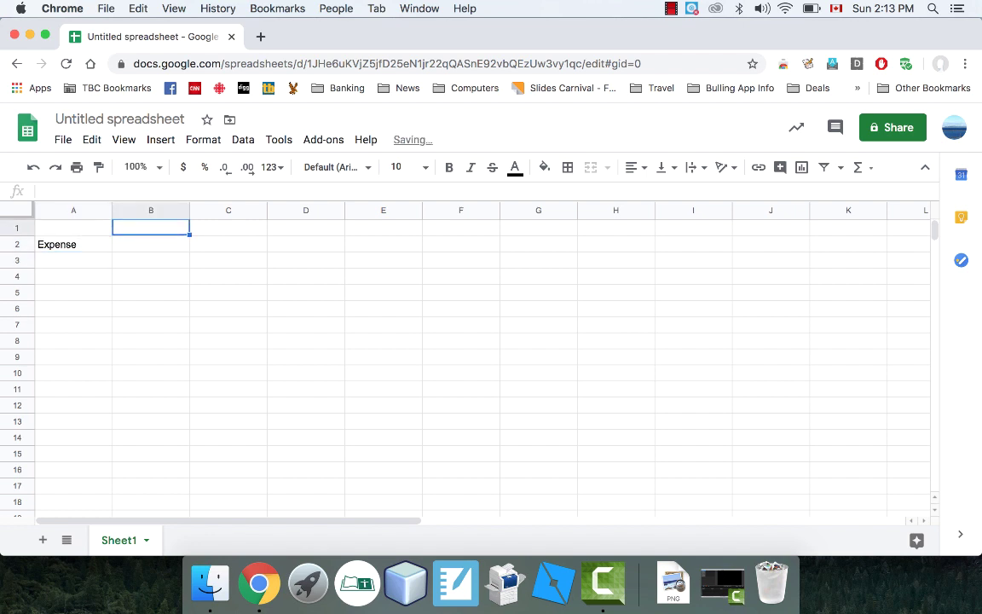
pyautogui.click(73, 227)
pyautogui.write('Month')
pyautogui.press('Return')
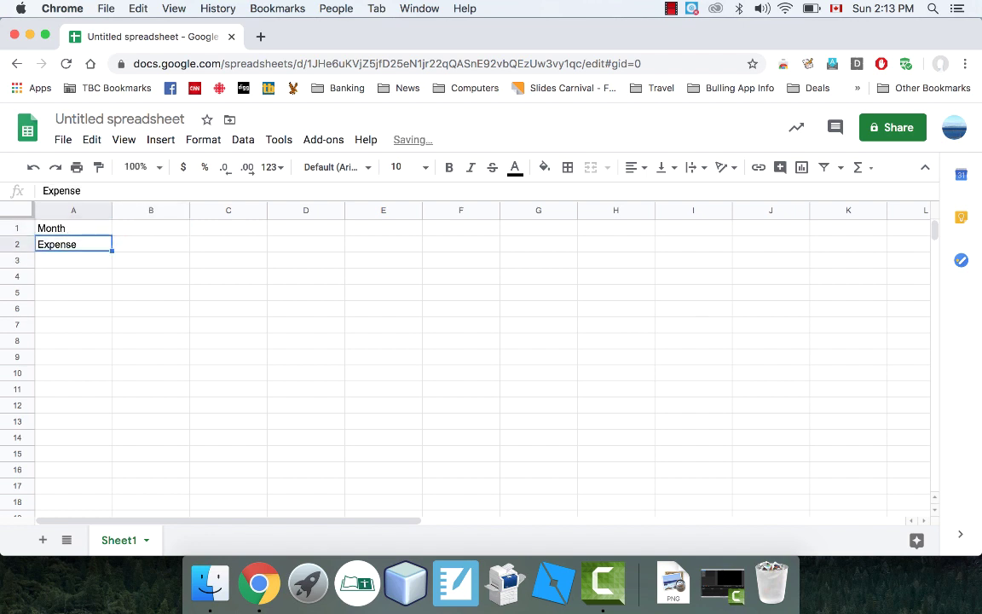
pyautogui.click(151, 227)
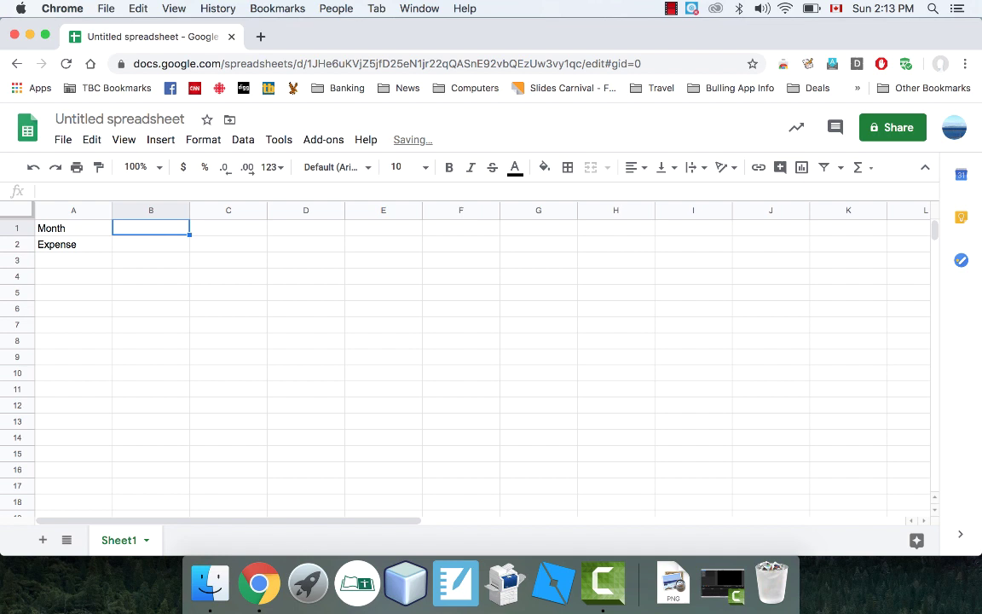
# - Enter the month headings January, February and March in B2:D2, leaving A1 empty
pyautogui.click(151, 244)
pyautogui.write('Janua')
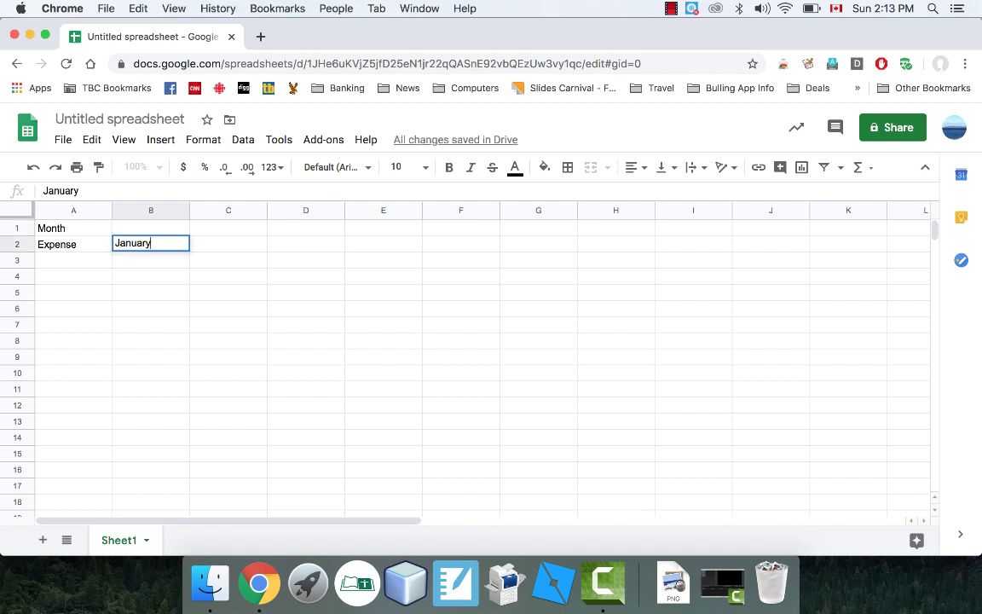
pyautogui.write('ry')
pyautogui.press('Up')
pyautogui.press('Left')
pyautogui.press('Delete')
pyautogui.press('Down')
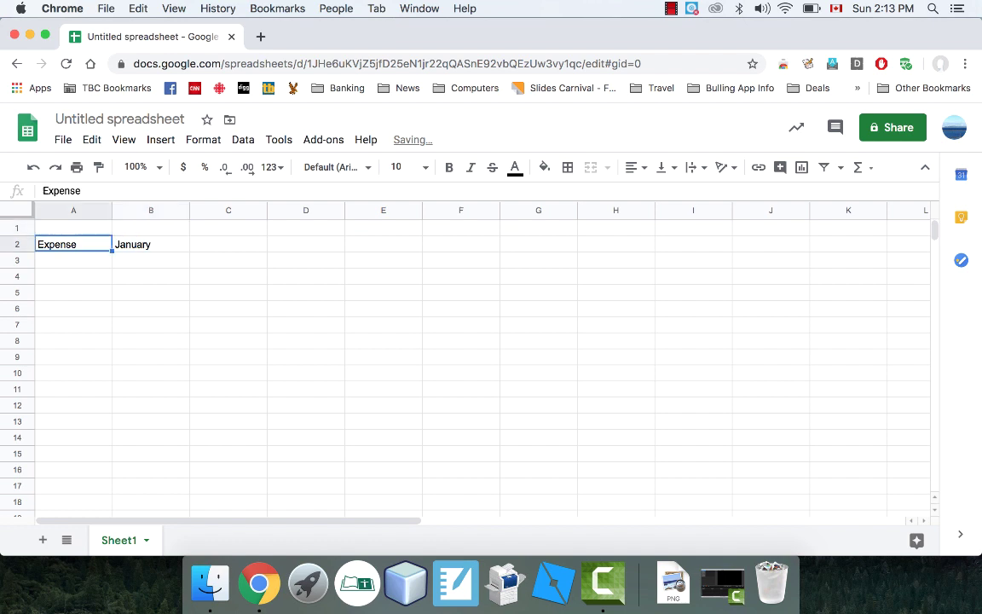
pyautogui.press('Right')
pyautogui.press('Right')
pyautogui.write('Feb')
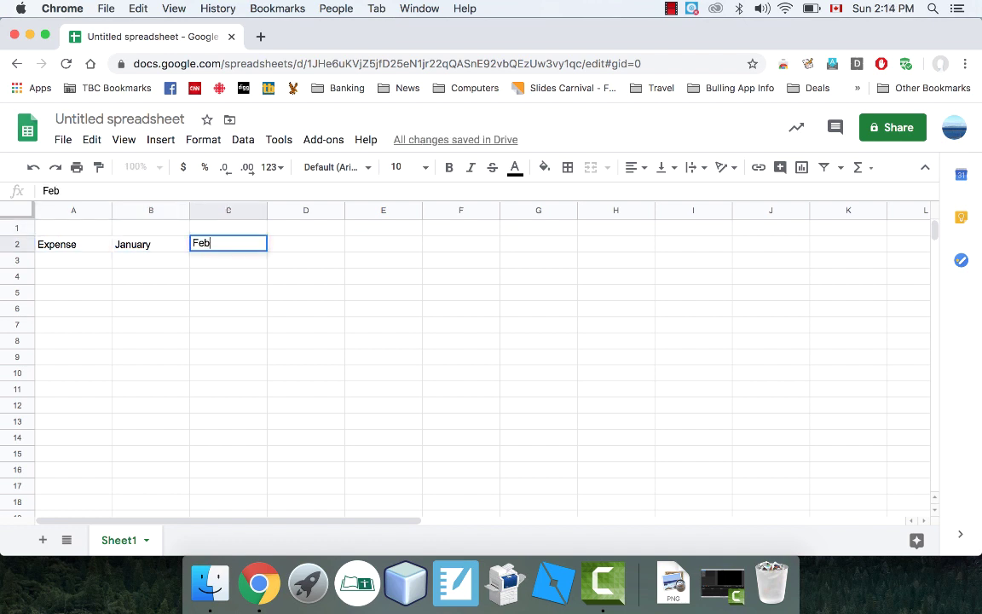
pyautogui.write('ruary')
pyautogui.press('Return')
pyautogui.press('Right')
pyautogui.press('Down')
pyautogui.click(306, 244)
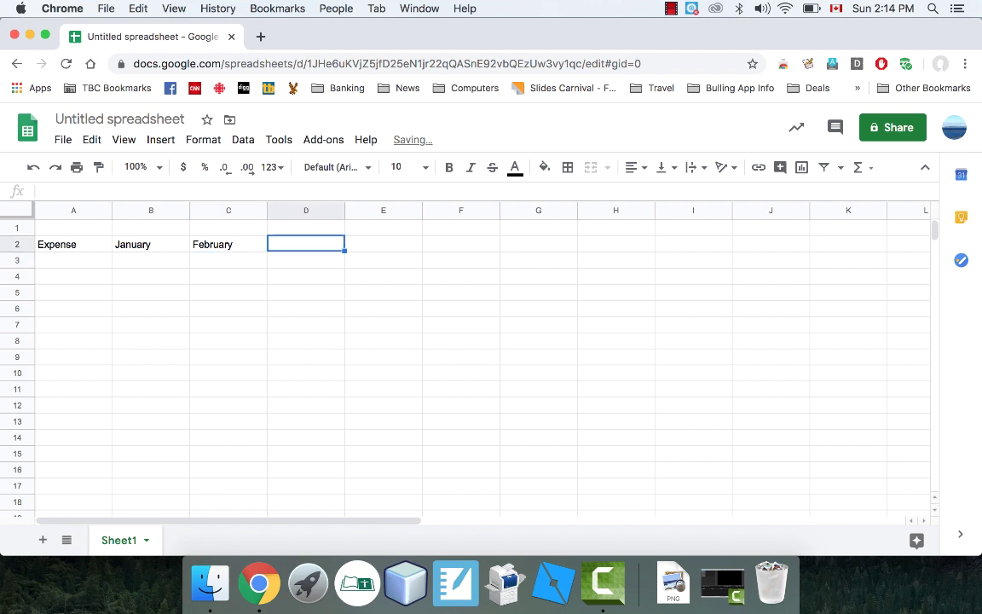
pyautogui.write('March')
pyautogui.press('Return')
# - List the expenses Cell Phone, TV, Internet, Gas and Rent in A3:A7
pyautogui.press('Left')
pyautogui.press('Left')
pyautogui.press('Left')
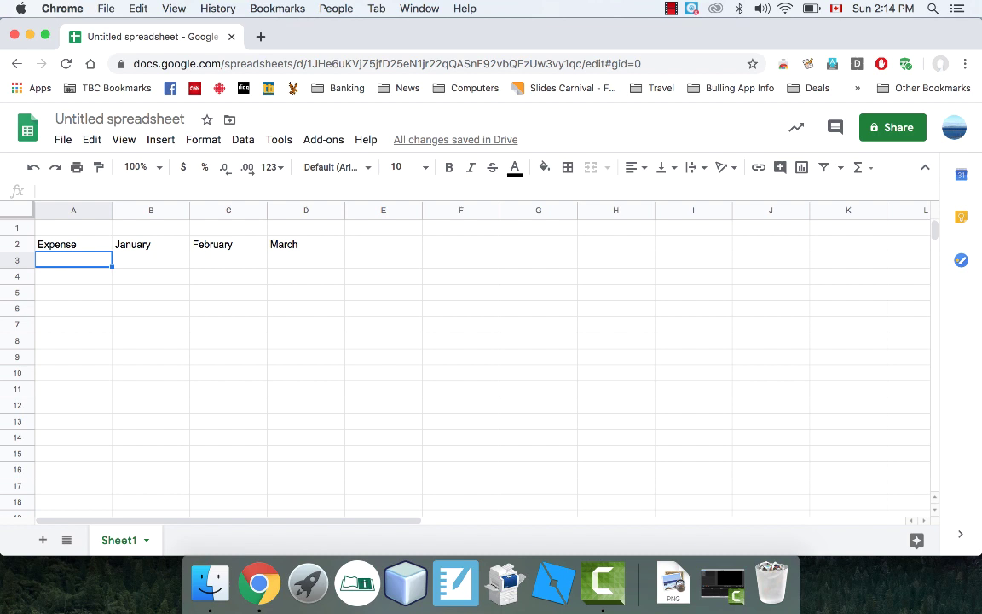
pyautogui.write('Cell P')
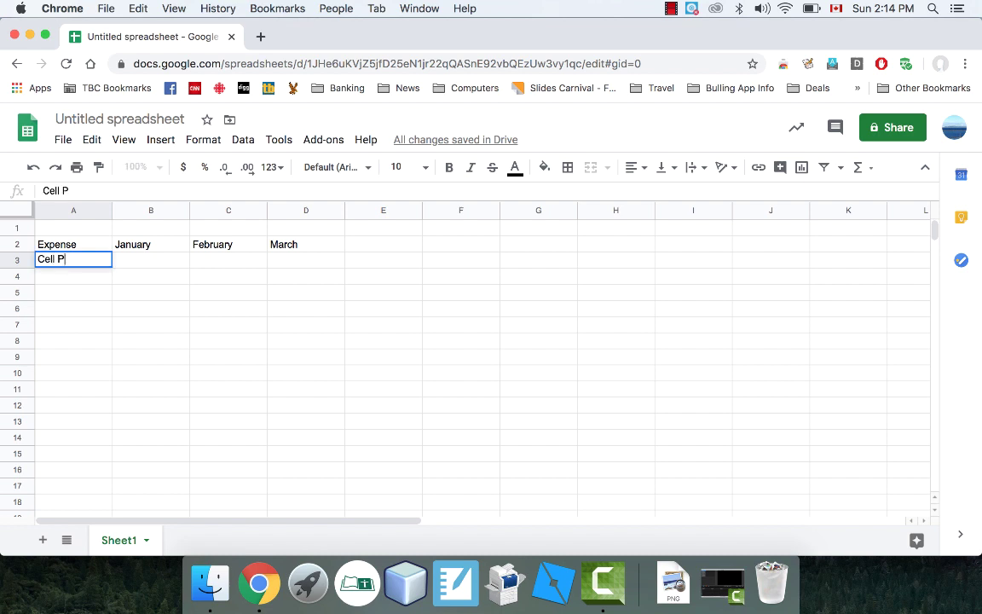
pyautogui.write('hone')
pyautogui.press('Return')
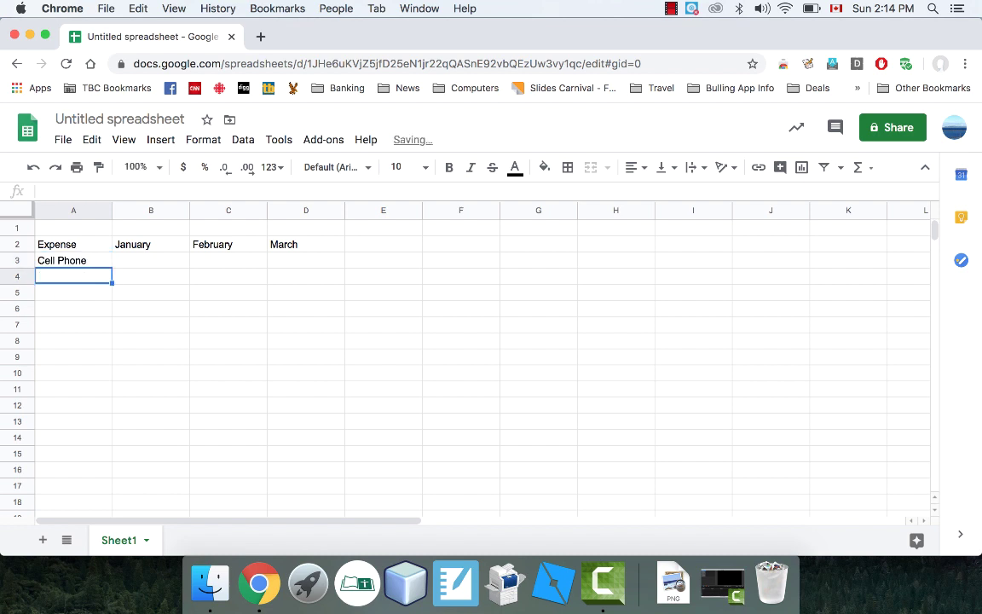
pyautogui.write('TV')
pyautogui.press('Return')
pyautogui.write('Inte')
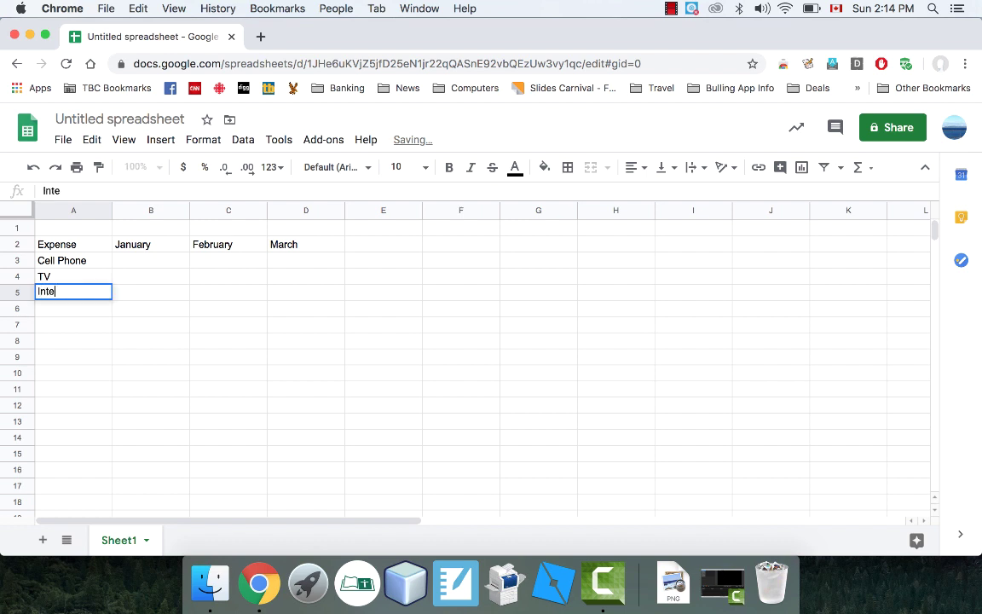
pyautogui.write('rnet')
pyautogui.press('Return')
pyautogui.write('Gas')
pyautogui.press('Return')
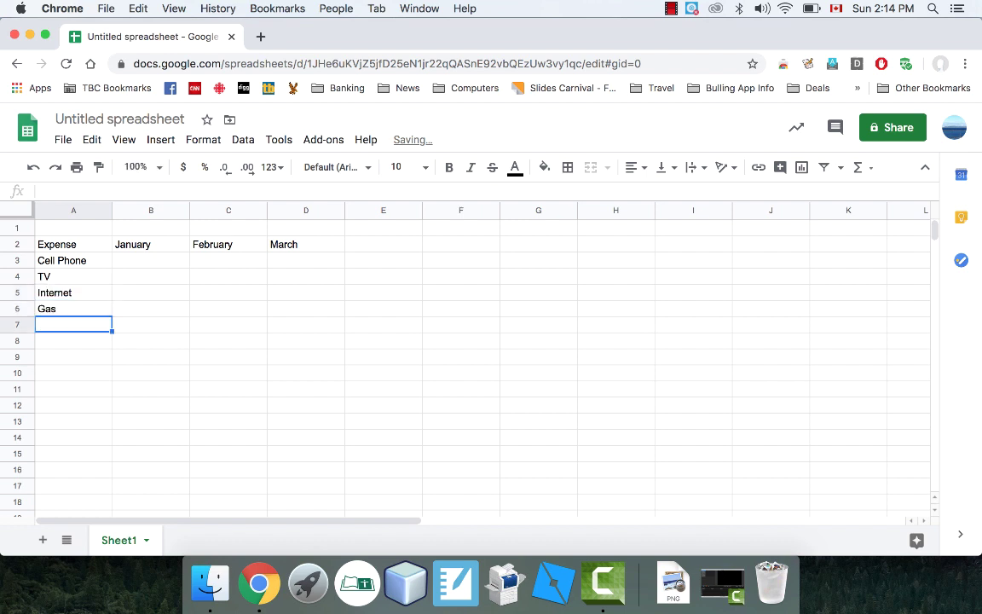
pyautogui.write('Rent')
pyautogui.press('Return')
pyautogui.press('Right')
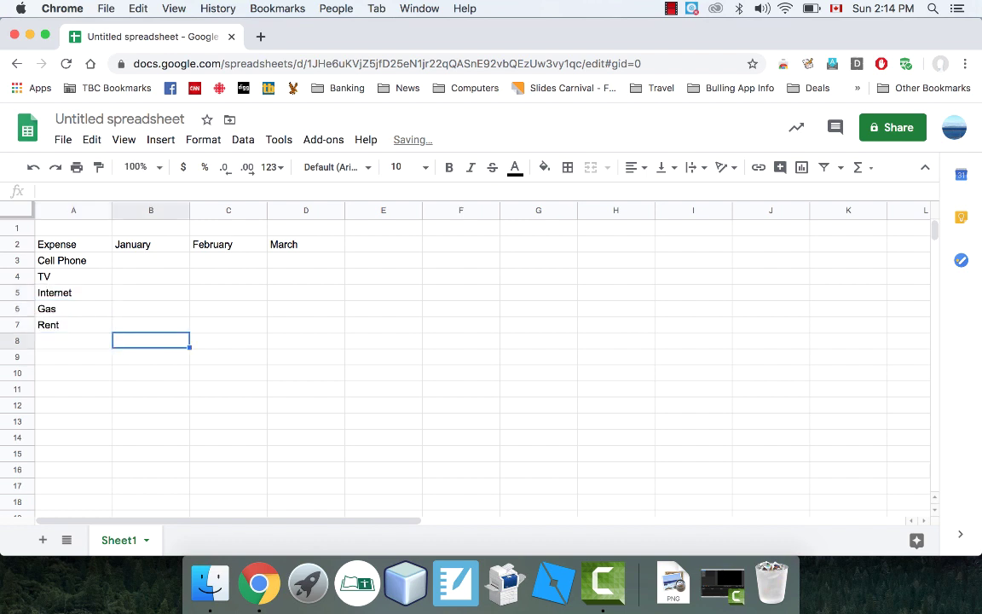
pyautogui.press('Up')
pyautogui.press('Up')
pyautogui.press('Up')
pyautogui.press('Up')
pyautogui.press('Up')
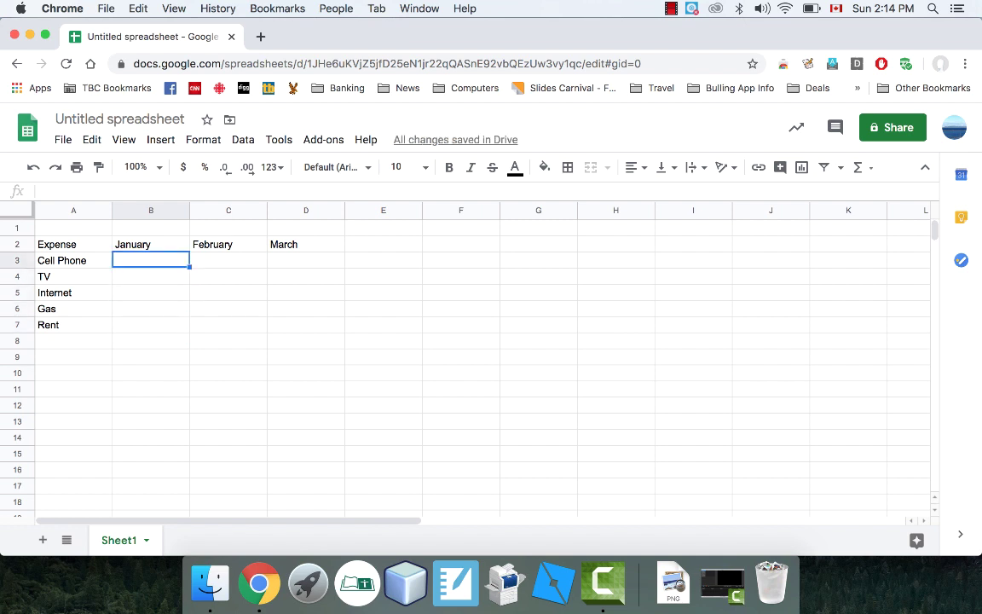
# - Enter Cell Phone amounts 75, 85 and 75 for January to March
pyautogui.write('75')
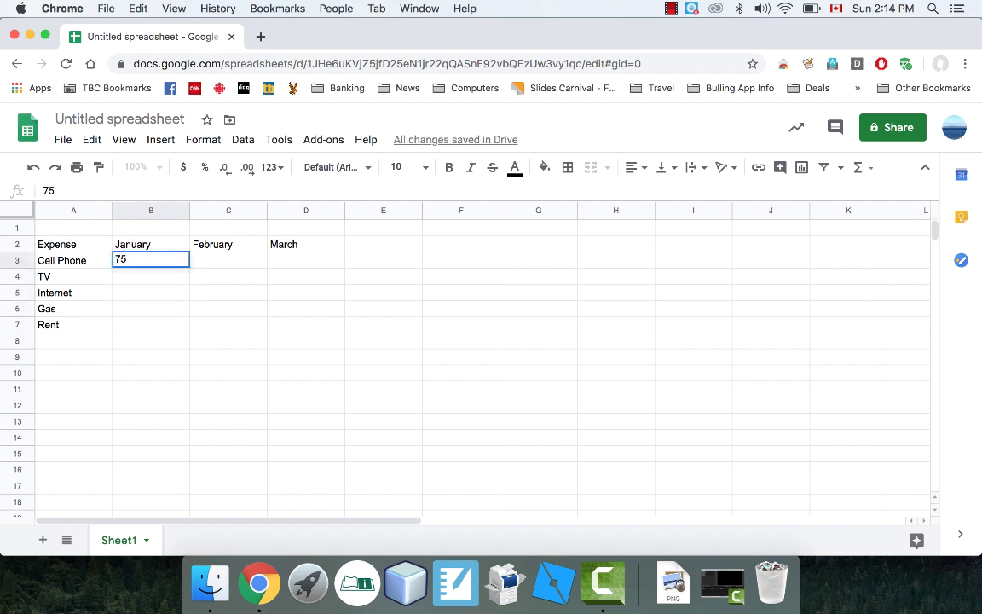
pyautogui.press('Return')
pyautogui.press('Right')
pyautogui.press('Up')
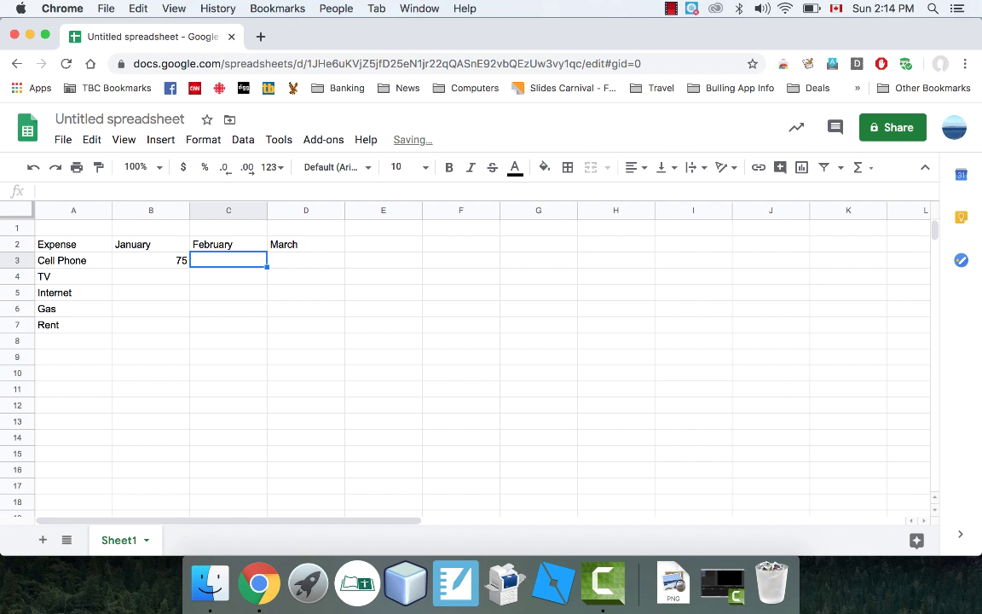
pyautogui.write('85')
pyautogui.press('Return')
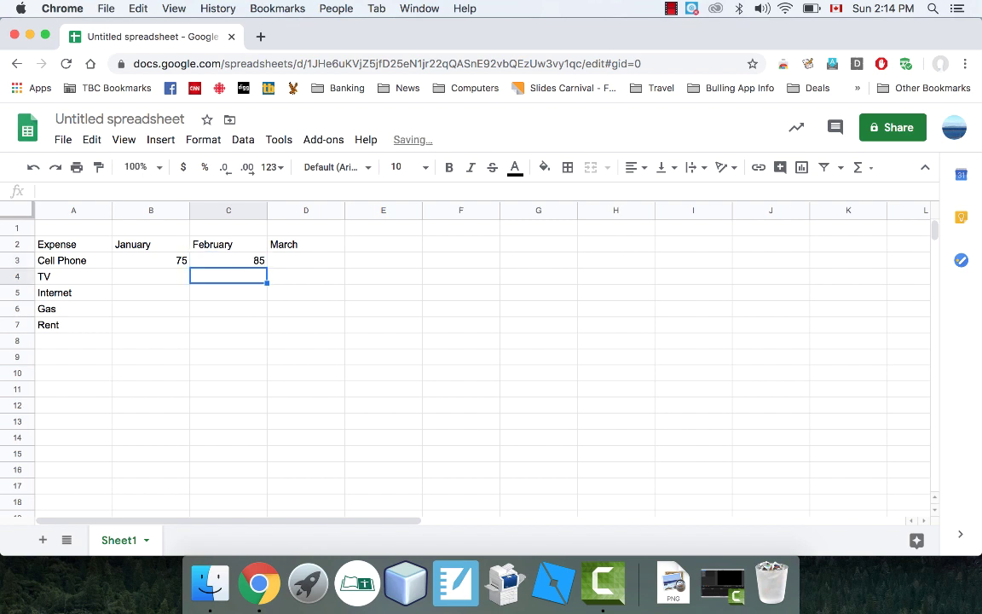
pyautogui.press('Right')
pyautogui.press('Up')
pyautogui.write('75')
pyautogui.press('Return')
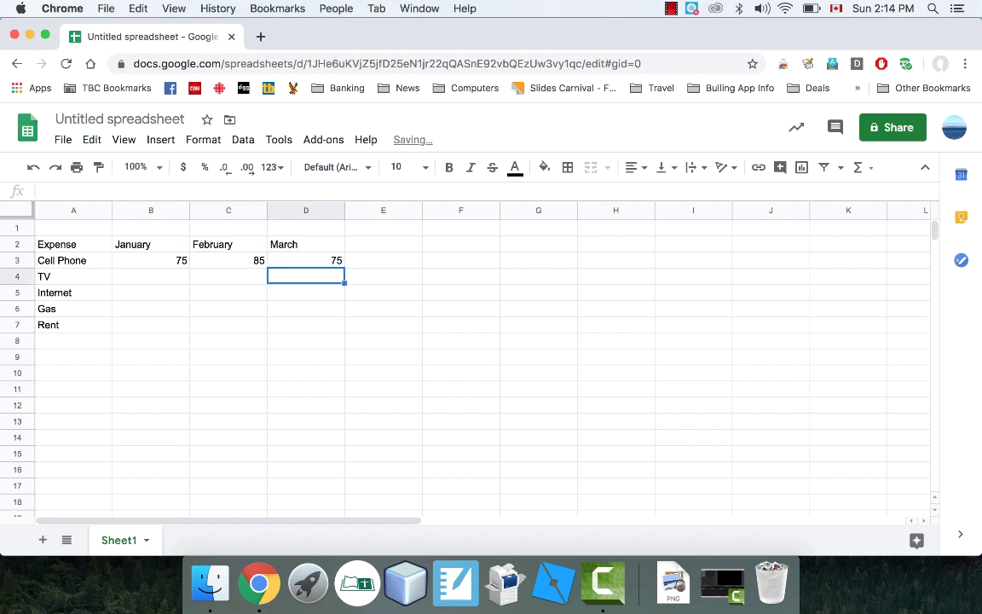
# - Enter 115 as the TV amount for January, February and March
pyautogui.click(151, 275)
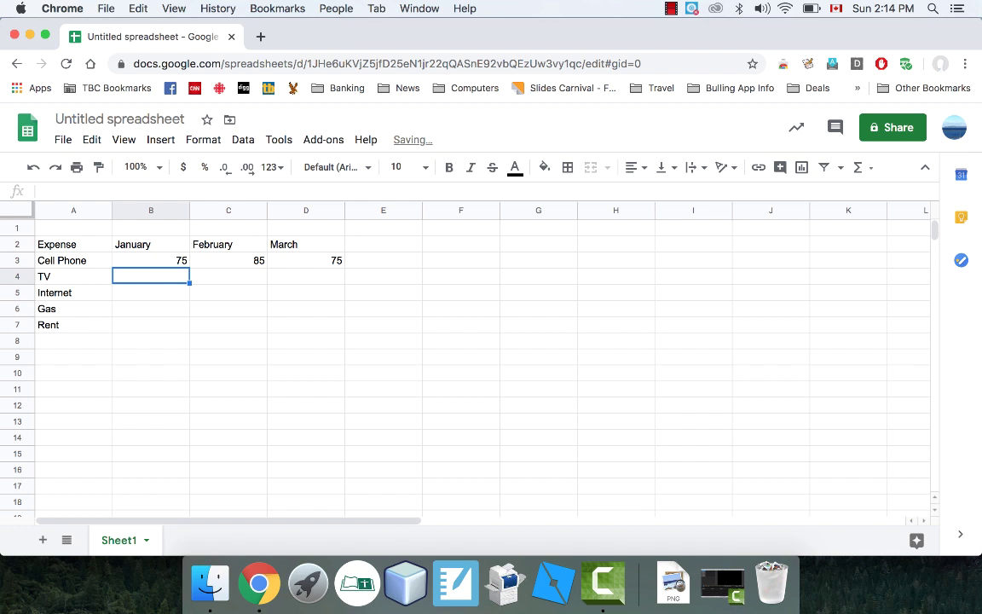
pyautogui.write('115')
pyautogui.press('Tab')
pyautogui.write('11')
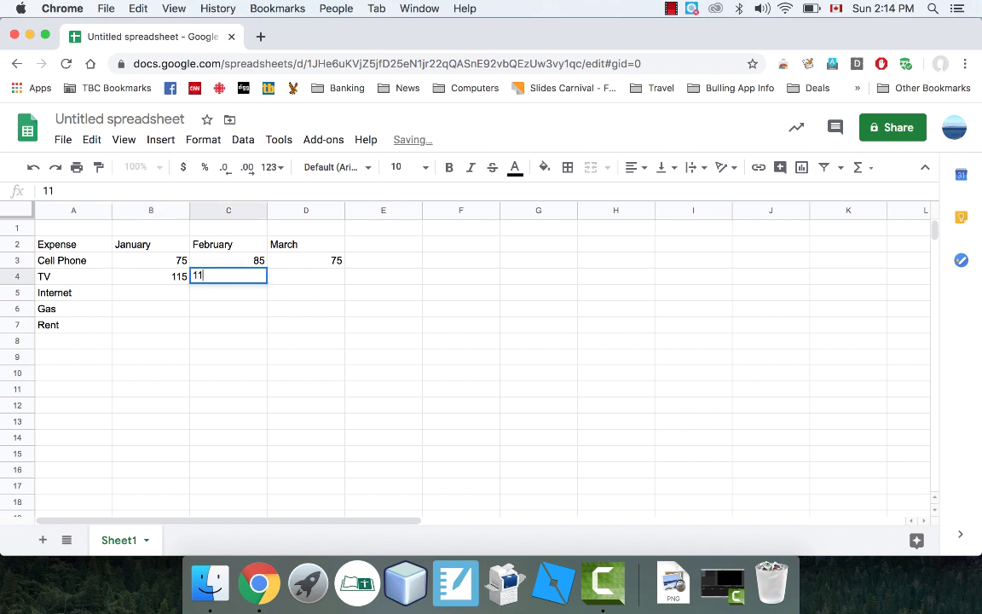
pyautogui.press('Tab')
pyautogui.write('115')
pyautogui.press('Return')
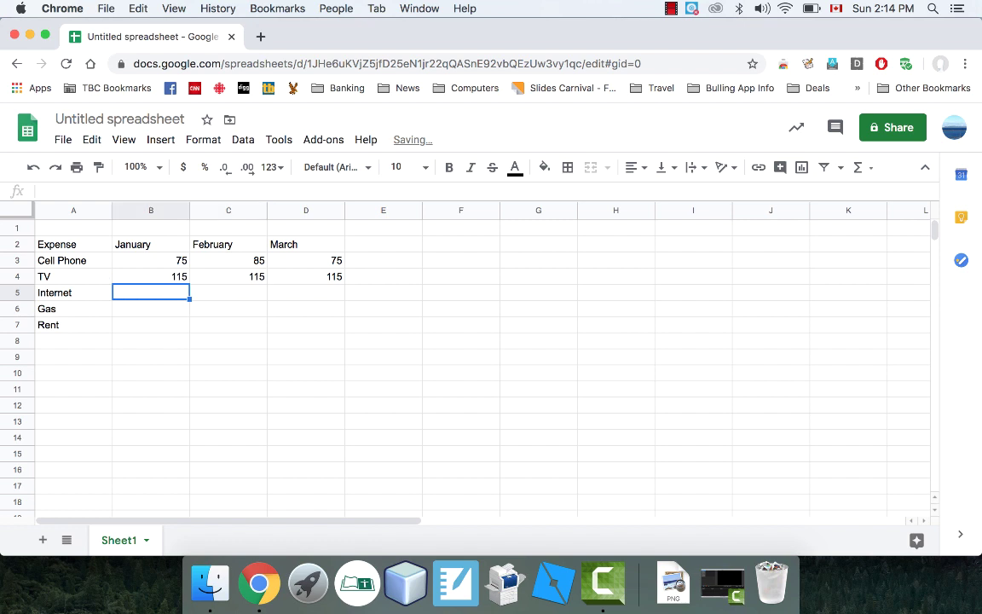
# - Enter 65 as the Internet amount for all three months
pyautogui.write('65')
pyautogui.press('Return')
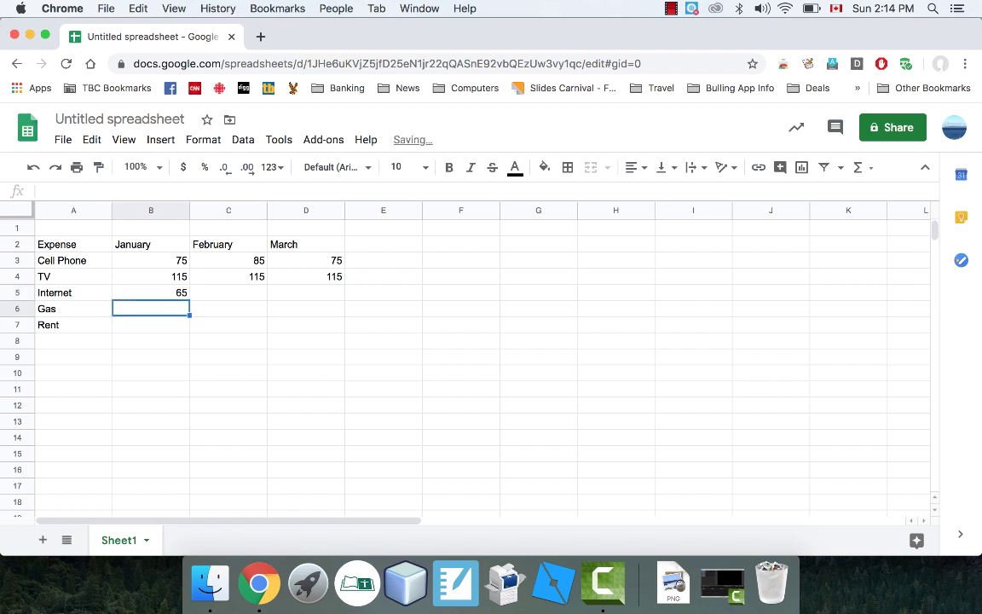
pyautogui.click(227, 292)
pyautogui.write('65')
pyautogui.click(305, 292)
pyautogui.write('6')
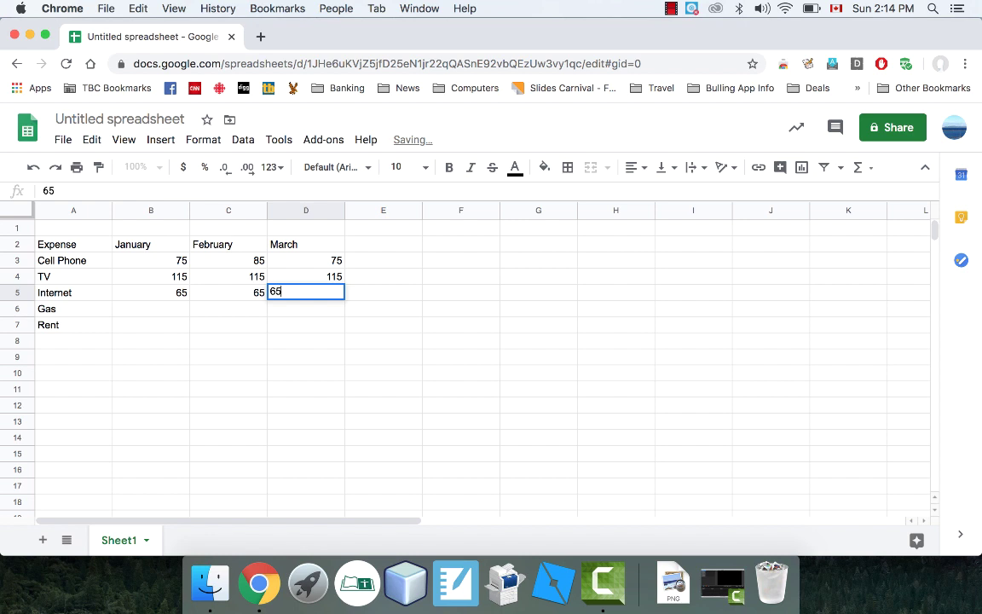
pyautogui.write('5')
pyautogui.press('Return')
pyautogui.press('Left')
pyautogui.press('Left')
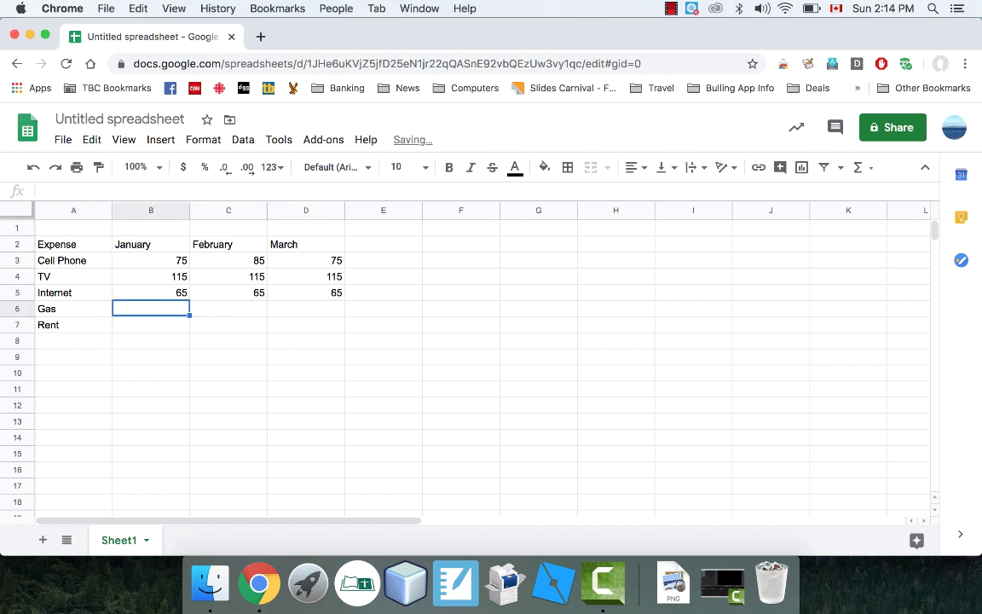
# - Enter Gas amounts 50, 80 and 45 for January to March
pyautogui.write('50')
pyautogui.press('Return')
pyautogui.press('Right')
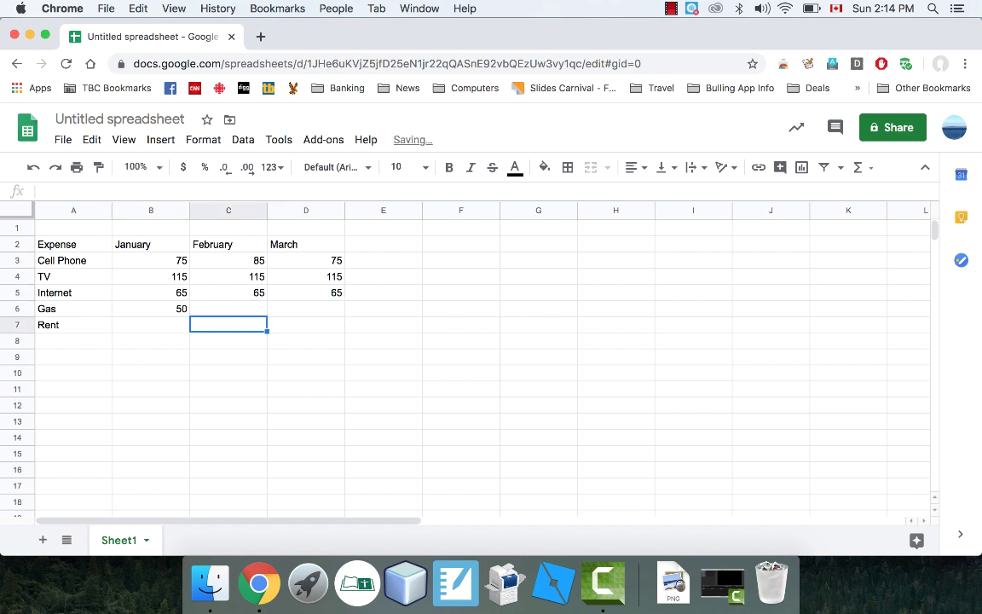
pyautogui.press('Up')
pyautogui.write('80')
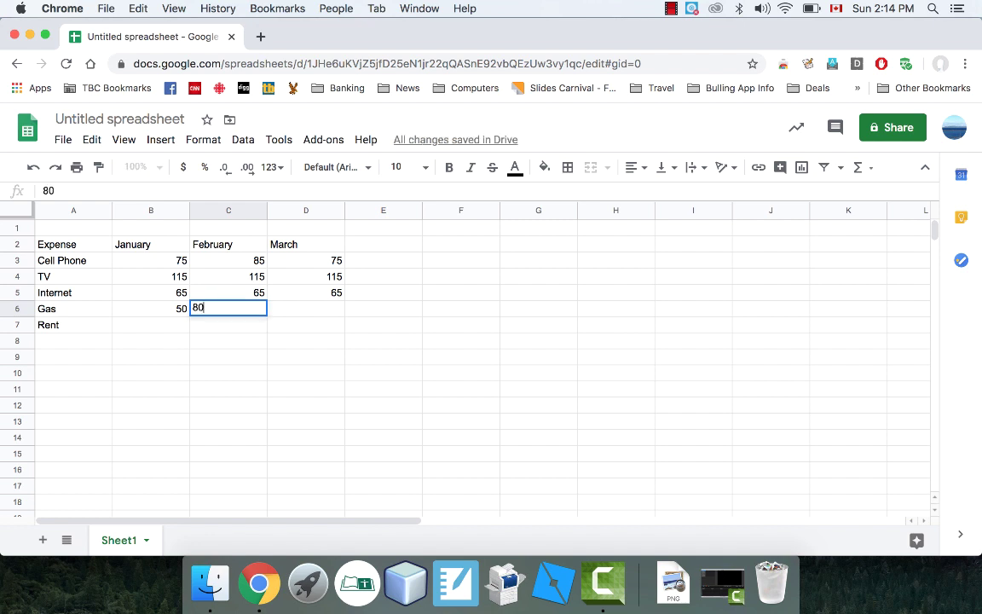
pyautogui.press('Return')
pyautogui.press('Right')
pyautogui.press('Up')
pyautogui.write('45')
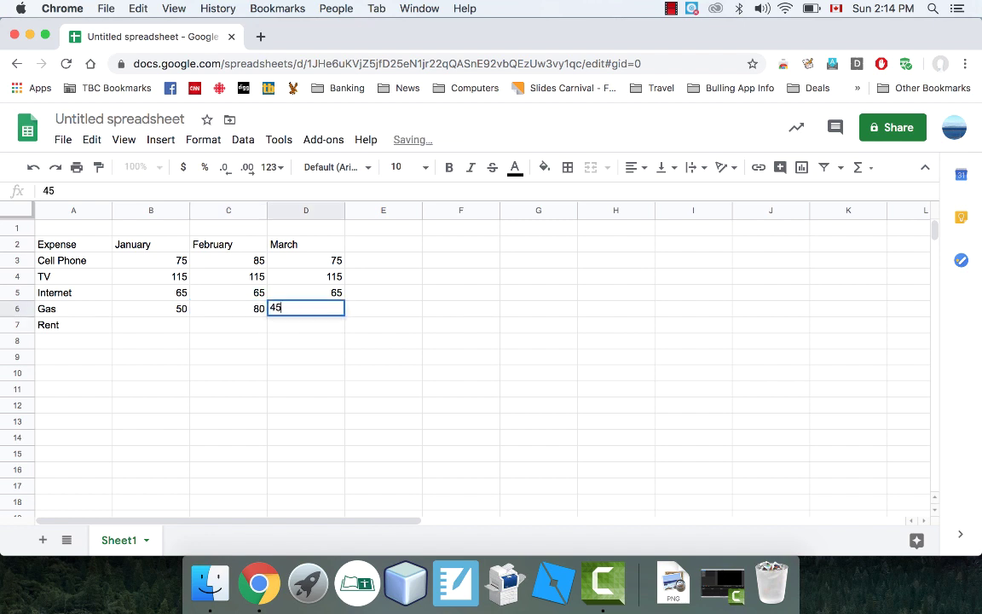
pyautogui.press('Return')
pyautogui.press('Left')
pyautogui.press('Left')
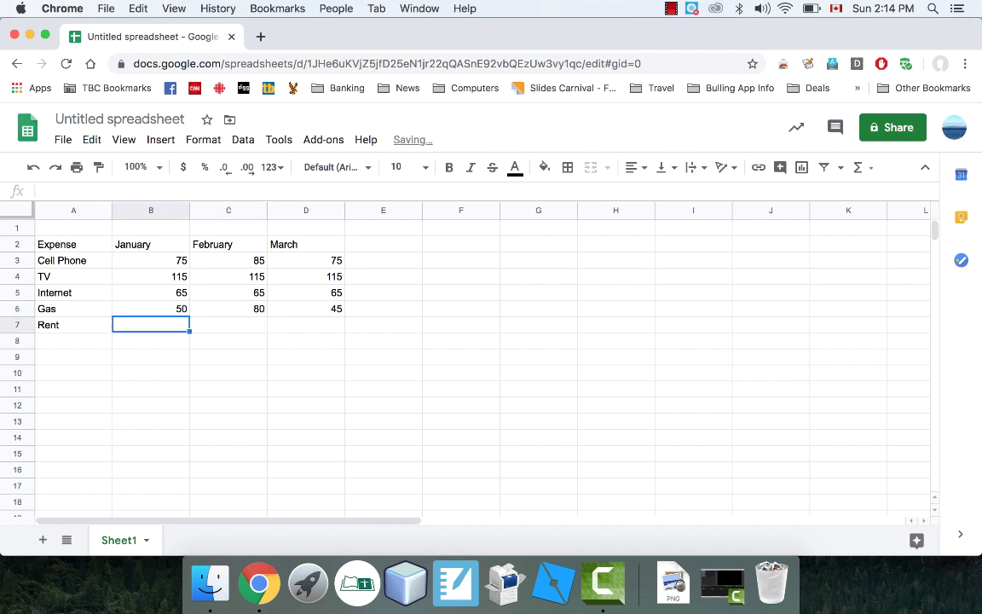
# - Enter 900 as the Rent amount for January, February and March
pyautogui.write('900')
pyautogui.press('Return')
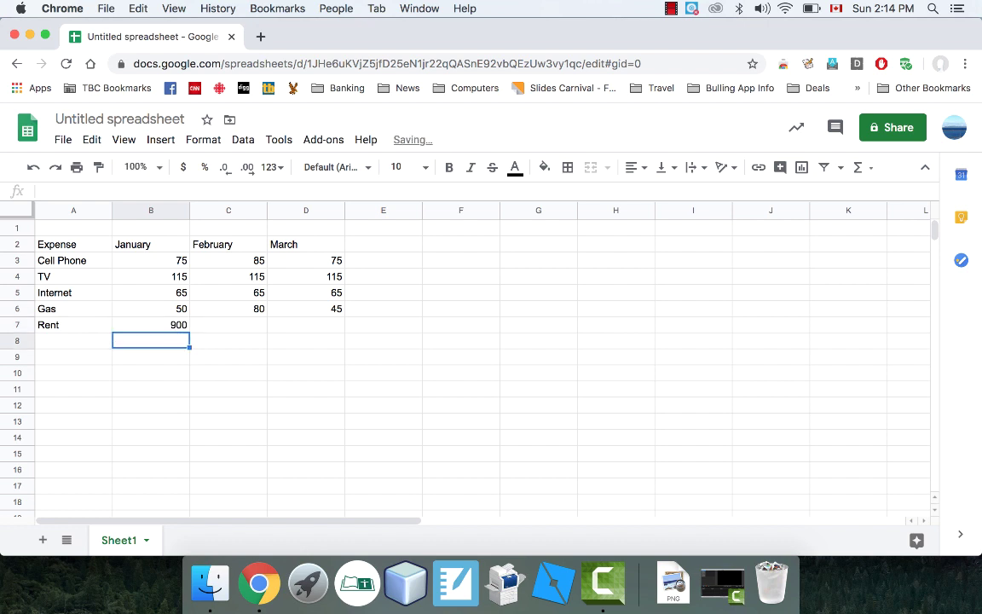
pyautogui.press('Right')
pyautogui.press('Up')
pyautogui.write('900')
pyautogui.press('Return')
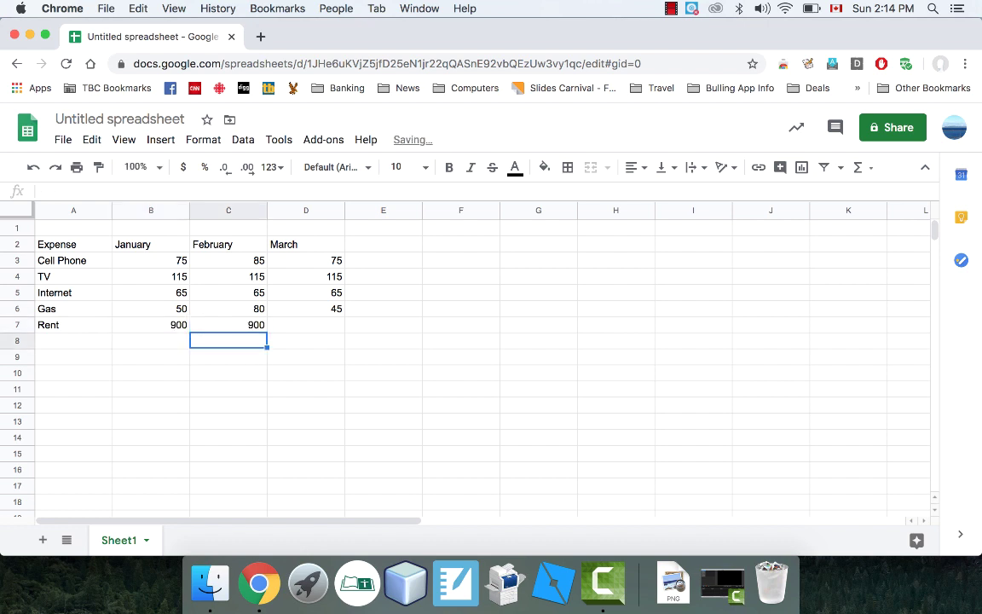
pyautogui.press('Right')
pyautogui.press('Up')
pyautogui.write('900')
pyautogui.press('Return')
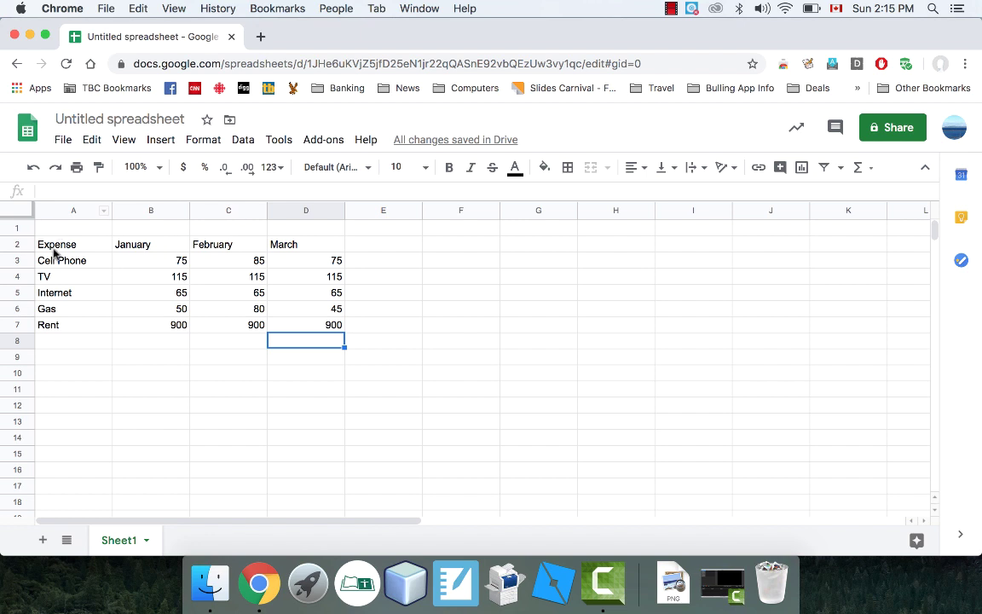
# - Move the table from A2:D7 up one row so it occupies A1:D6
pyautogui.moveTo(55, 249); pyautogui.dragTo(306, 335)
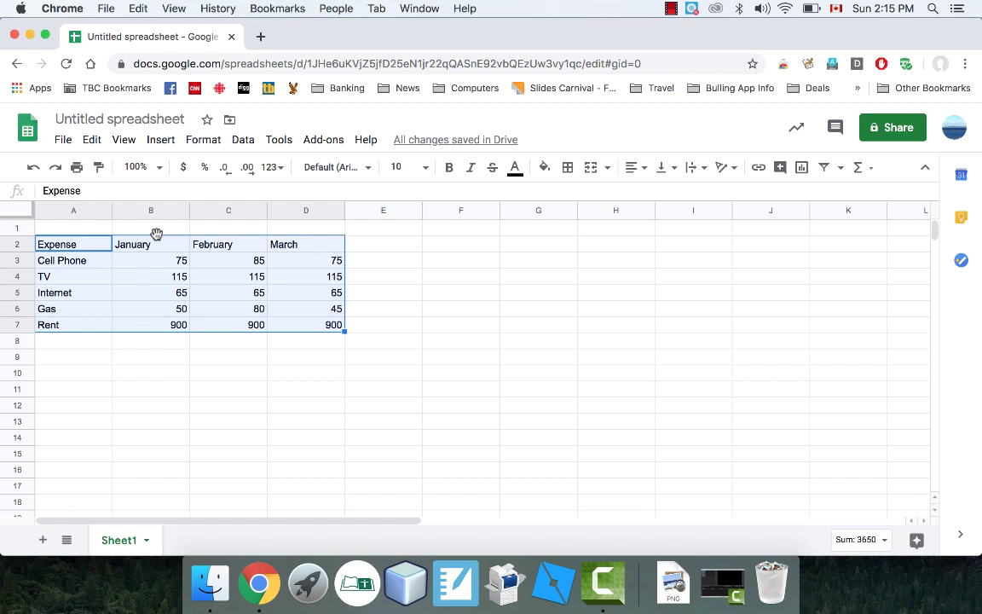
pyautogui.moveTo(157, 233); pyautogui.dragTo(157, 229)
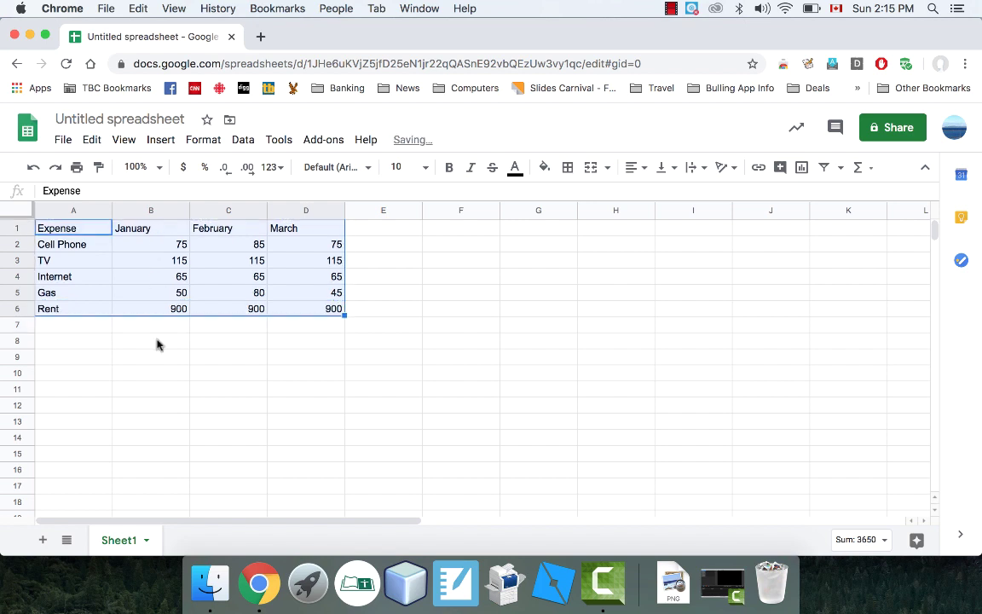
pyautogui.click(147, 405)
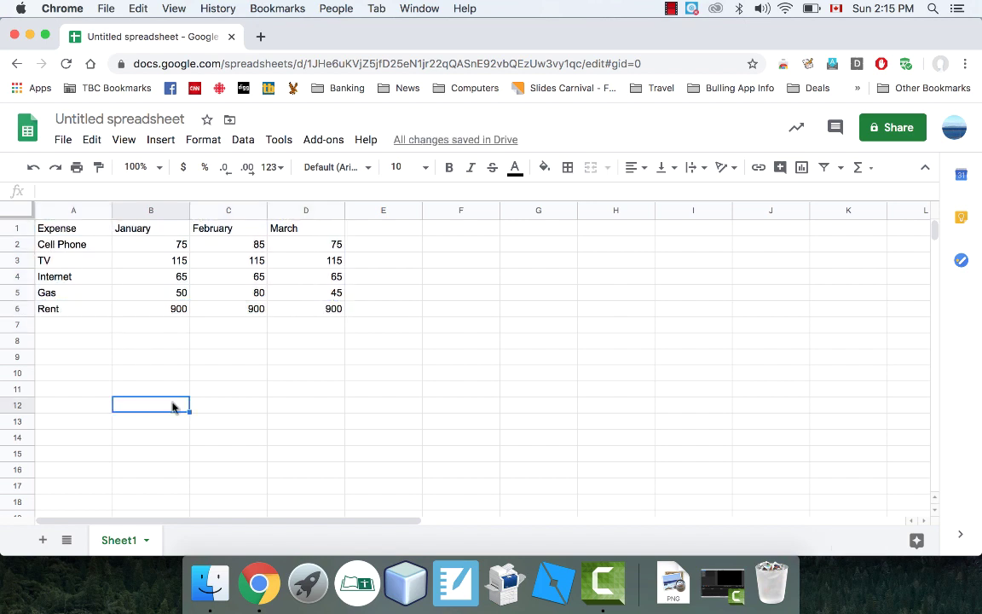
pyautogui.click(88, 232)
# - Make the header row A1:D1 bold
pyautogui.moveTo(88, 232); pyautogui.dragTo(280, 228)
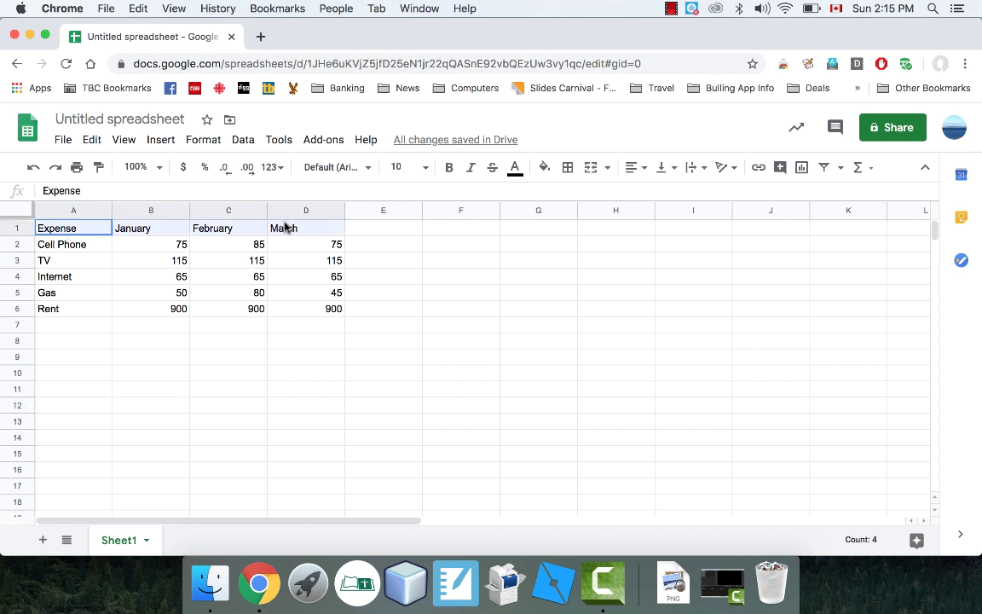
pyautogui.click(449, 168)
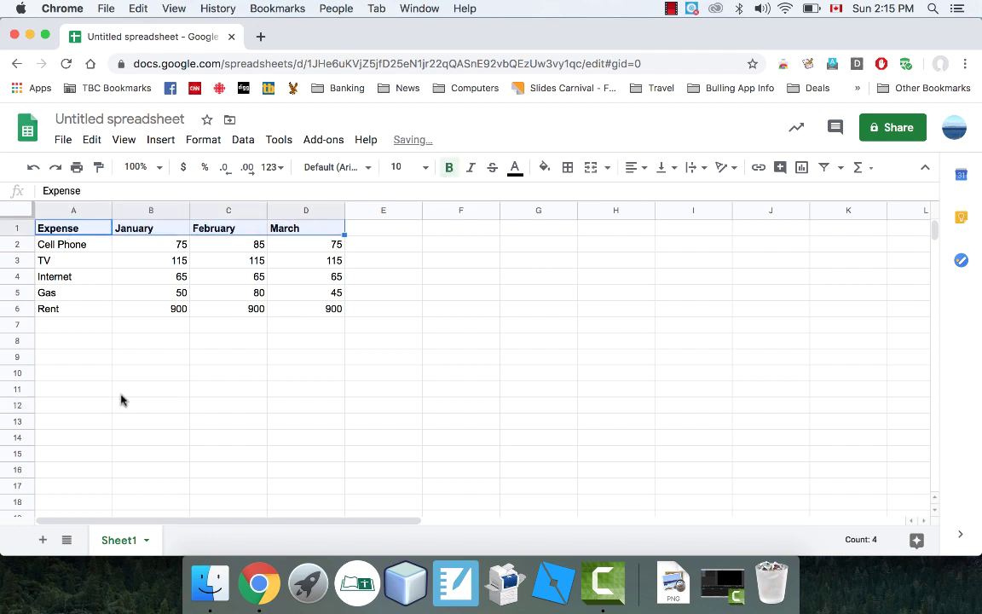
pyautogui.click(120, 392)
# - Apply alternating row colours to the table A1:D6
pyautogui.moveTo(73, 228); pyautogui.dragTo(304, 318)
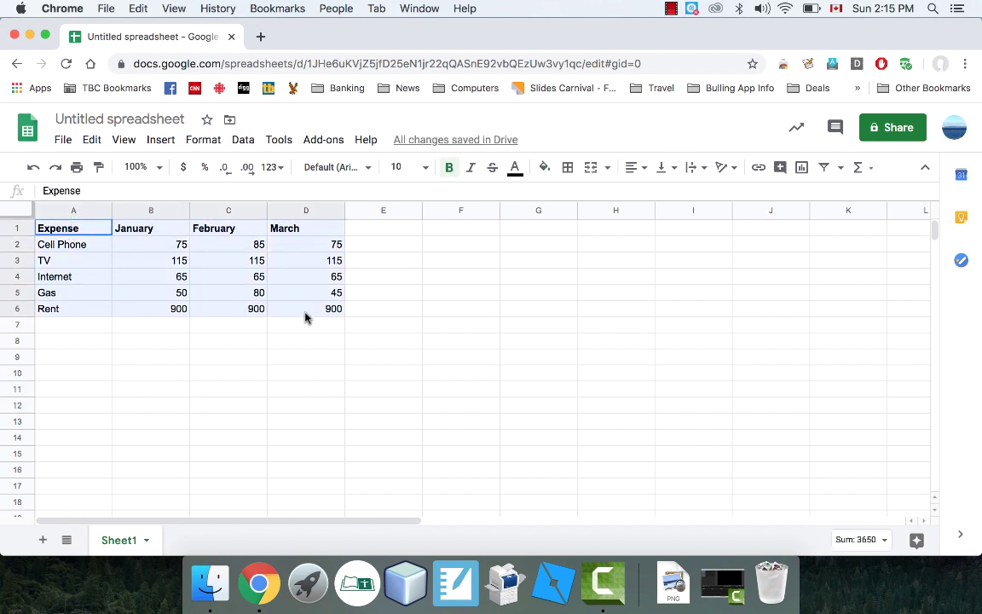
pyautogui.click(193, 142)
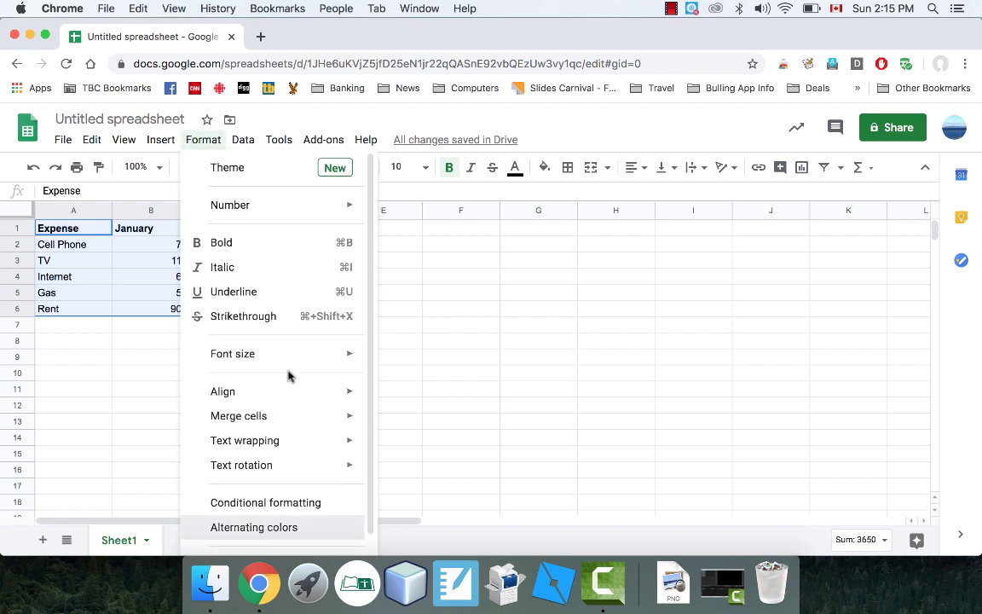
pyautogui.click(228, 371)
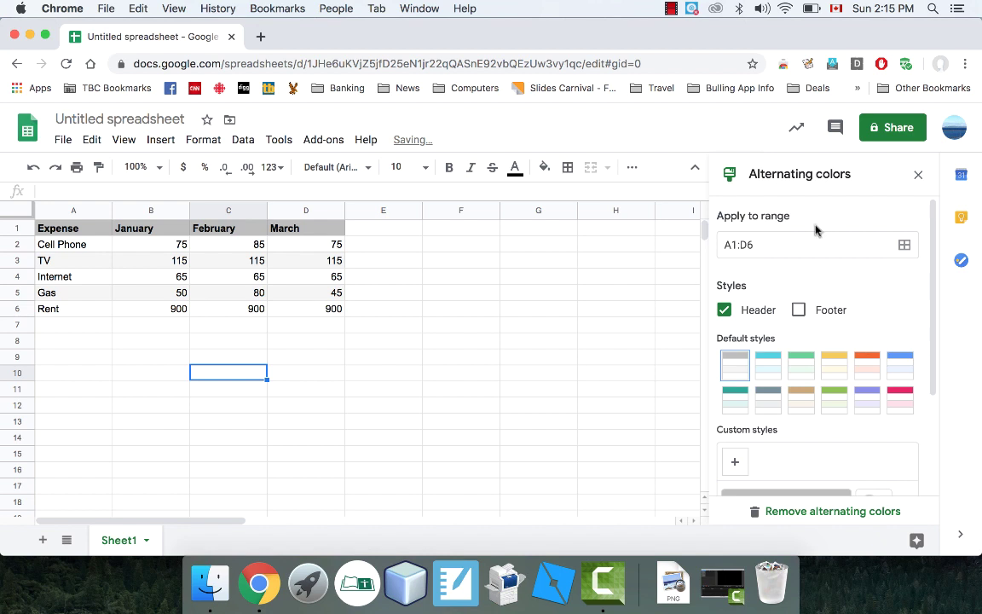
pyautogui.click(918, 174)
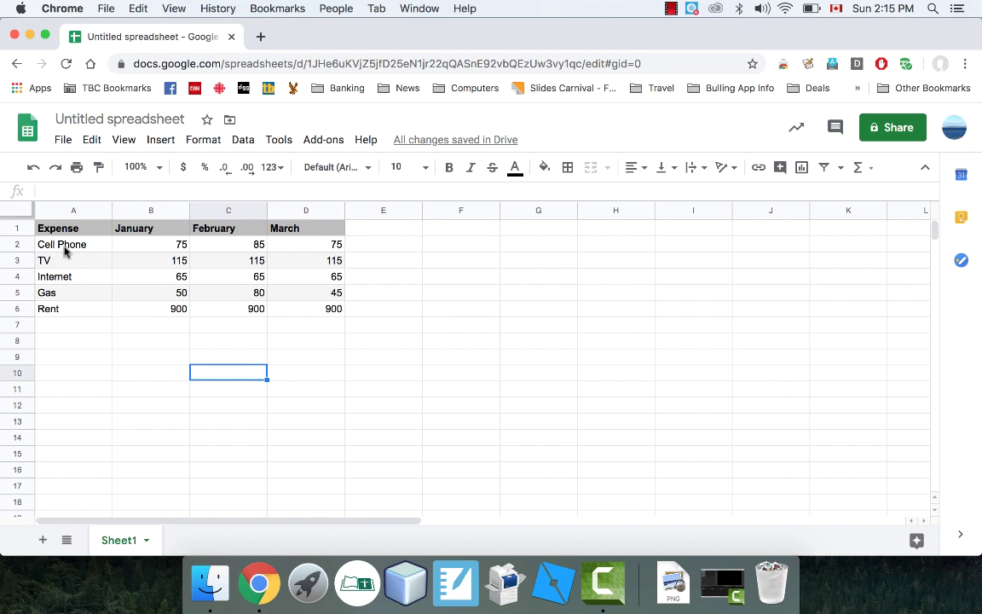
# - Insert a column chart from A1:B6 plotting each expense's January amount
pyautogui.moveTo(67, 231); pyautogui.dragTo(145, 315)
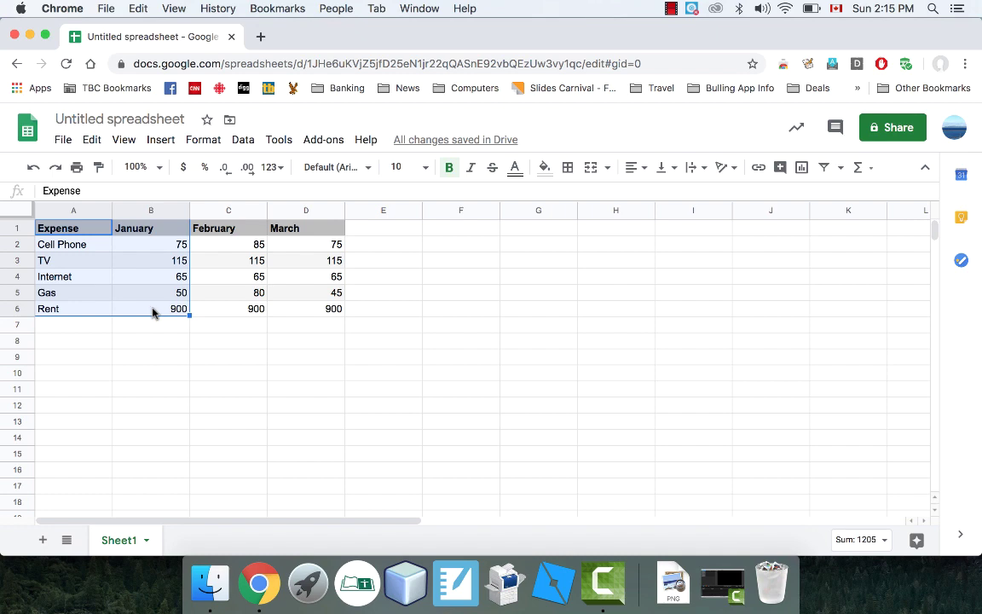
pyautogui.click(159, 140)
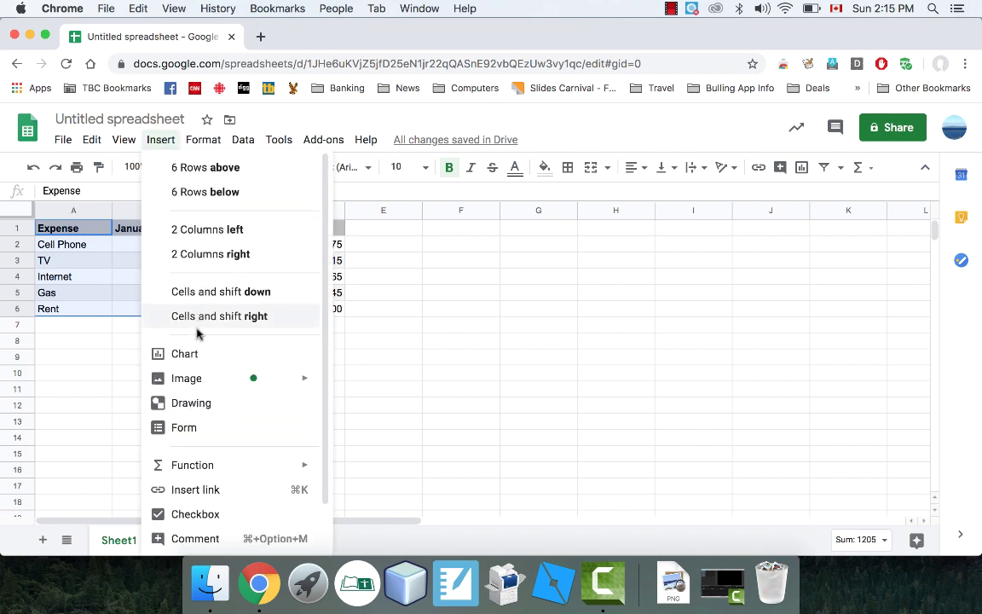
pyautogui.press('Escape')
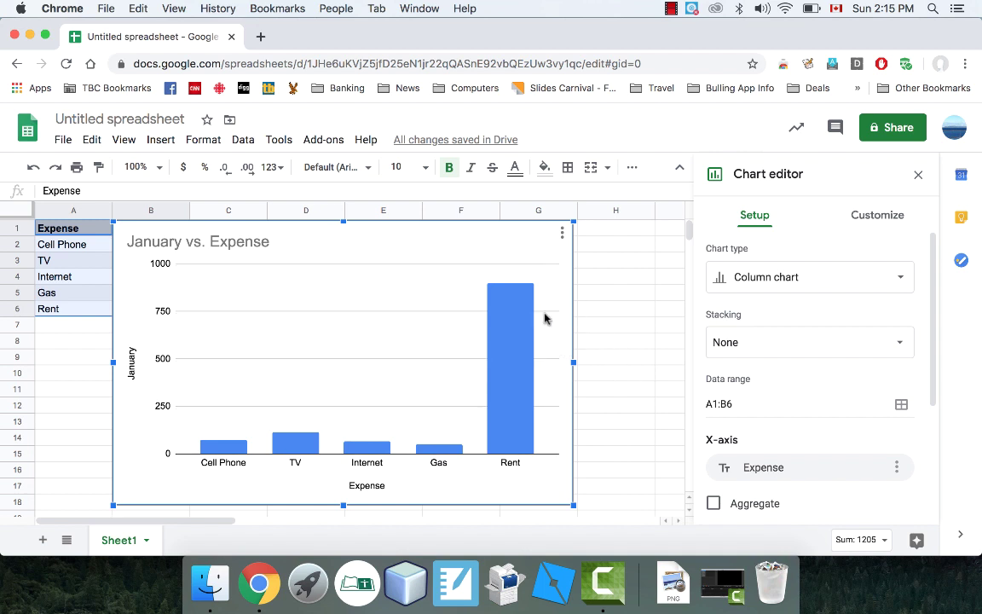
pyautogui.click(773, 284)
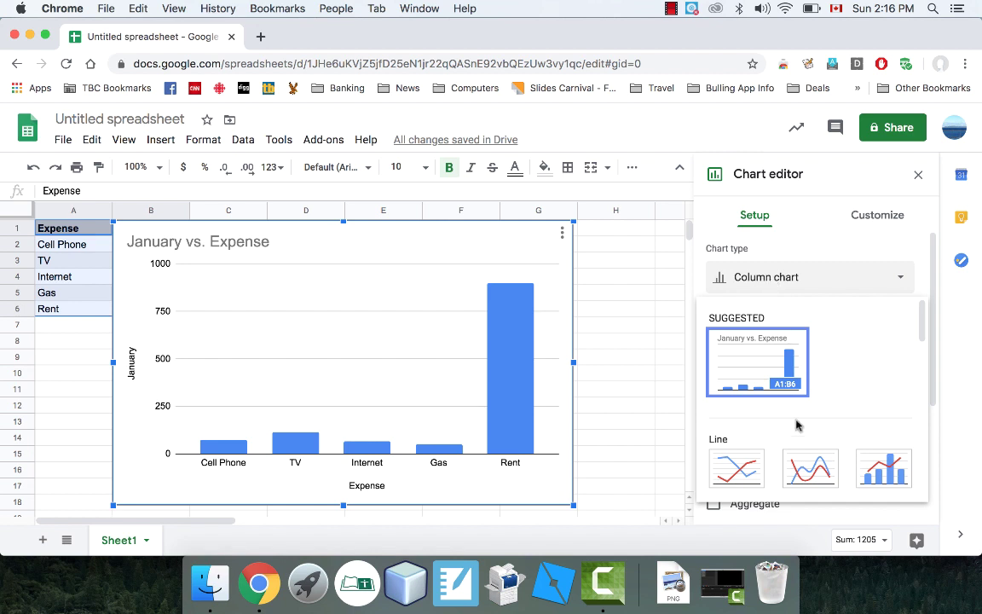
pyautogui.scroll(-10, 797, 425)
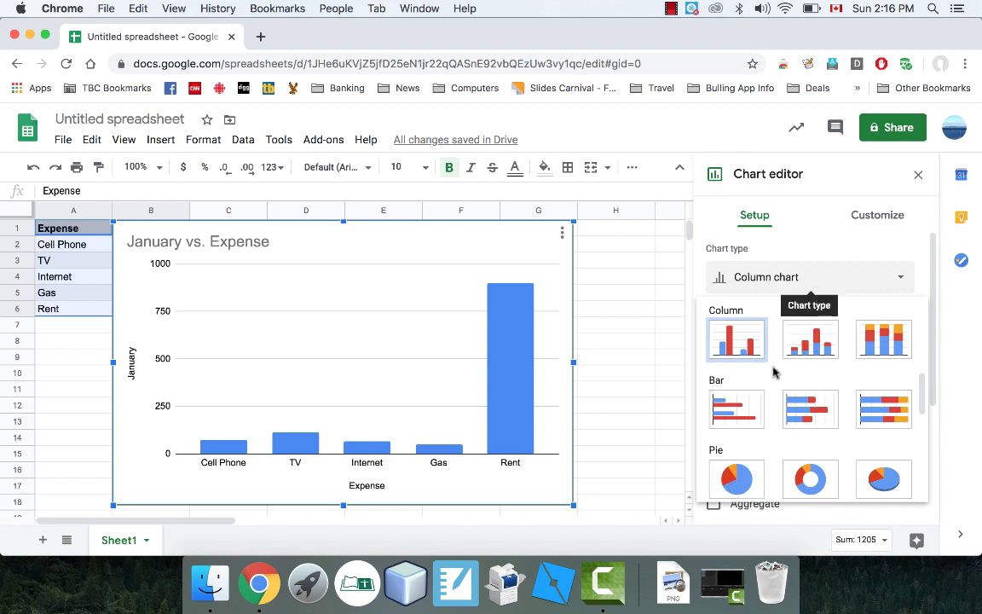
pyautogui.scroll(-4, 768, 384)
pyautogui.scroll(-5, 765, 392)
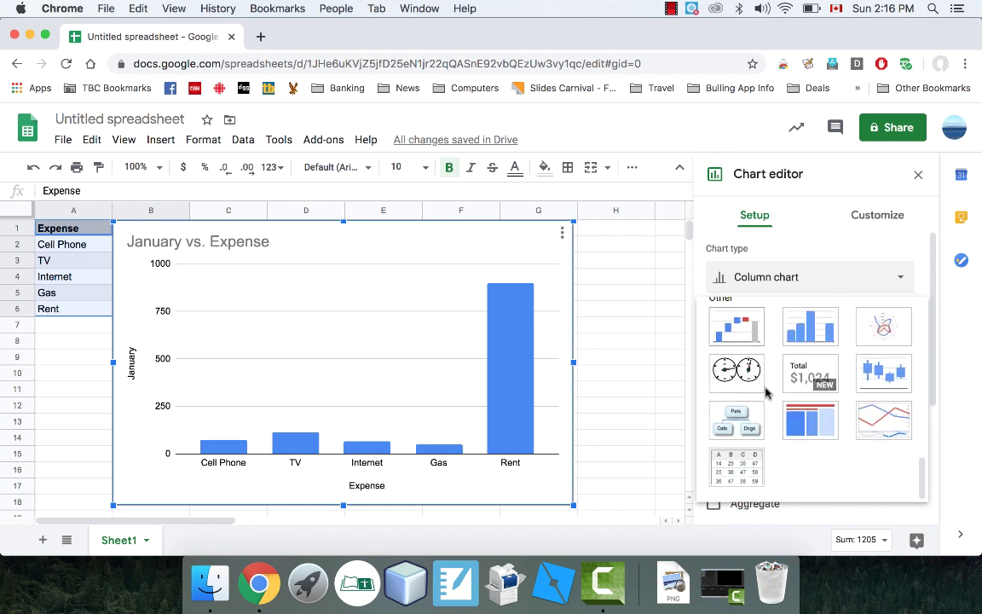
pyautogui.scroll(15, 766, 392)
pyautogui.scroll(3, 766, 392)
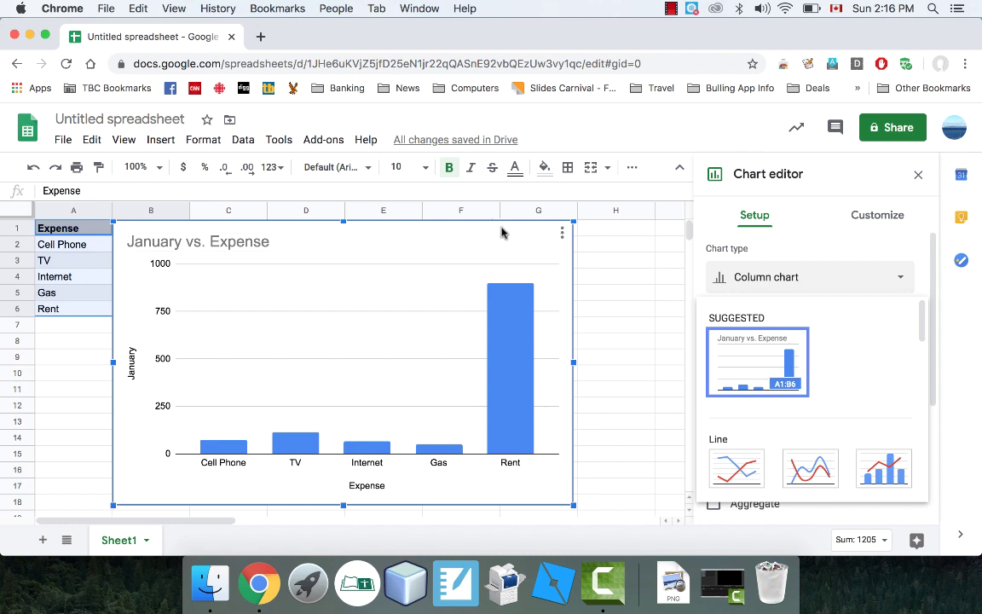
pyautogui.click(887, 281)
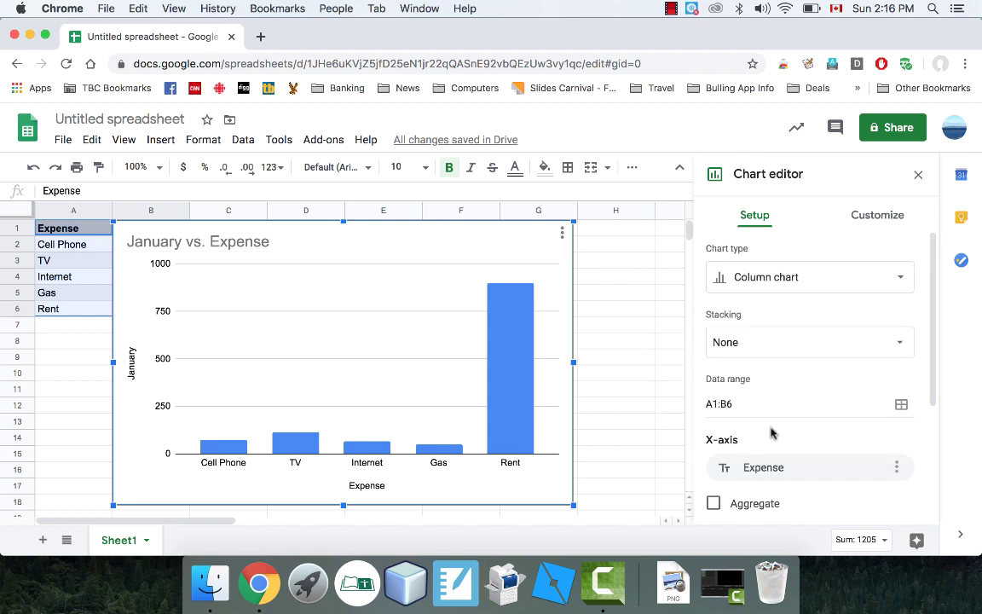
pyautogui.scroll(-3, 778, 466)
pyautogui.scroll(-3, 778, 465)
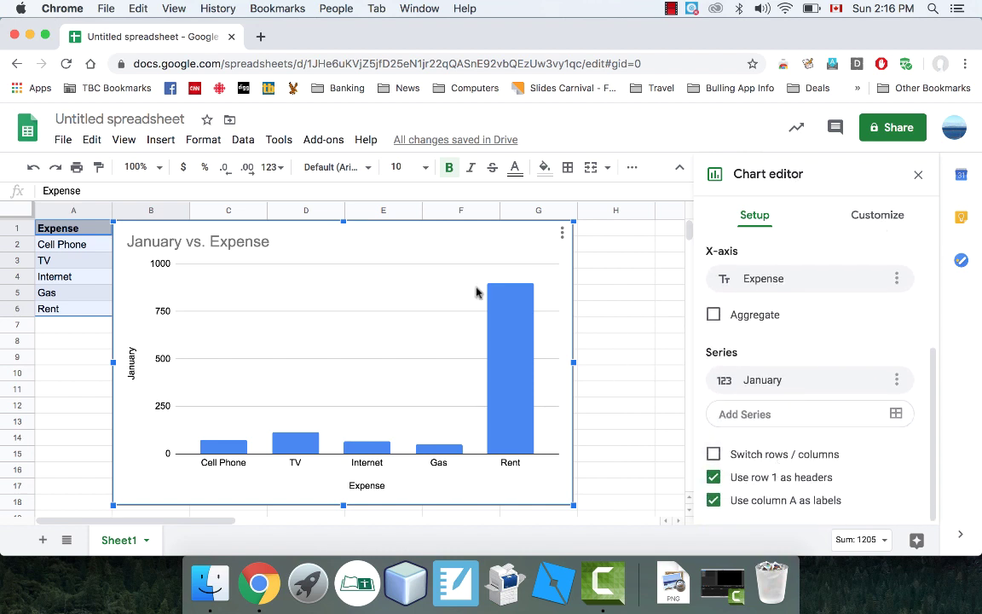
# - Retitle the chart 'January Expenses'
pyautogui.click(254, 242)
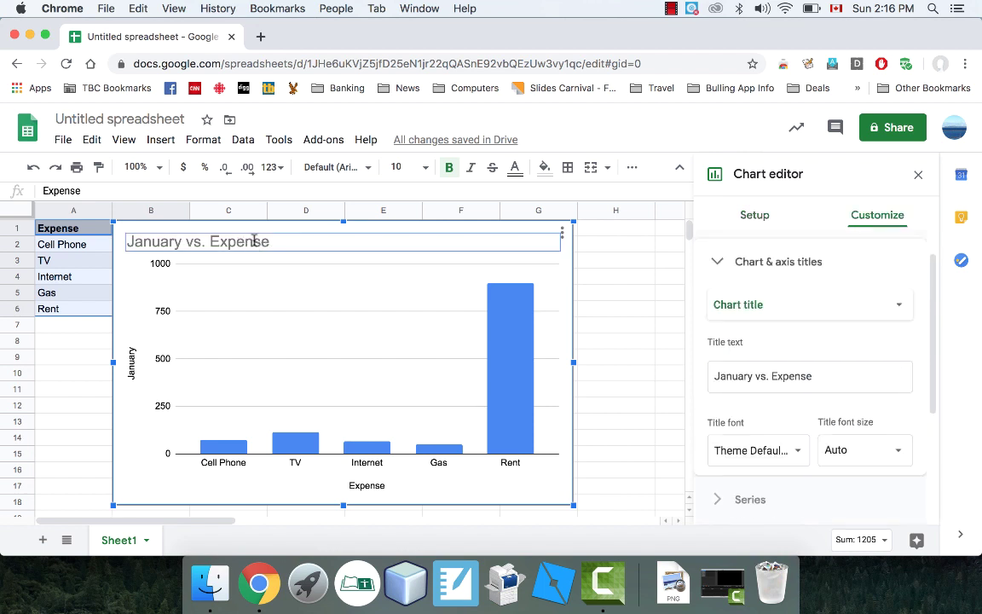
pyautogui.click(283, 240)
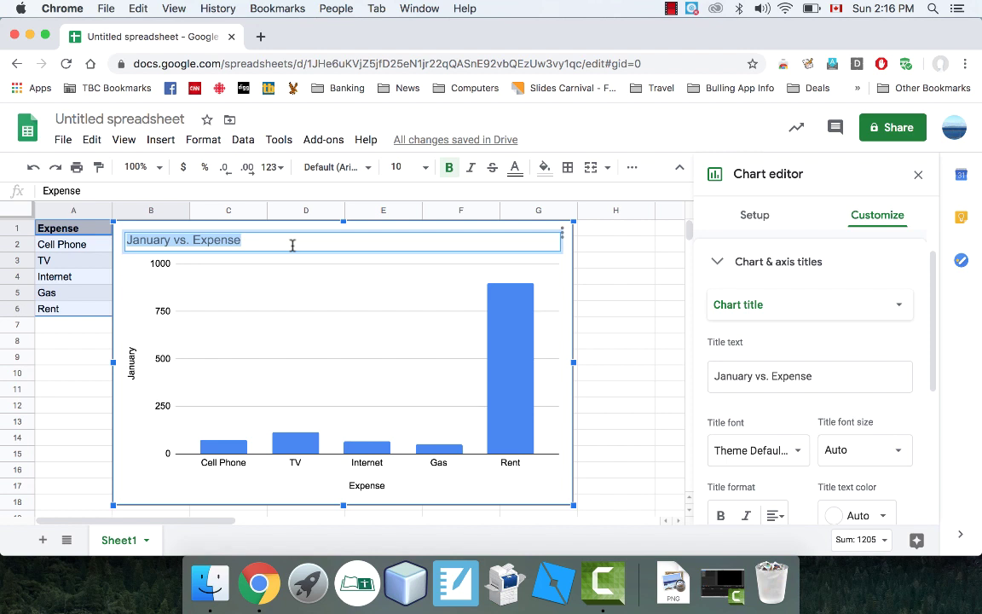
pyautogui.write('January E')
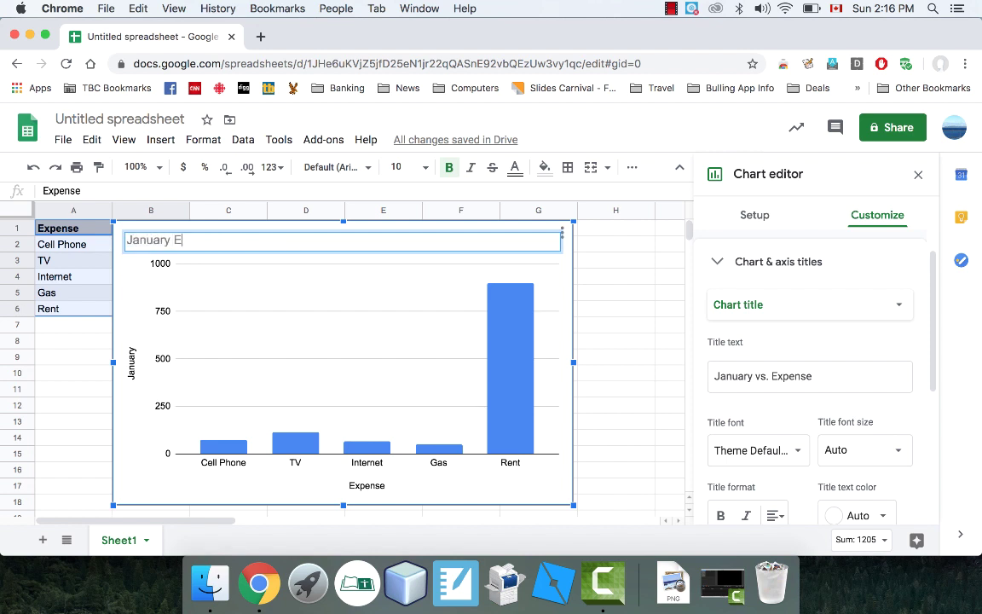
pyautogui.write('xpenses')
pyautogui.press('Return')
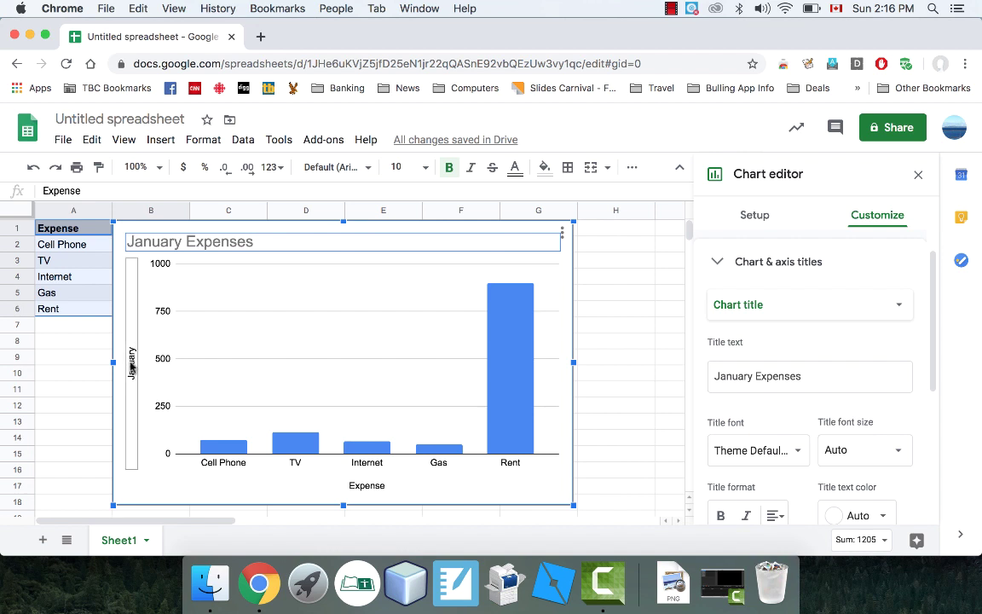
# - Set the vertical axis title to 'Amount in Dollars'
pyautogui.click(130, 364)
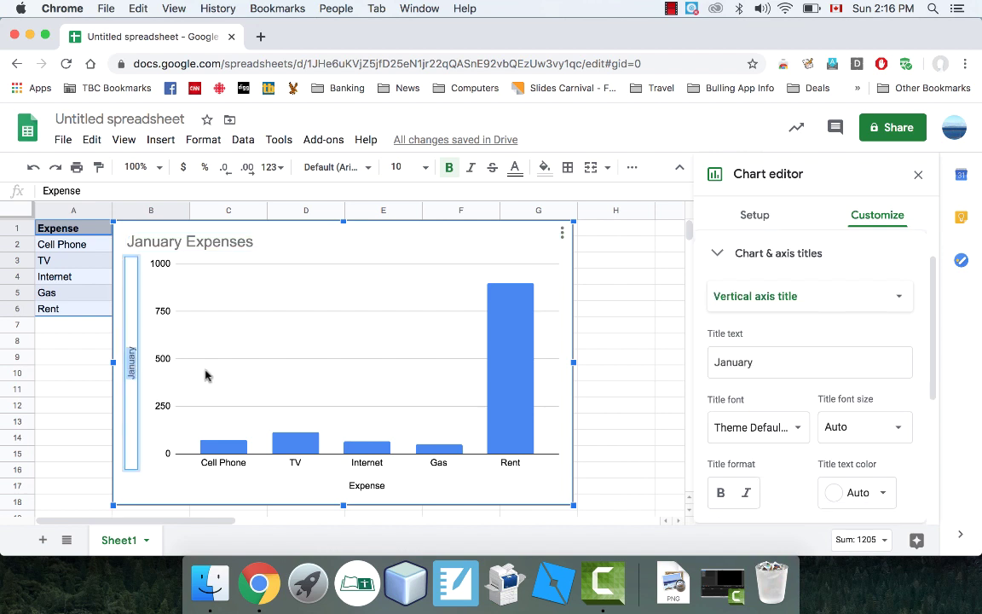
pyautogui.write('Amount in Dollars')
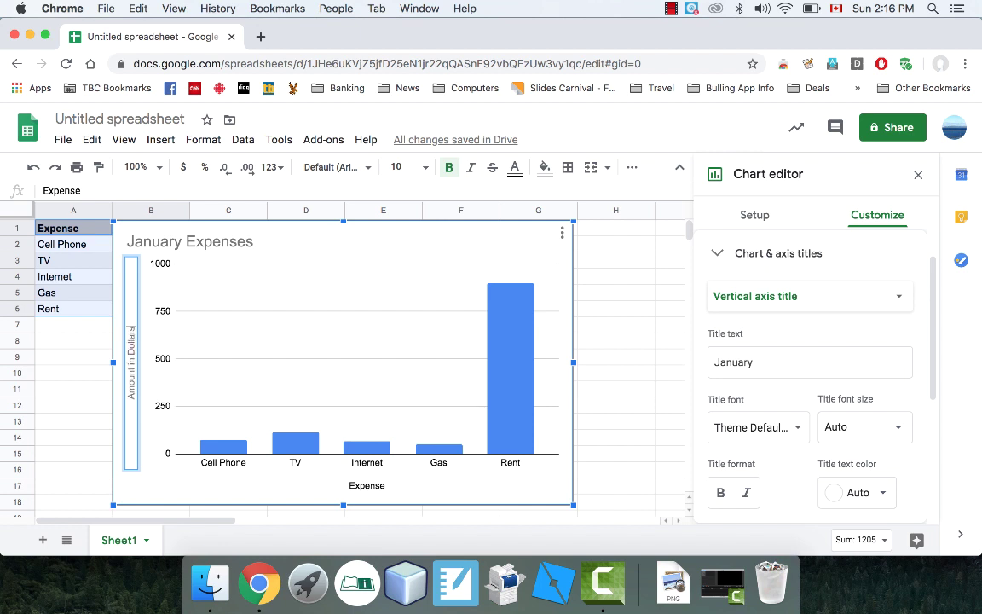
pyautogui.press('Return')
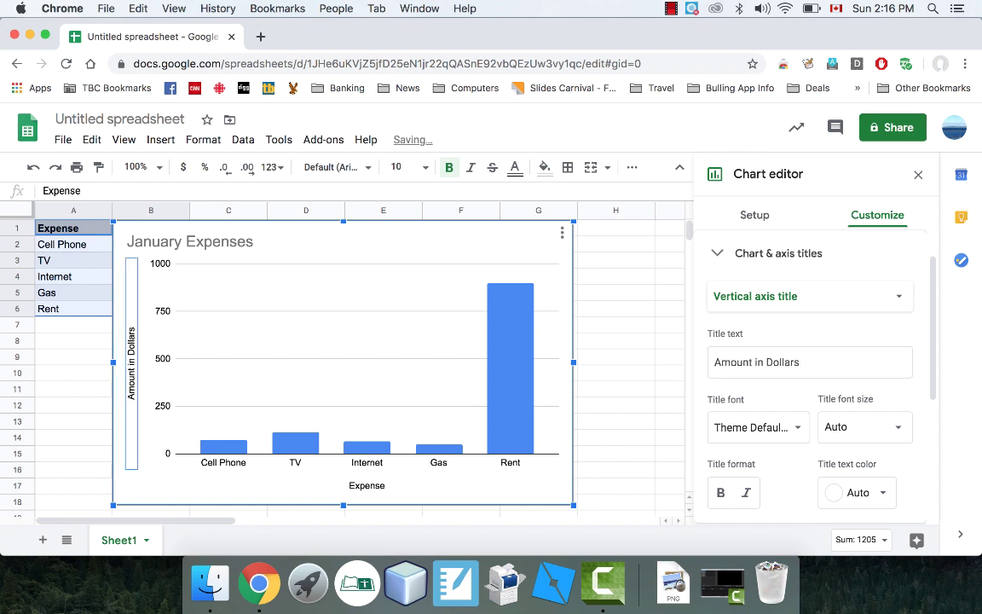
pyautogui.click(145, 497)
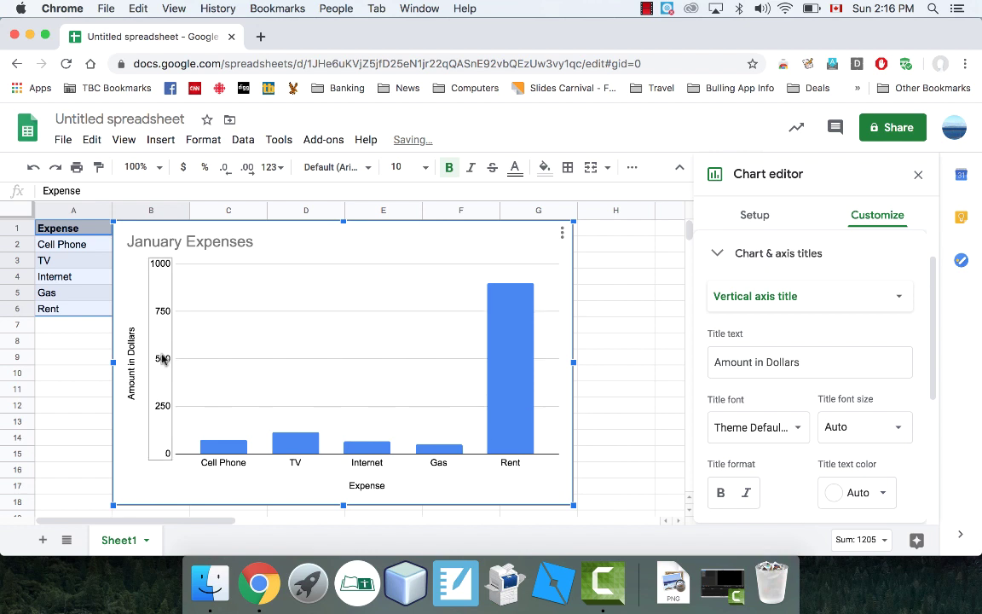
pyautogui.click(519, 394)
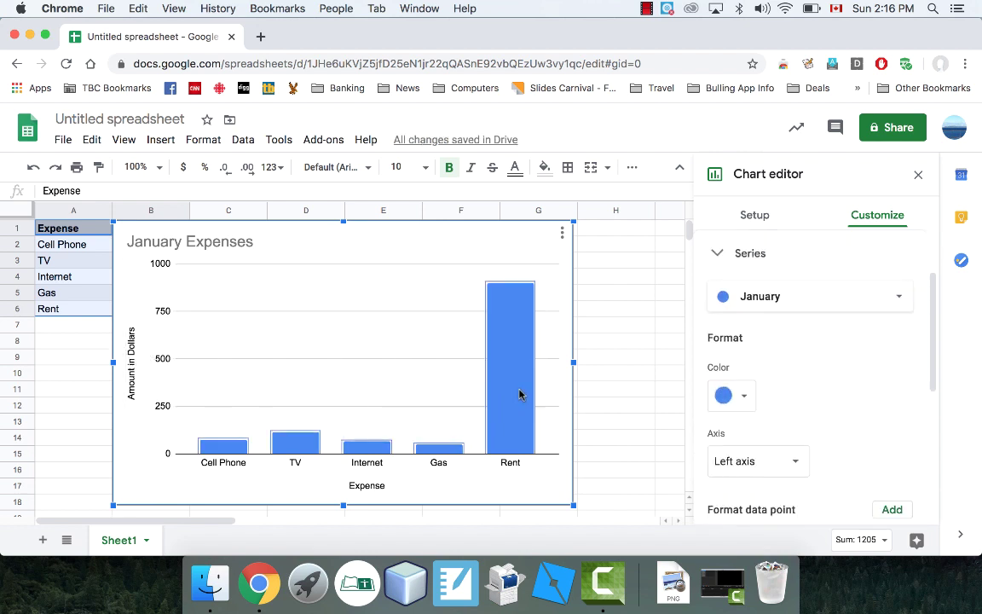
# - Colour the chart's expense bars red
pyautogui.click(748, 396)
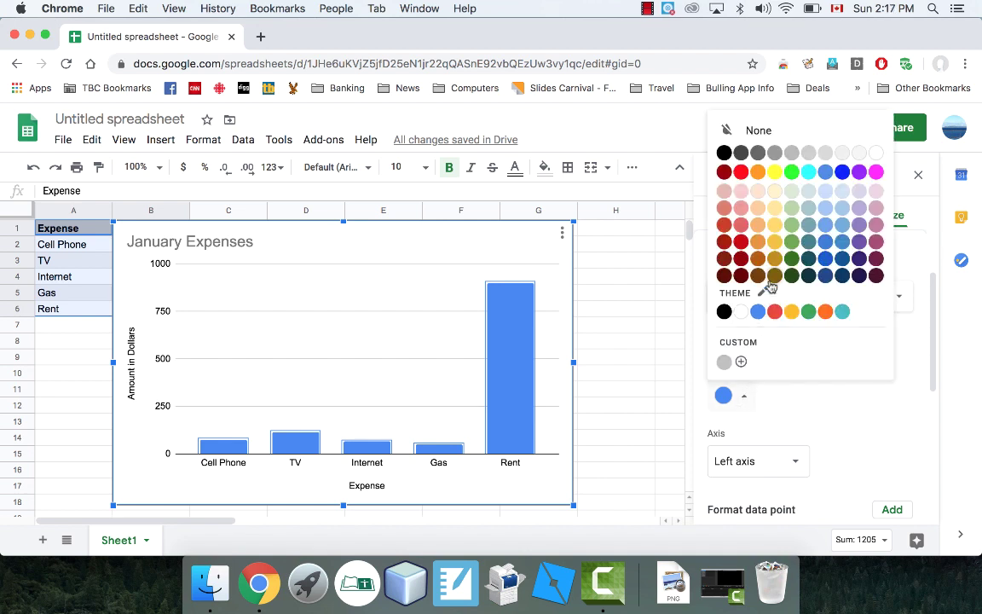
pyautogui.click(741, 241)
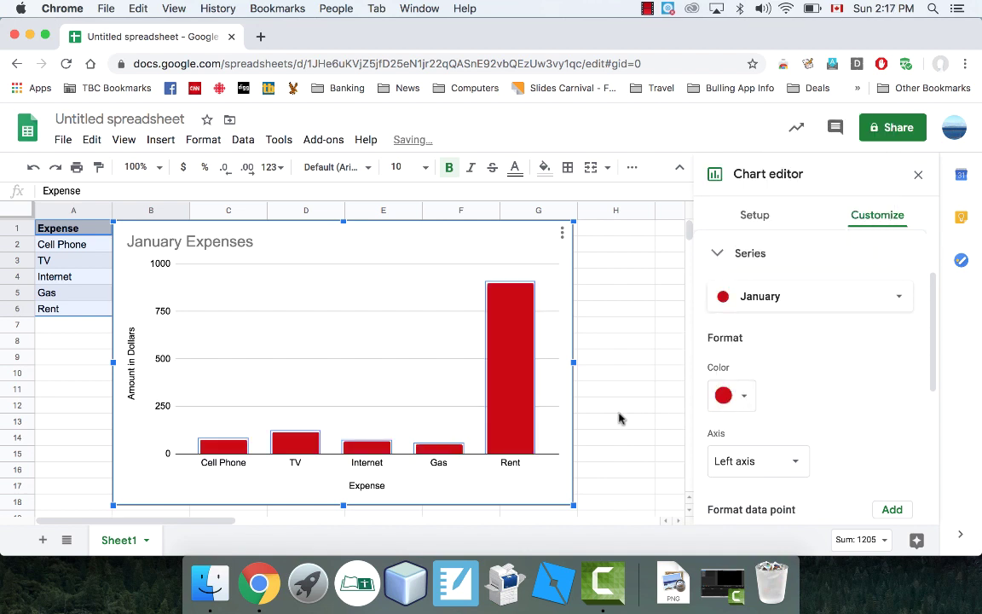
pyautogui.scroll(2, 882, 390)
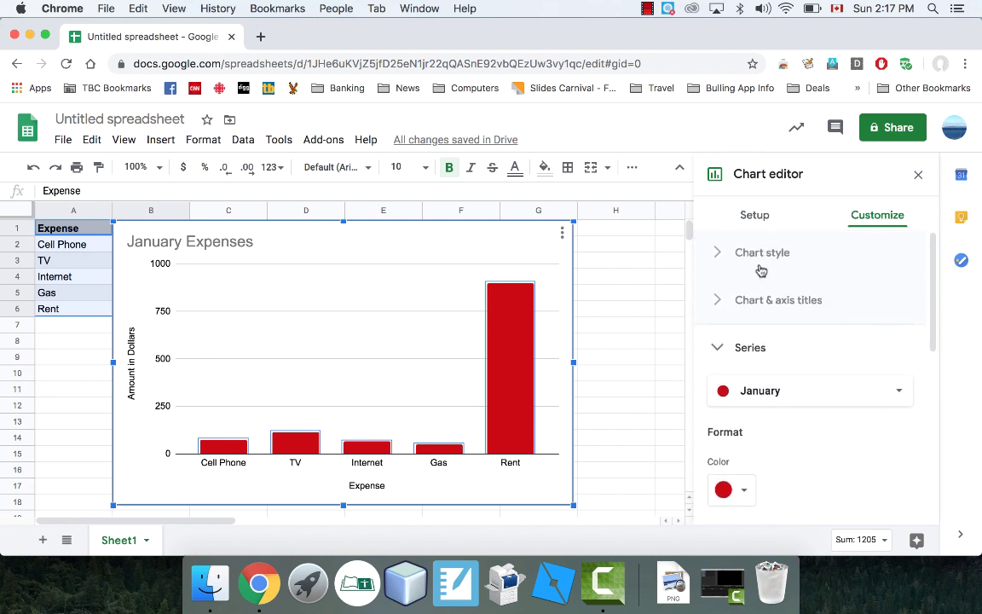
# - Review the chart title and gridline settings, then close the Chart editor
pyautogui.click(718, 308)
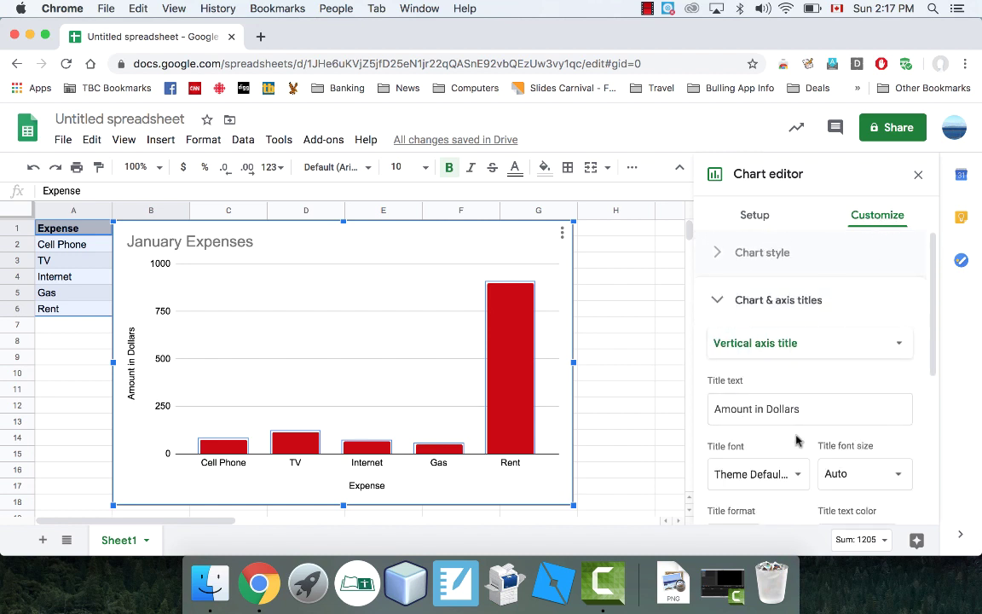
pyautogui.scroll(-3, 798, 436)
pyautogui.scroll(2, 795, 440)
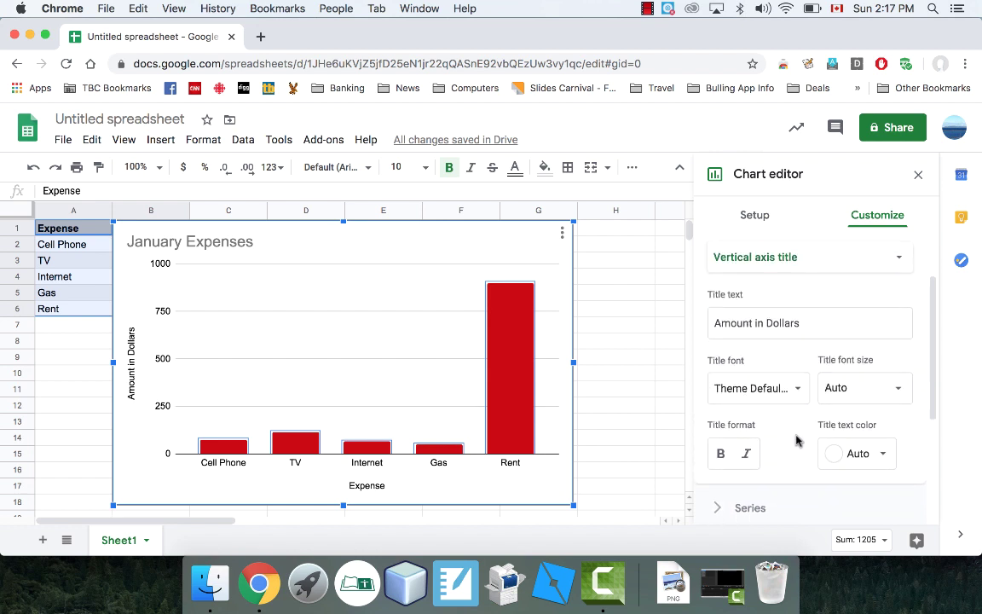
pyautogui.scroll(-5, 797, 440)
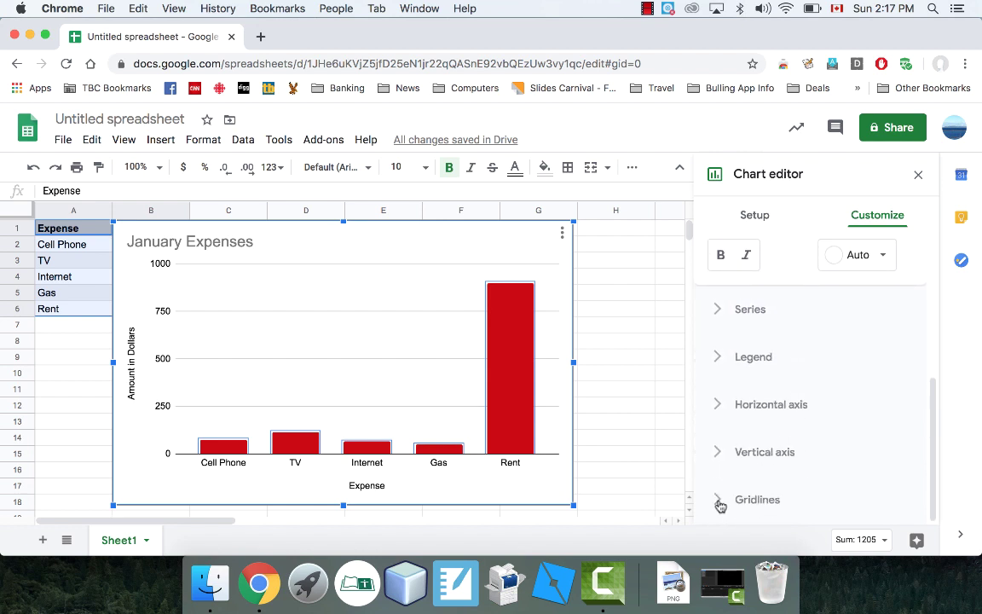
pyautogui.click(716, 506)
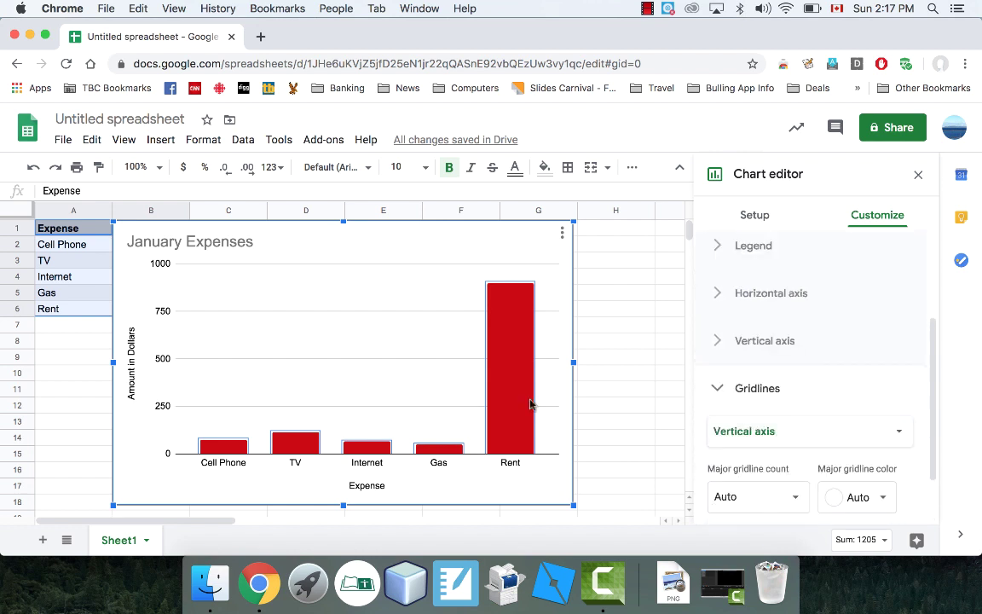
pyautogui.scroll(-2, 818, 401)
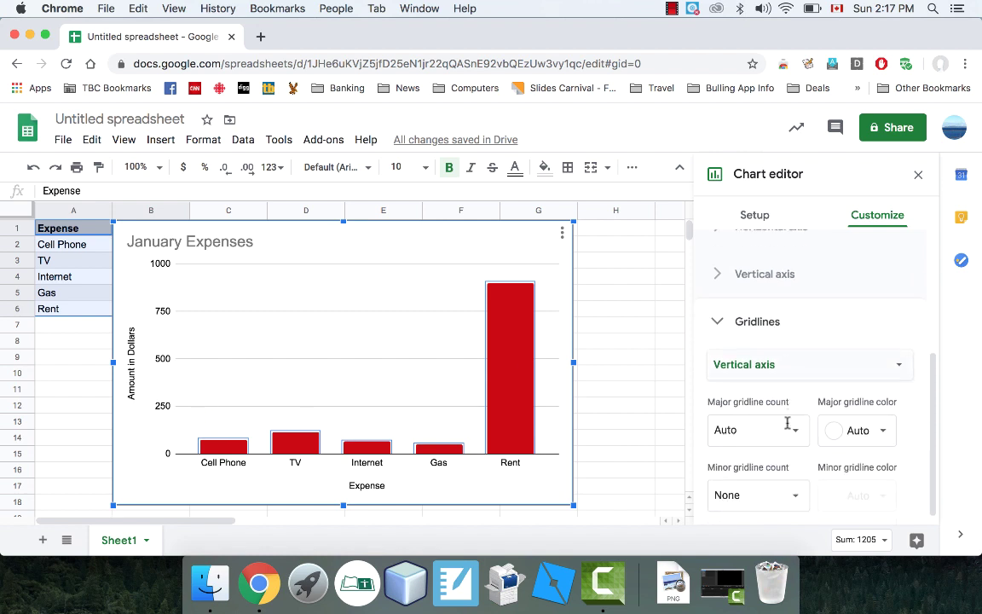
pyautogui.scroll(5, 810, 371)
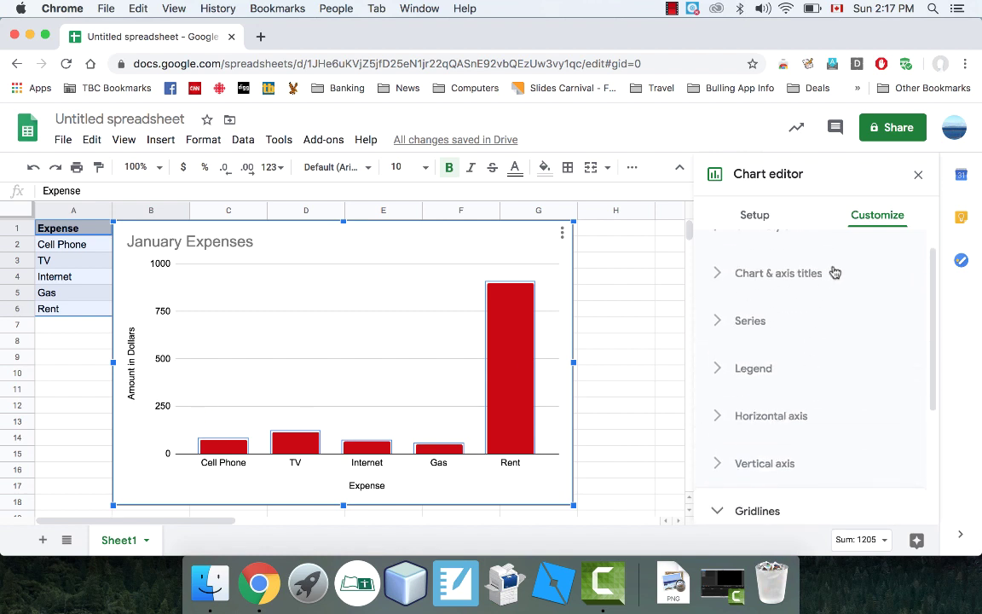
pyautogui.click(921, 174)
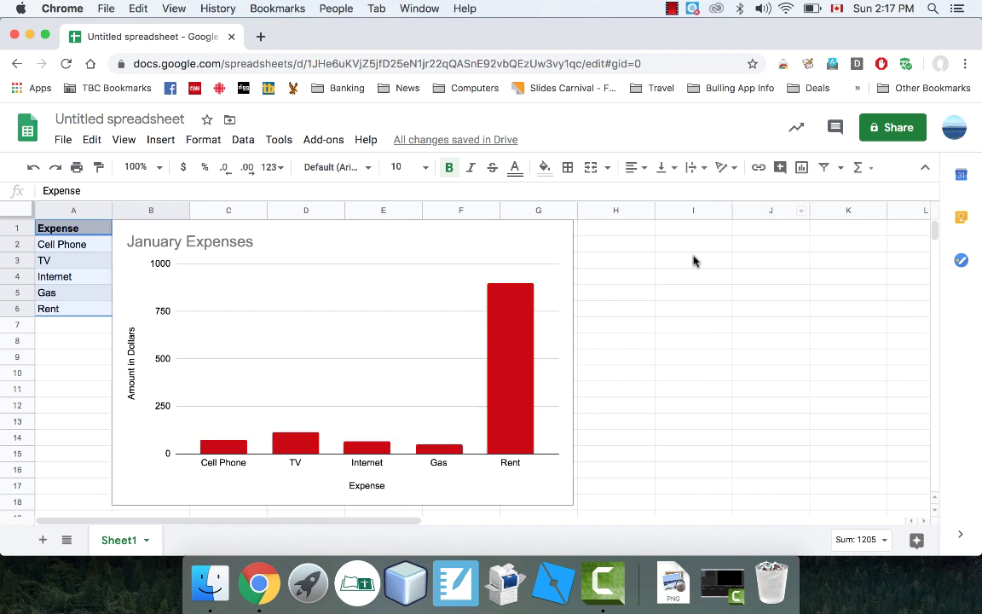
# - Drag the January Expenses chart below the expense data
pyautogui.click(451, 250)
pyautogui.click(562, 234)
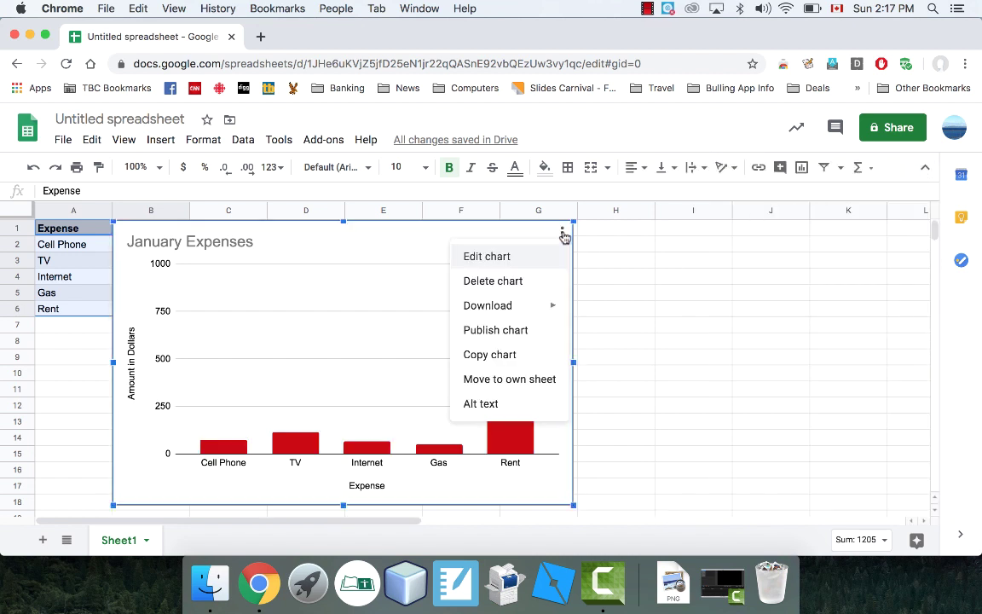
pyautogui.click(486, 257)
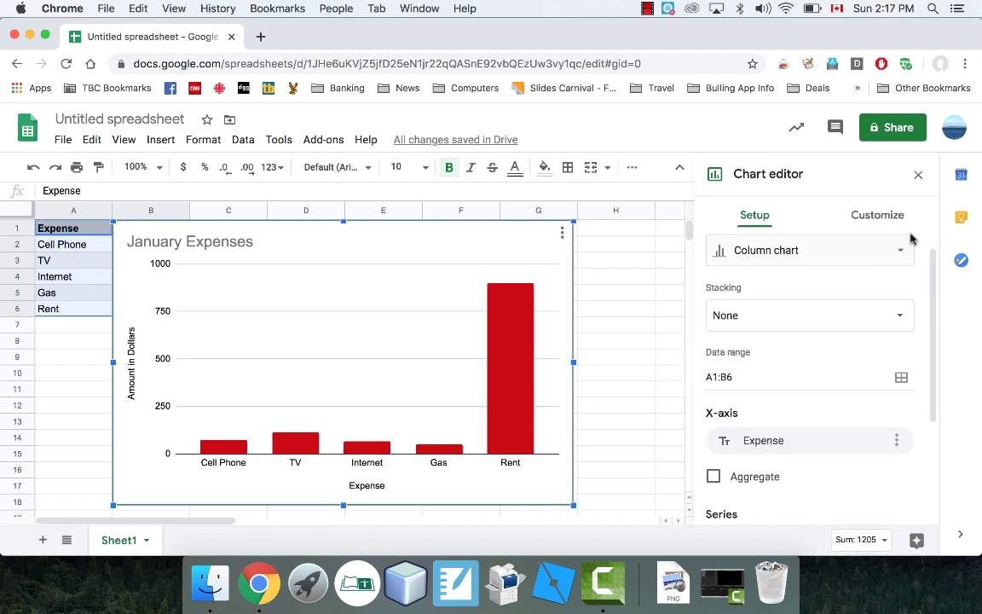
pyautogui.click(920, 176)
pyautogui.moveTo(323, 247); pyautogui.dragTo(411, 355)
pyautogui.scroll(-2, 641, 349)
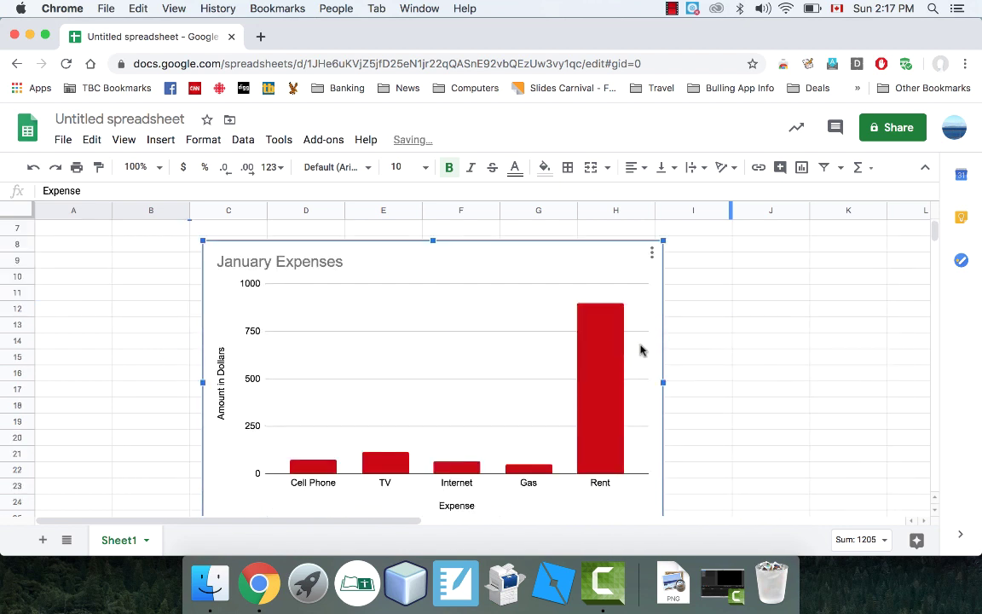
pyautogui.scroll(2, 440, 311)
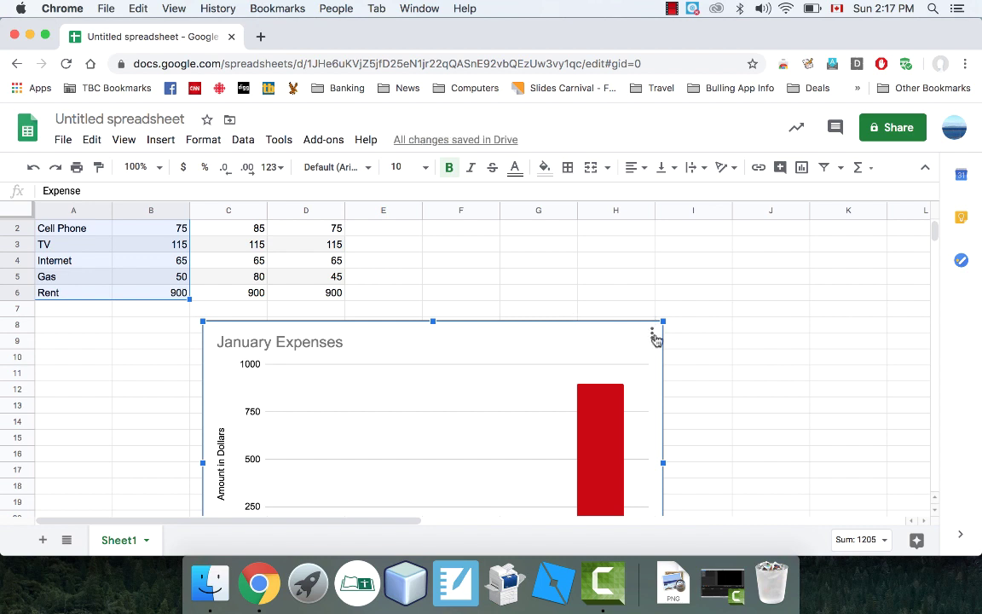
# - Move the chart to its own Chart1 sheet and return to Sheet1
pyautogui.click(652, 335)
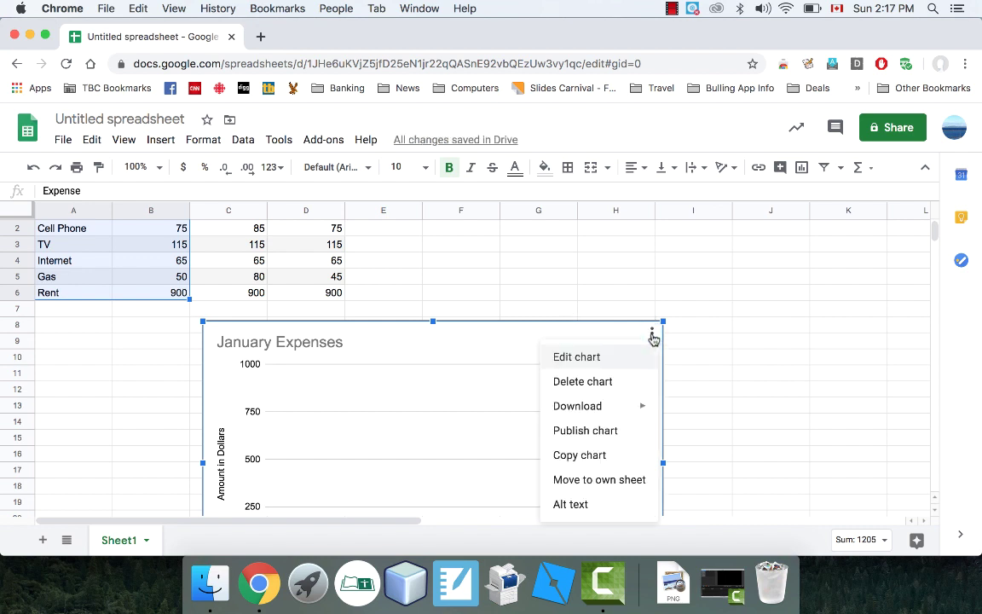
pyautogui.click(578, 488)
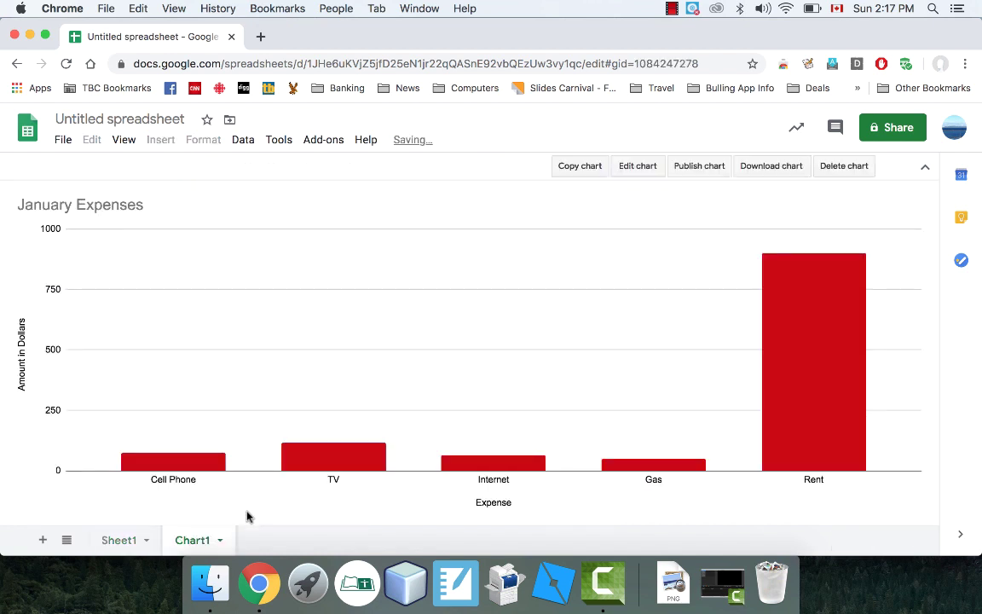
pyautogui.click(121, 541)
pyautogui.click(189, 541)
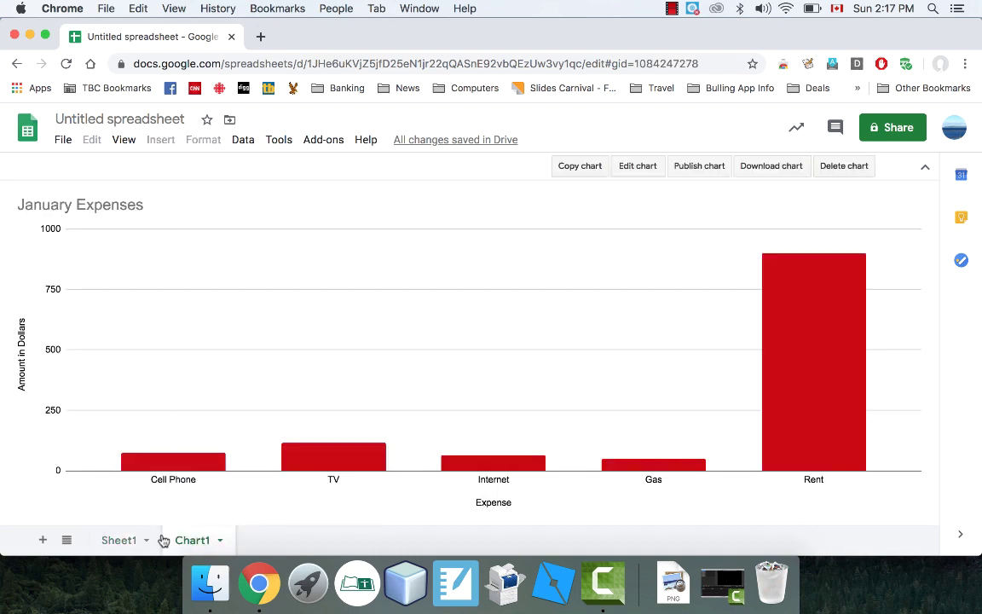
pyautogui.click(122, 544)
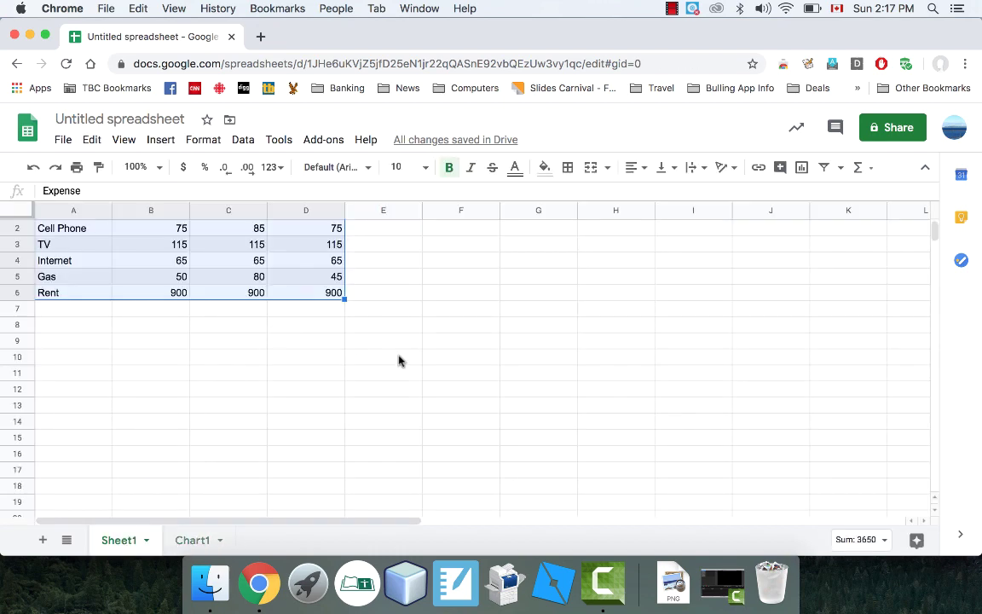
# - Copy the expense names from A1:A6 into A9:A14
pyautogui.click(251, 375)
pyautogui.scroll(1, 253, 382)
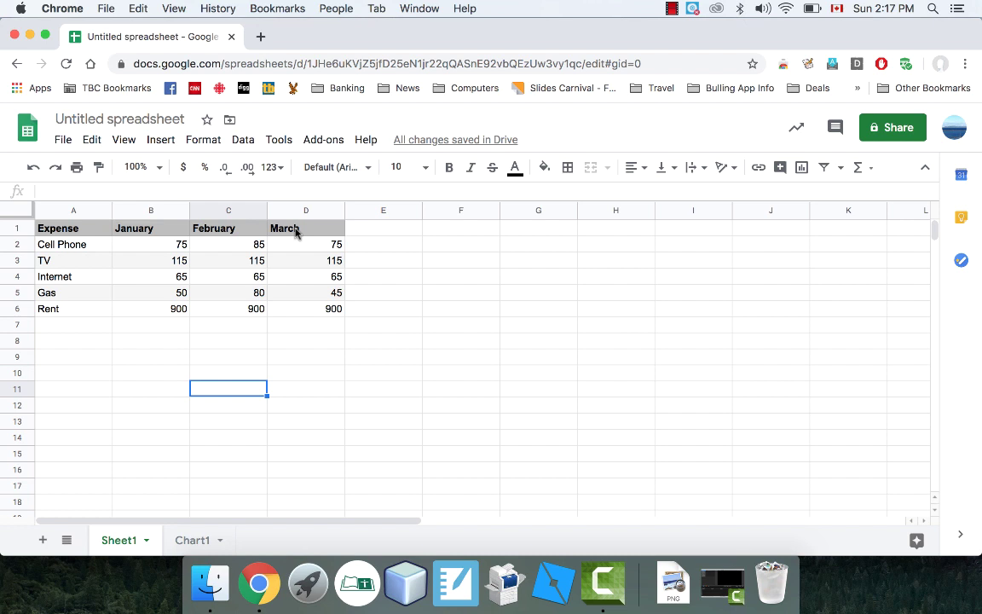
pyautogui.moveTo(296, 232); pyautogui.dragTo(288, 307)
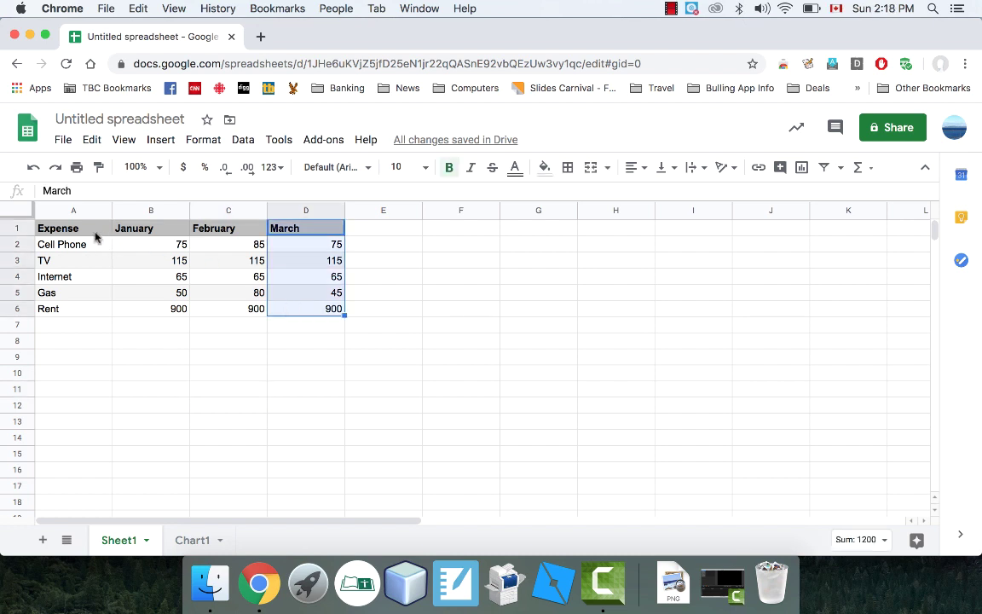
pyautogui.moveTo(94, 232); pyautogui.dragTo(88, 313)
pyautogui.click(240, 367)
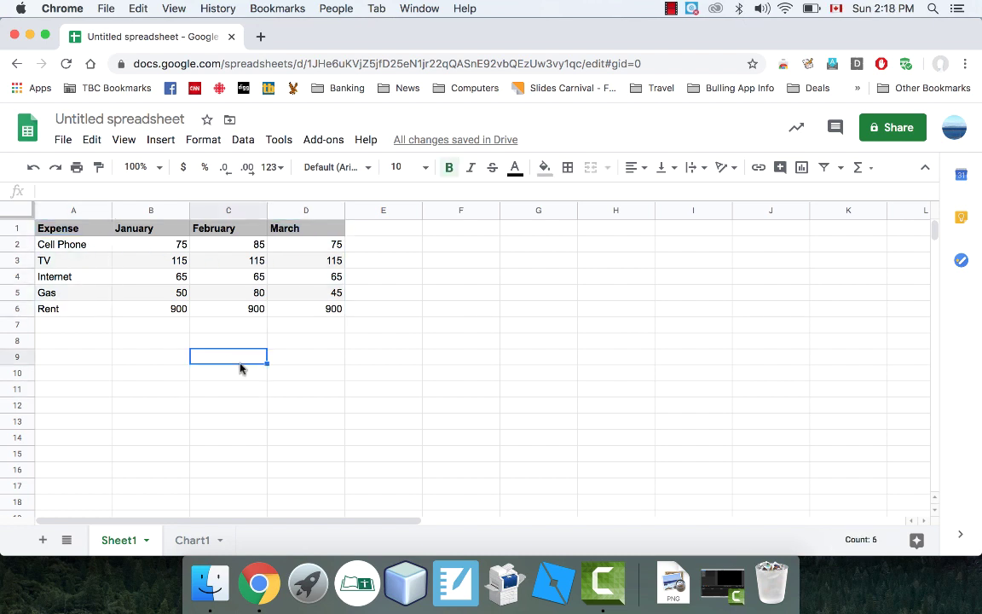
pyautogui.moveTo(75, 232); pyautogui.dragTo(153, 317)
pyautogui.click(142, 361)
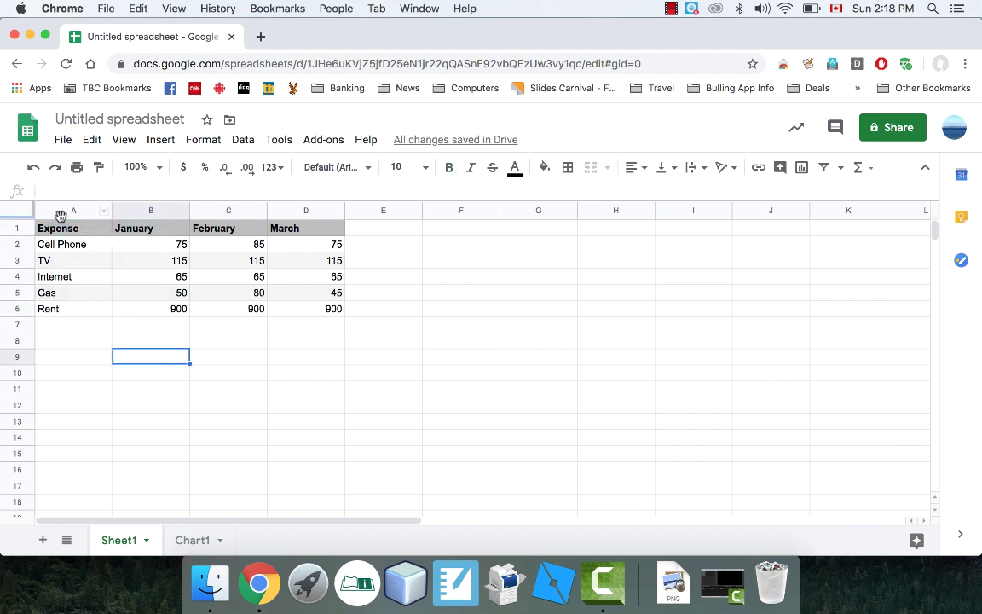
pyautogui.moveTo(73, 229); pyautogui.dragTo(78, 317)
pyautogui.press('super+c')
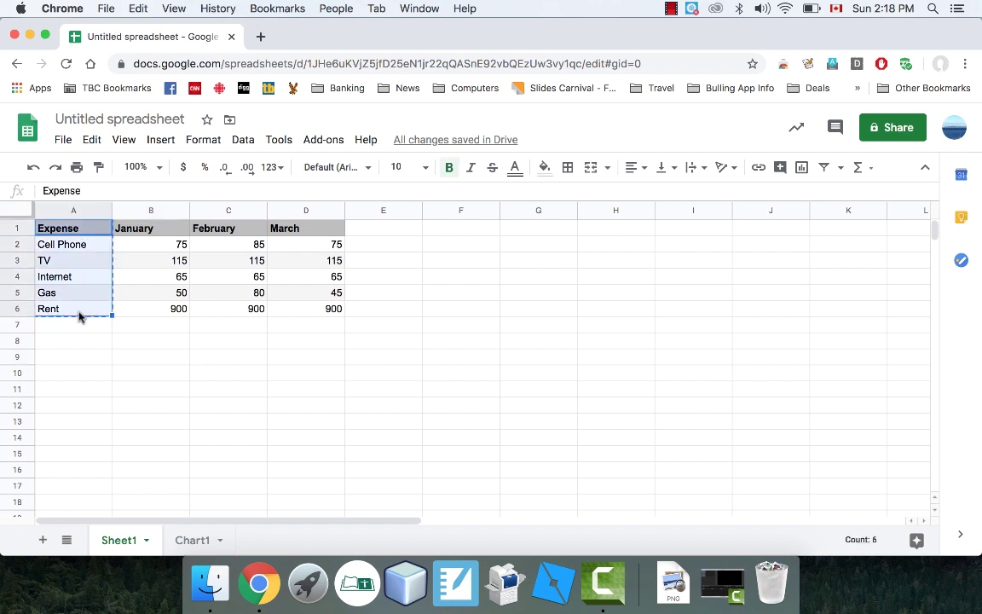
pyautogui.click(64, 358)
pyautogui.press('super+v')
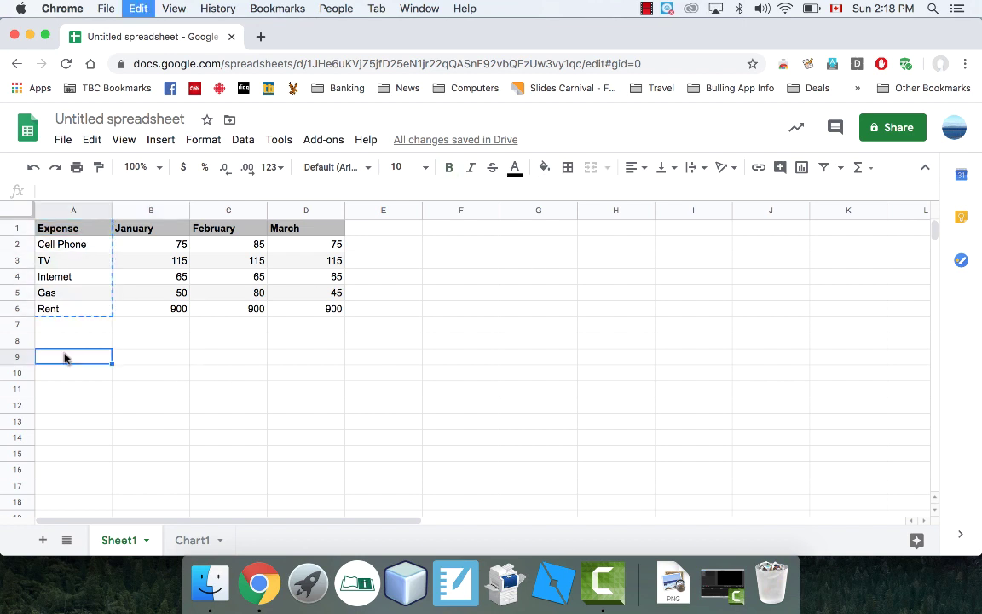
# - Copy the March amounts from D1:D6 into B9:B14
pyautogui.moveTo(303, 229); pyautogui.dragTo(292, 314)
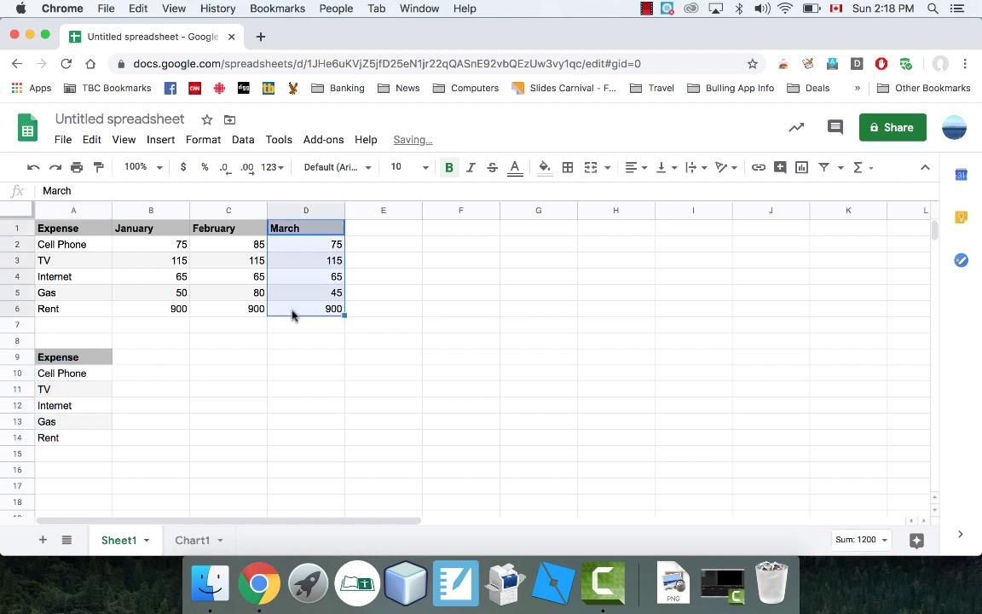
pyautogui.press('super+c')
pyautogui.click(154, 357)
pyautogui.press('super+v')
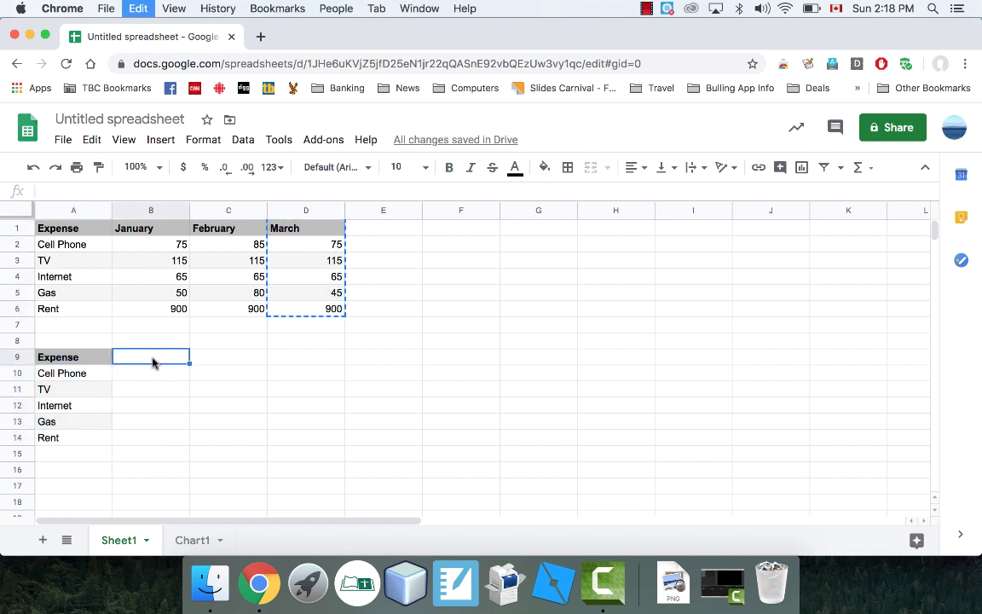
# - Undo both pastes so only the original A1:D6 expense table remains
pyautogui.click(271, 357)
pyautogui.moveTo(66, 358); pyautogui.dragTo(155, 441)
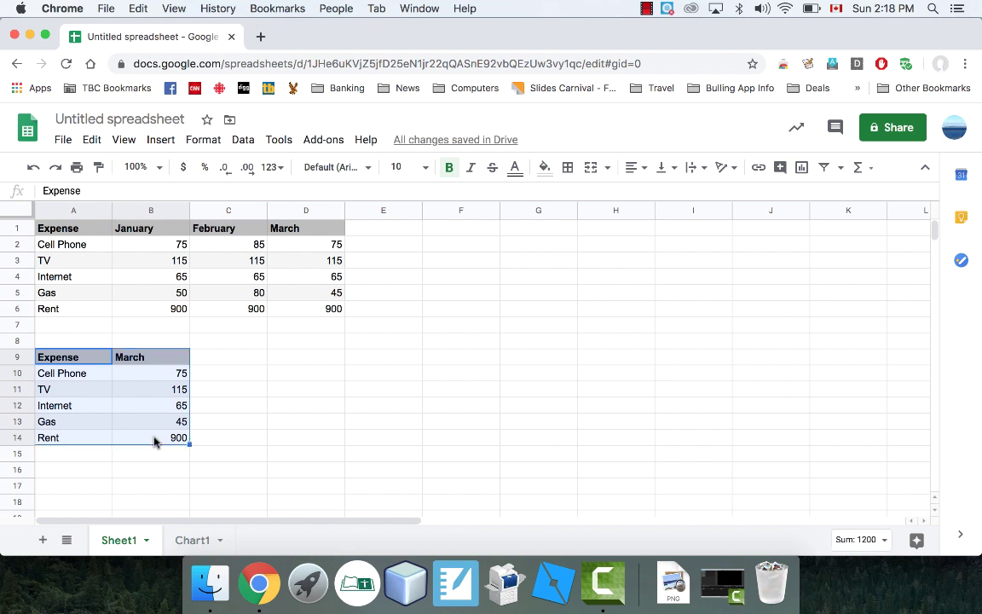
pyautogui.click(281, 361)
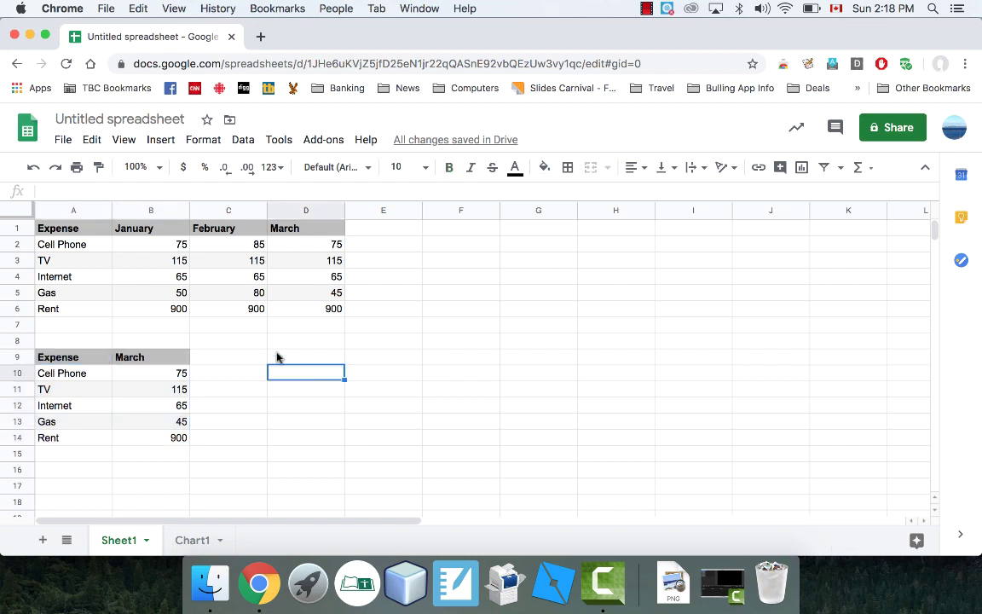
pyautogui.click(34, 171)
pyautogui.click(34, 171)
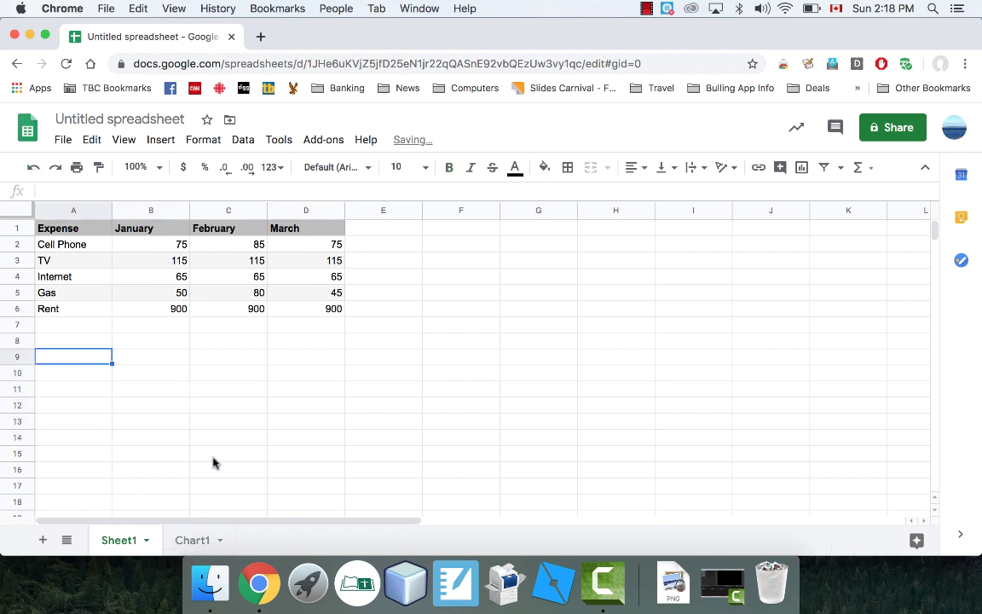
# - Select expense names A1:A6 plus March amounts D1:D6, then bring up the Insert menu
pyautogui.click(196, 420)
pyautogui.moveTo(88, 228); pyautogui.dragTo(74, 312)
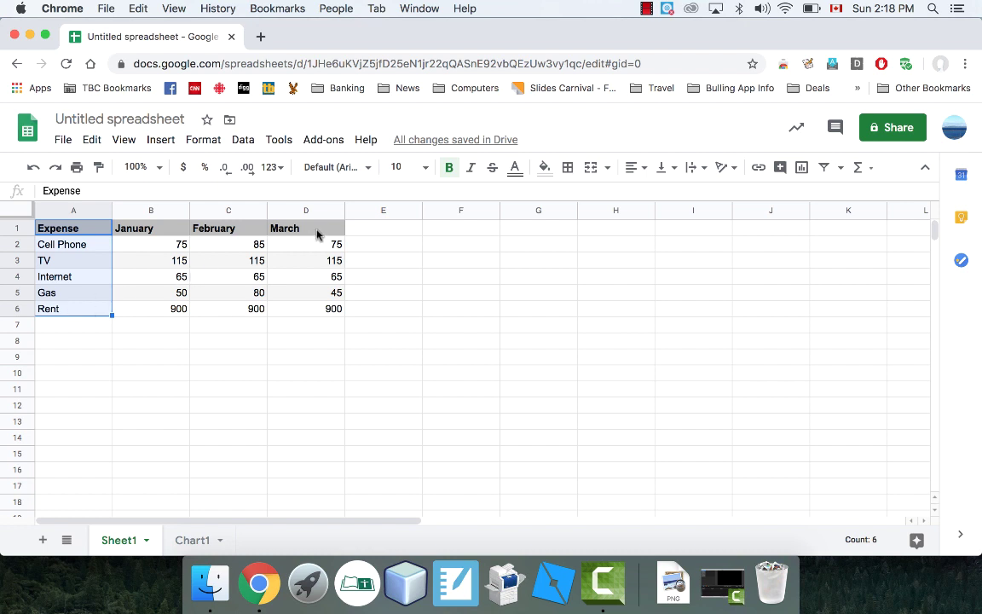
pyautogui.moveTo(333, 231); pyautogui.dragTo(314, 312)
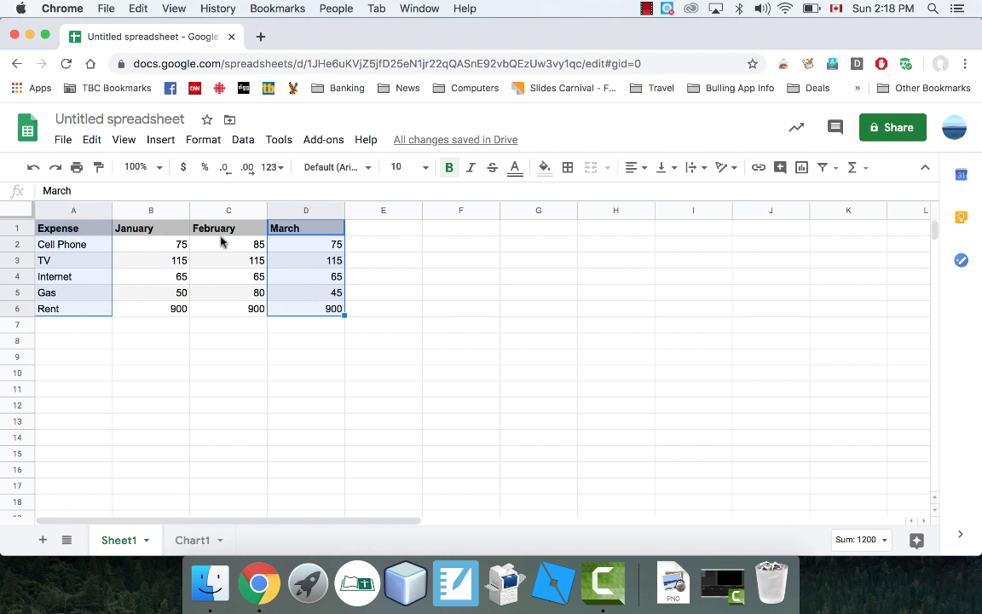
pyautogui.click(155, 139)
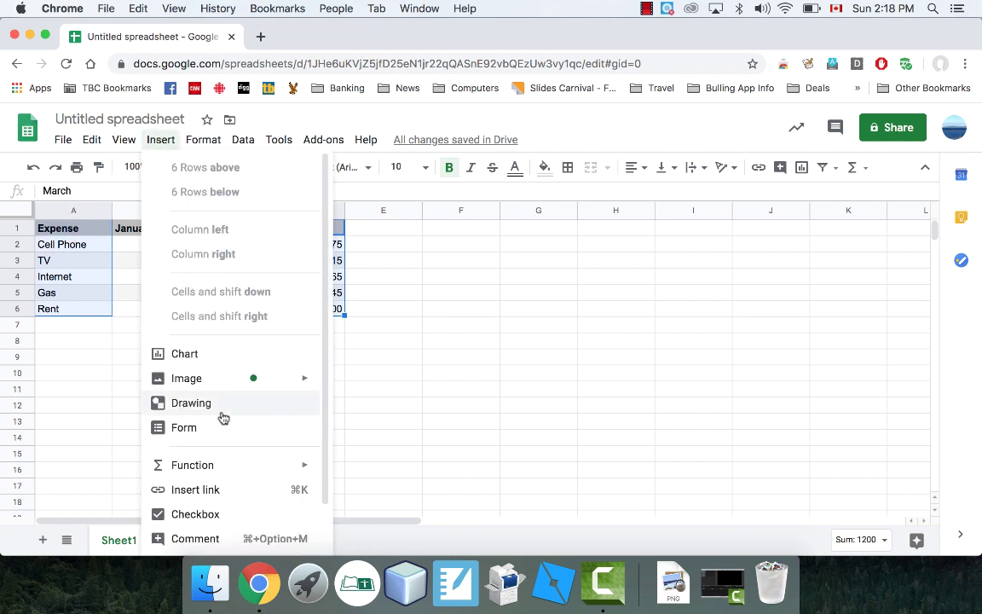
# - Insert a chart from A1:A6,D1:D6 and make it a pie chart
pyautogui.click(200, 356)
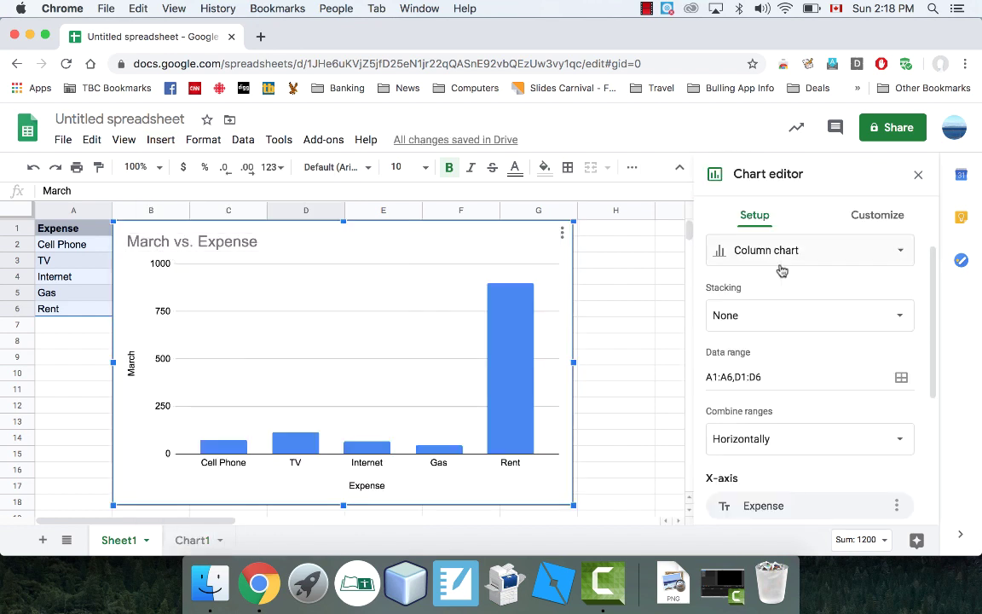
pyautogui.click(827, 254)
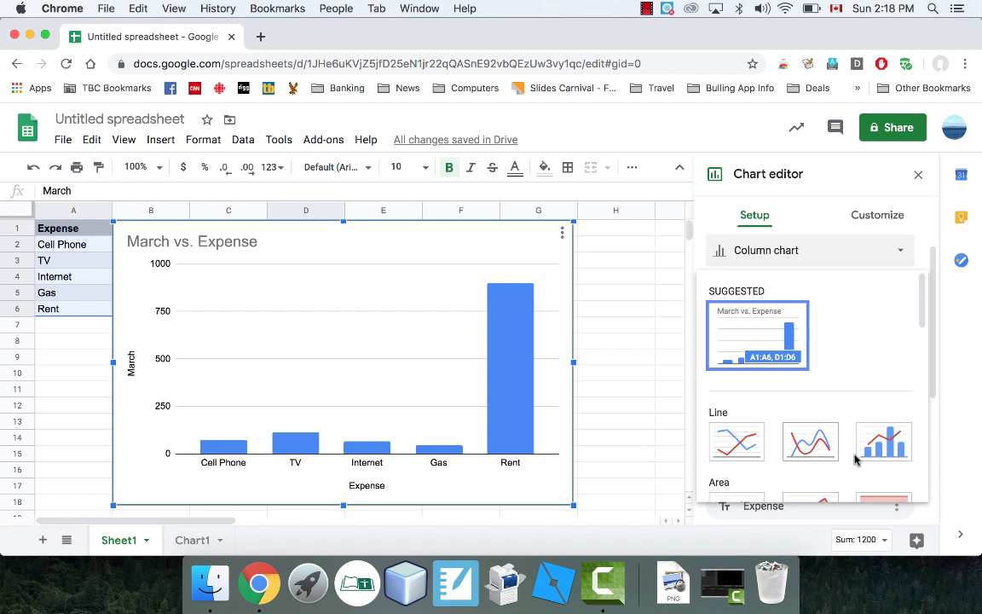
pyautogui.scroll(-6, 855, 457)
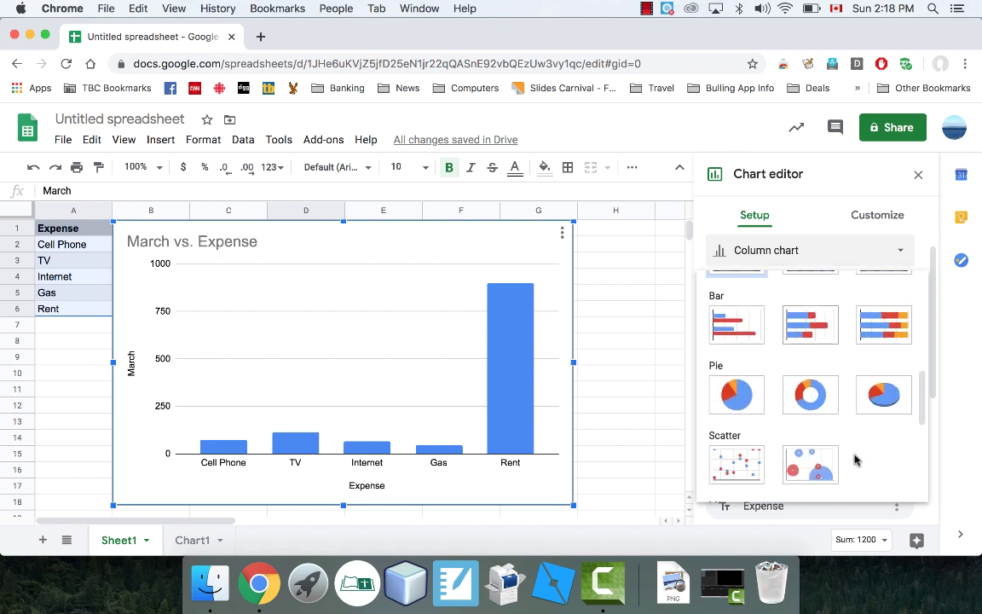
pyautogui.click(739, 402)
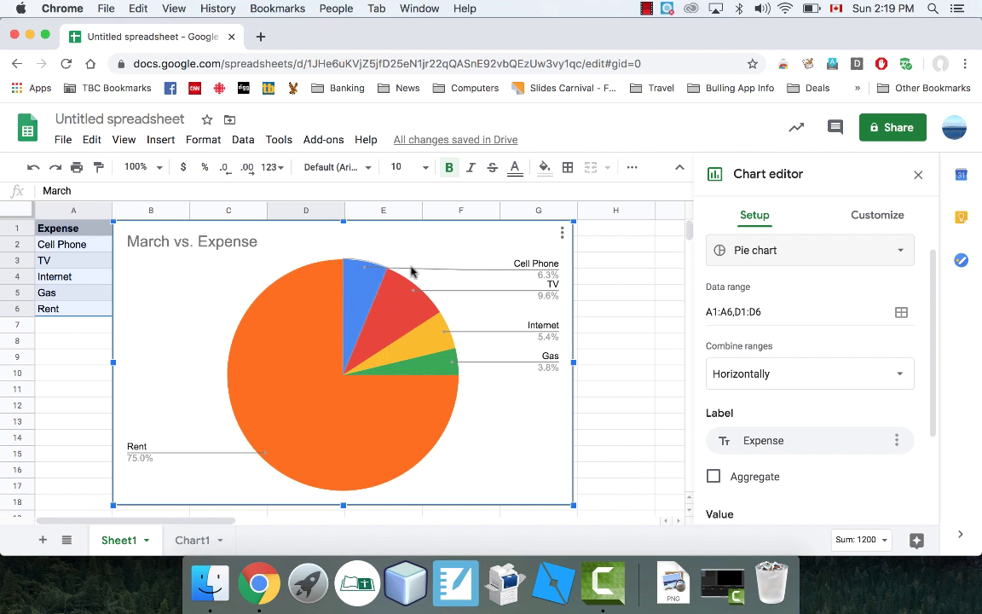
# - Retitle the pie chart 'March Expenses'
pyautogui.click(919, 176)
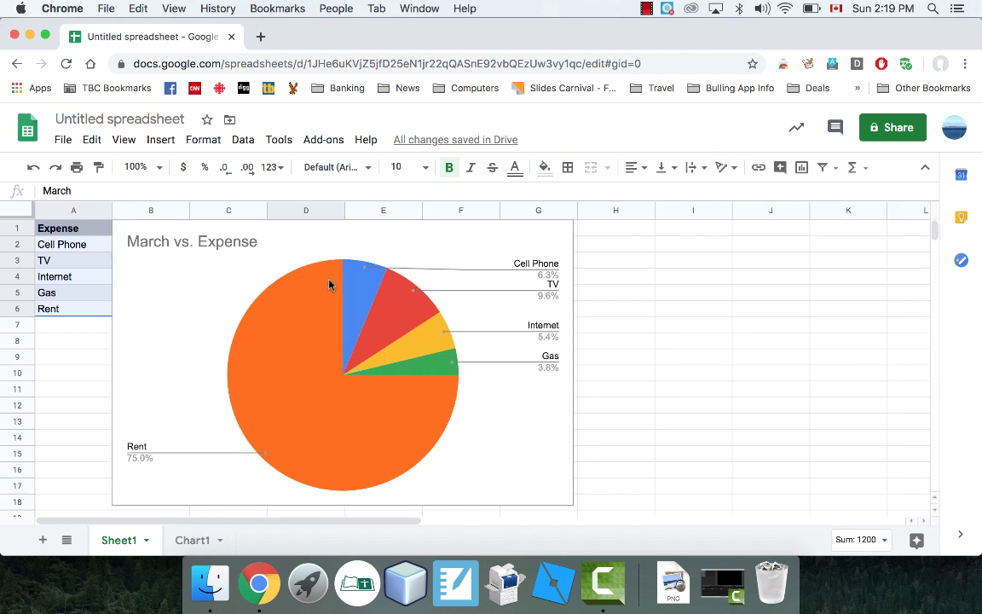
pyautogui.doubleClick(205, 242)
pyautogui.click(216, 241)
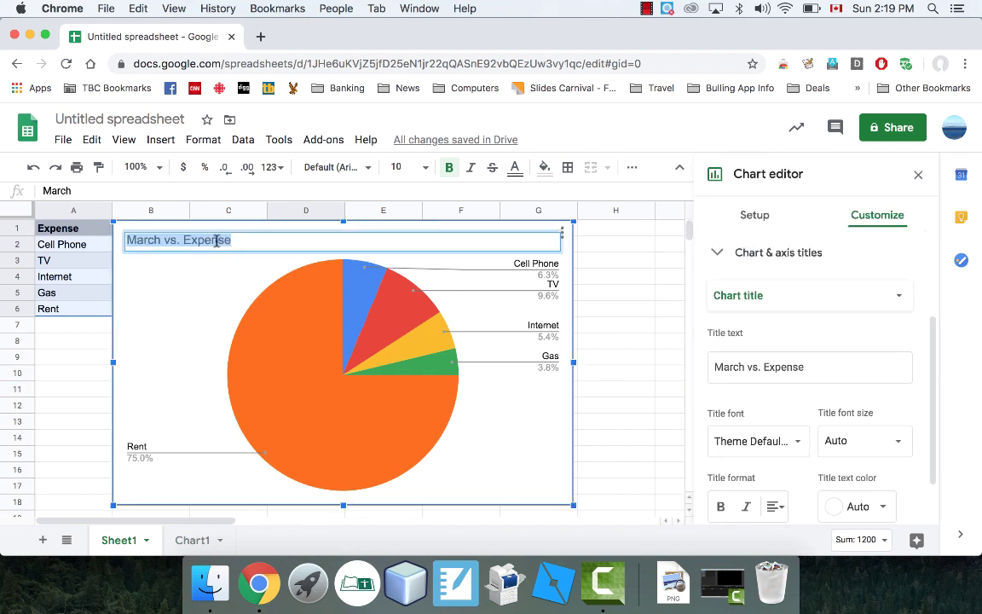
pyautogui.write('March Ex')
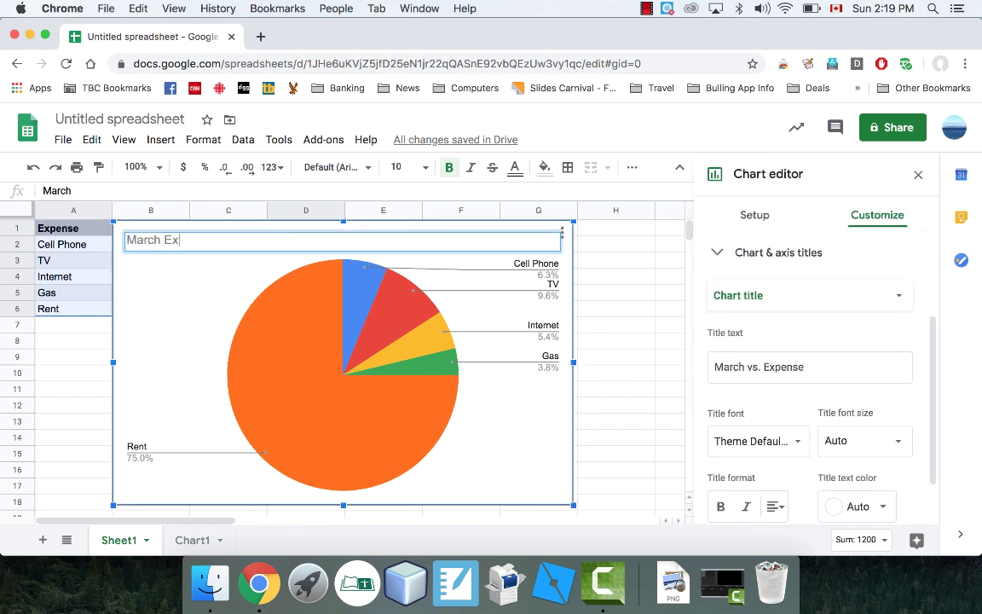
pyautogui.press('Return')
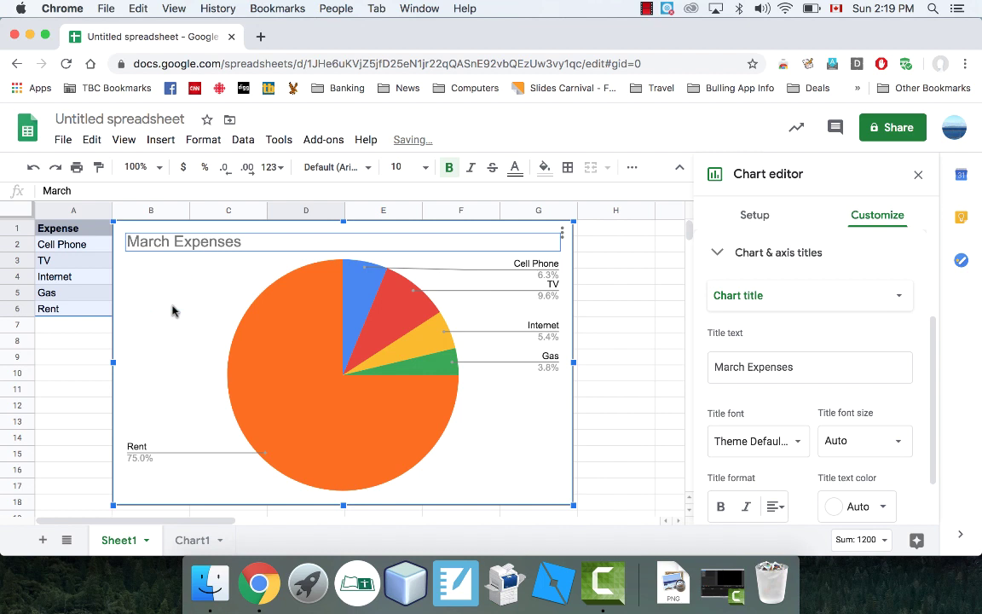
# - Place the pie chart to the right of the expense table and close the chart editor
pyautogui.moveTo(206, 314); pyautogui.dragTo(285, 299)
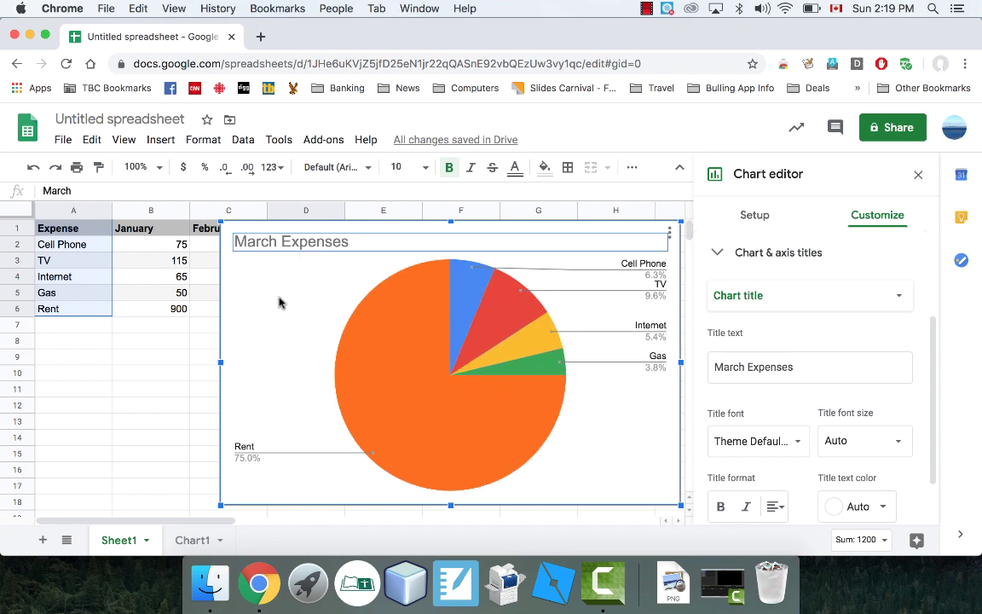
pyautogui.moveTo(279, 302); pyautogui.dragTo(182, 414)
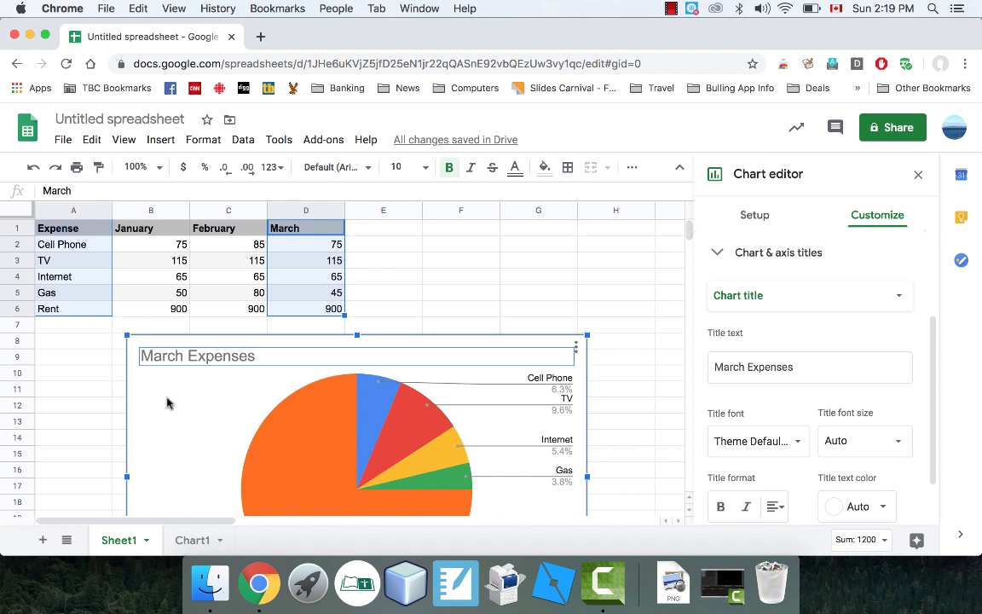
pyautogui.moveTo(211, 388); pyautogui.dragTo(435, 294)
pyautogui.click(918, 174)
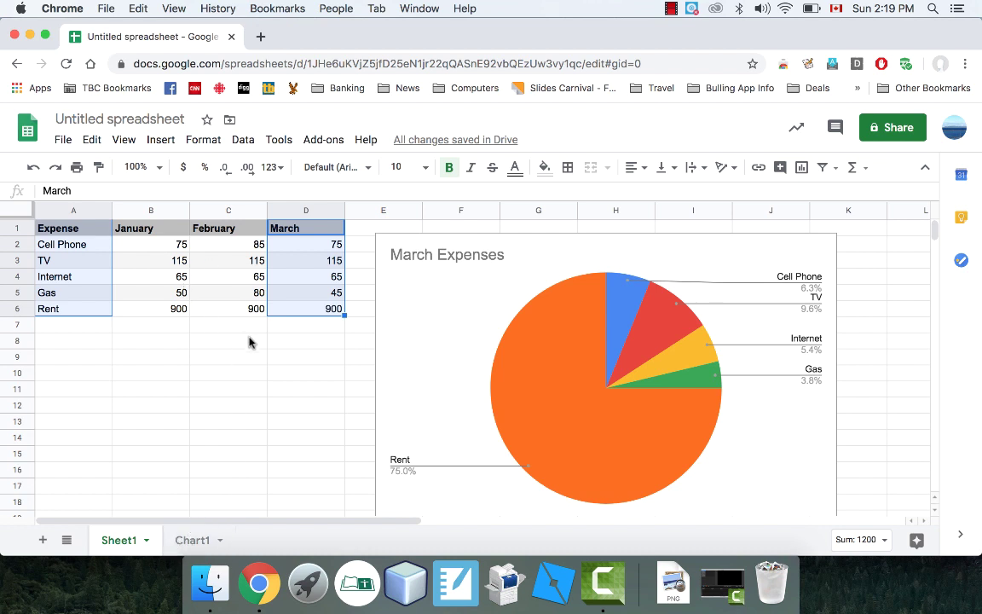
# - Add a new sheet named 'Line Graph Example'
pyautogui.click(42, 539)
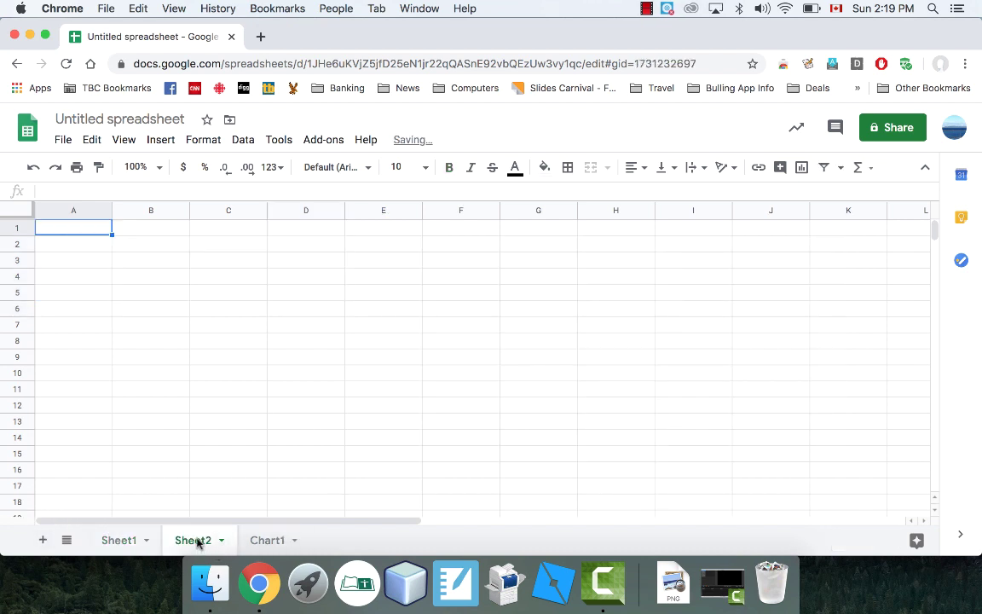
pyautogui.doubleClick(194, 541)
pyautogui.write('L')
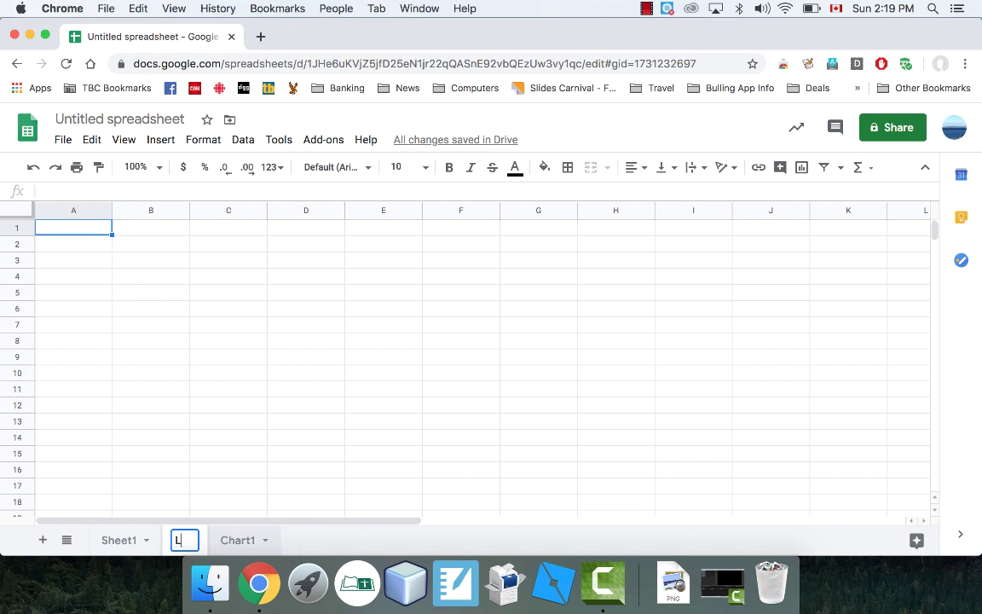
pyautogui.write('ine Graph')
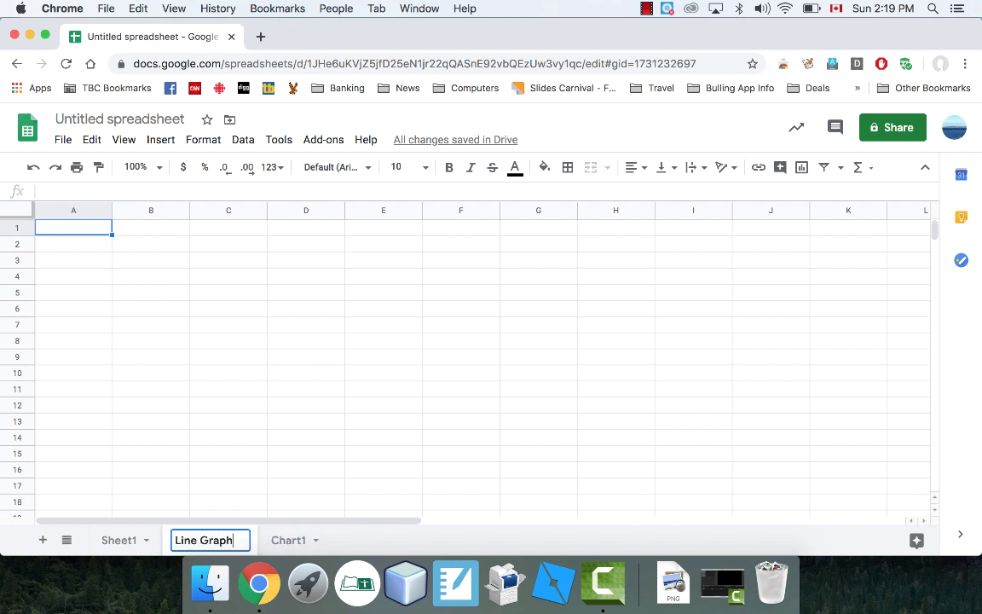
pyautogui.write(' Example')
pyautogui.press('Return')
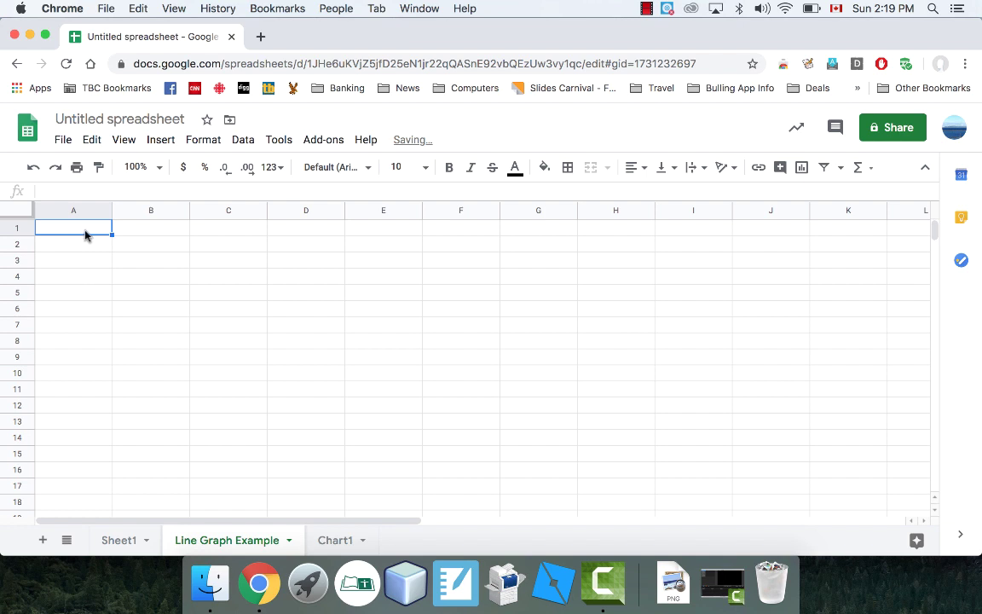
# - Enter 'y = 3x - 8' in E1 and headings X in A1 and Y in B1
pyautogui.click(378, 235)
pyautogui.write('y = 3x -')
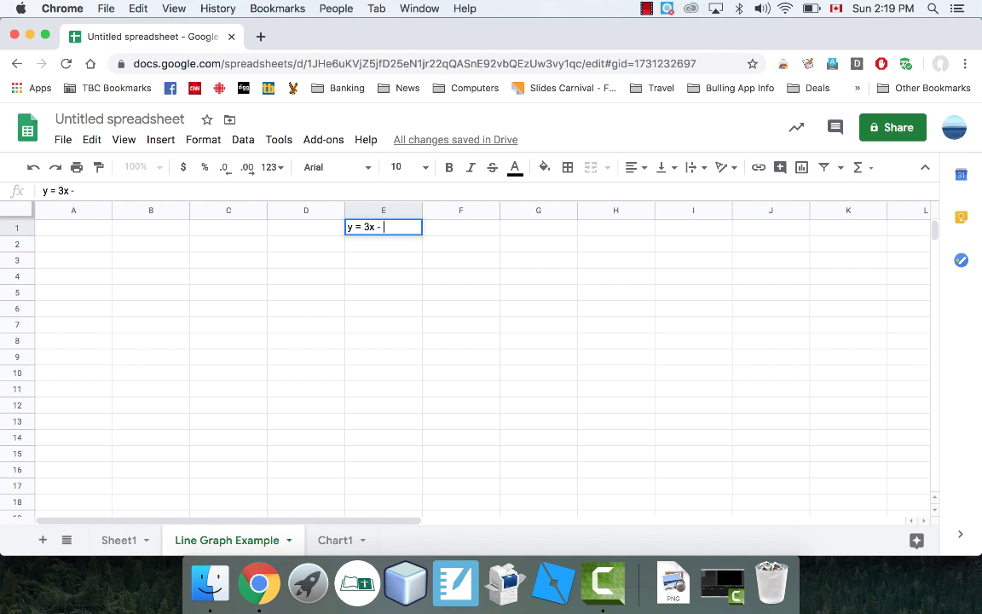
pyautogui.write(' 8')
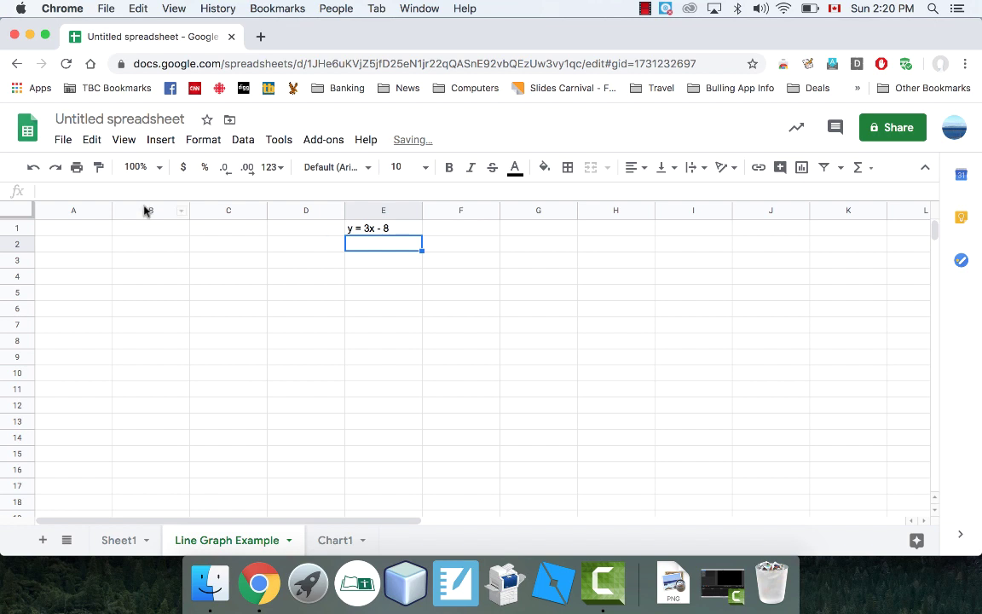
pyautogui.click(51, 228)
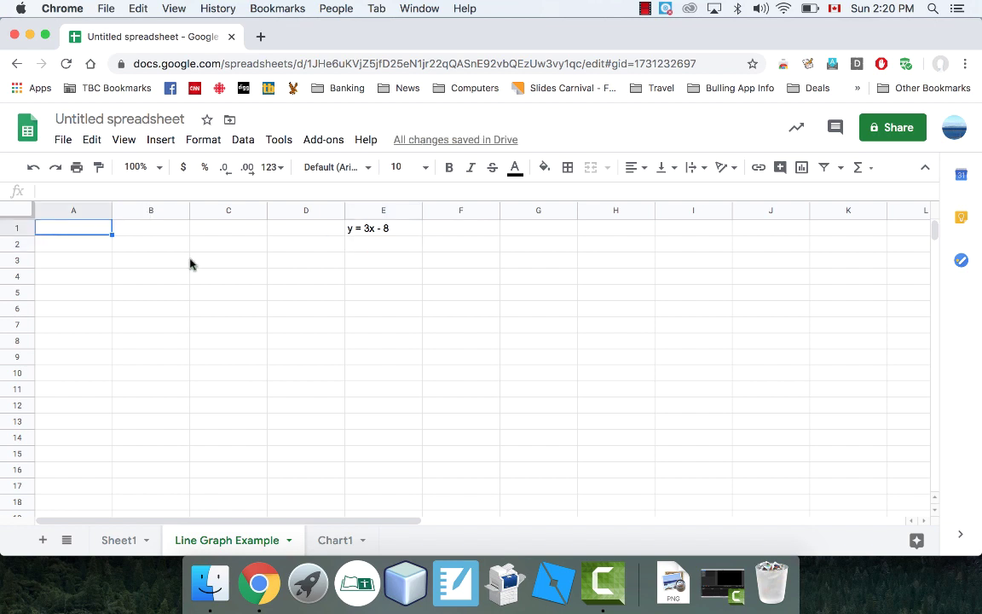
pyautogui.write('X')
pyautogui.press('Return')
pyautogui.click(151, 227)
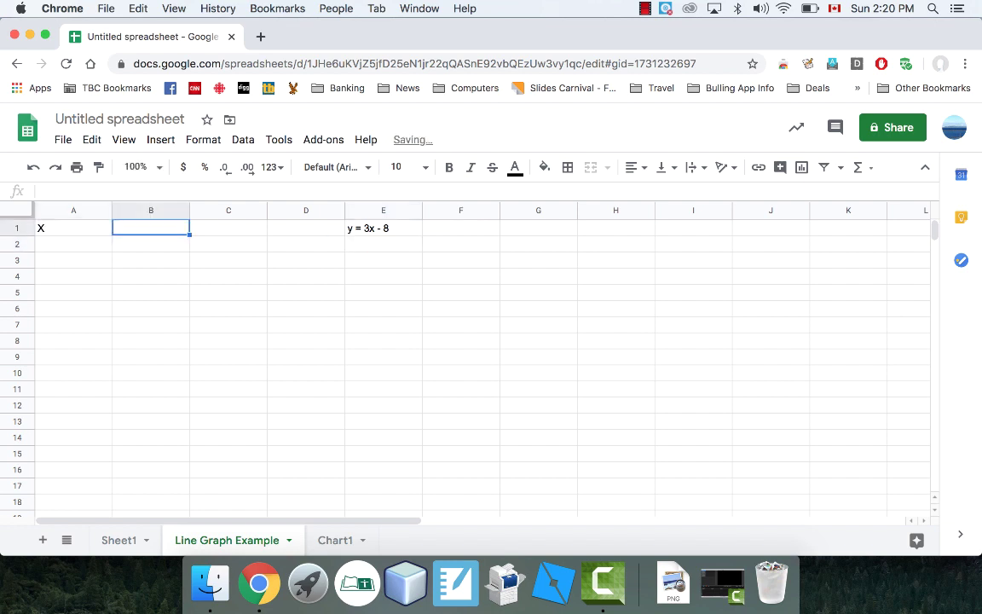
pyautogui.write('Y')
pyautogui.press('Return')
# - List the X values -3, -2, -1, 0, 1, 2, 3, 4, 5 in A2:A10
pyautogui.click(73, 243)
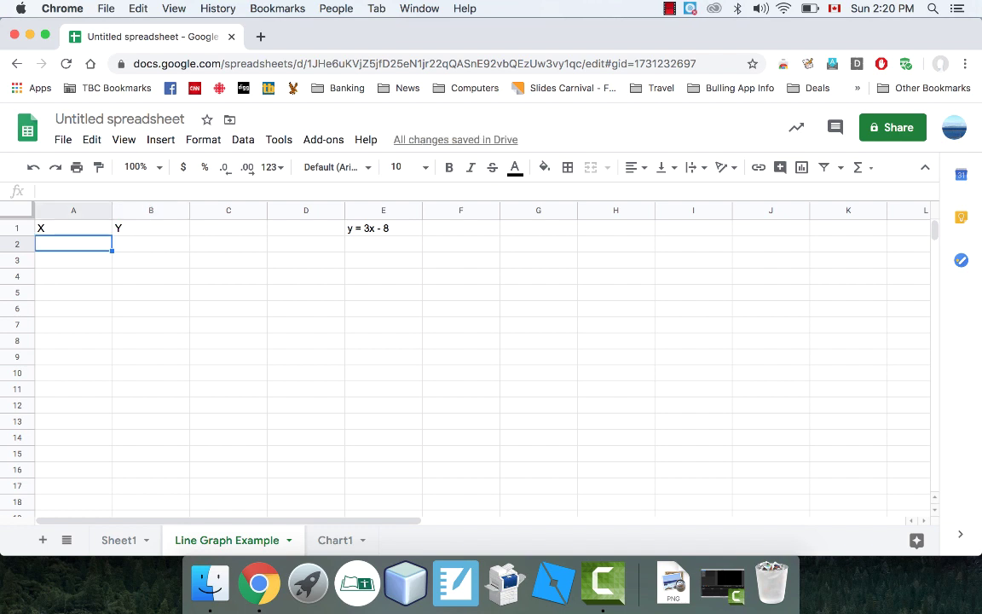
pyautogui.write('-3')
pyautogui.press('Return')
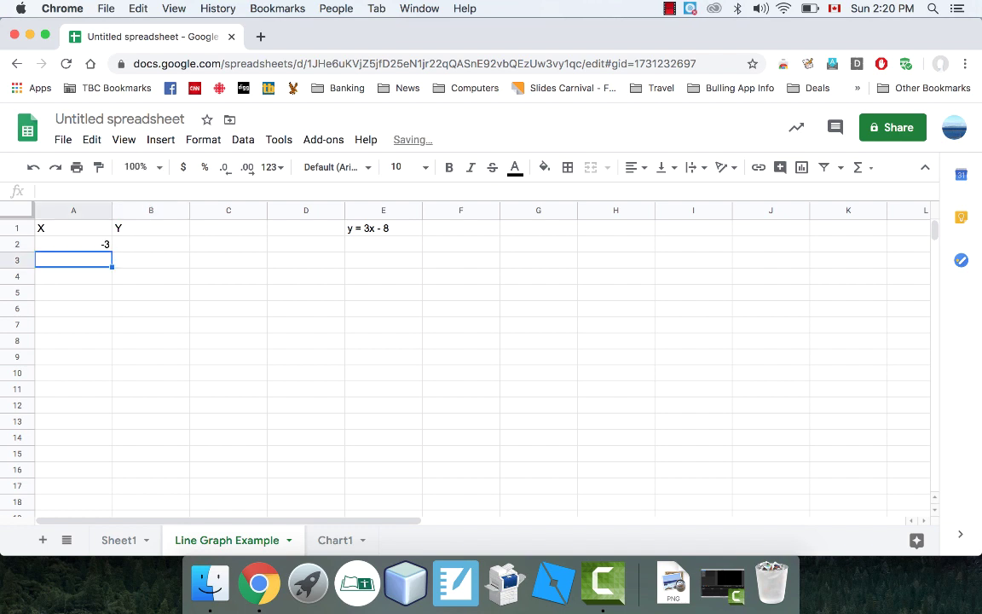
pyautogui.write('-2')
pyautogui.press('Return')
pyautogui.write('-1')
pyautogui.press('Return')
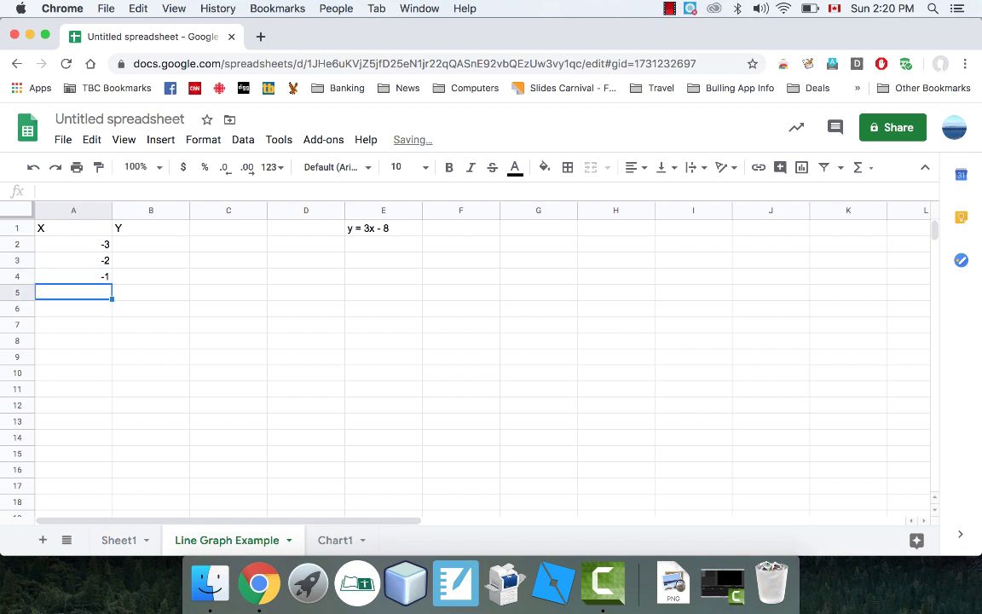
pyautogui.write('0')
pyautogui.press('Return')
pyautogui.write('1')
pyautogui.press('Return')
pyautogui.write('2')
pyautogui.press('Return')
pyautogui.write('3')
pyautogui.press('Return')
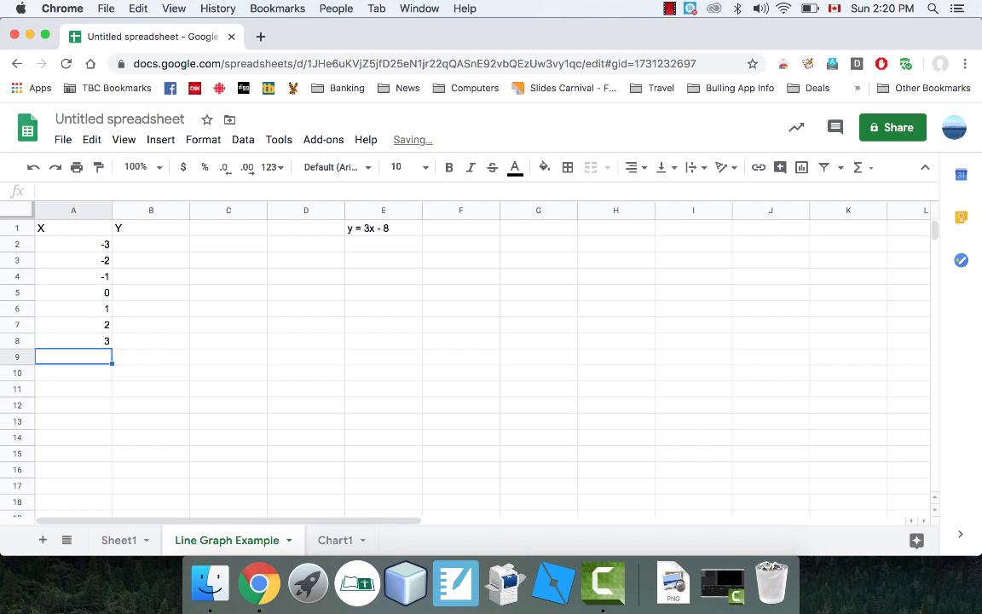
pyautogui.write('4')
pyautogui.press('Return')
pyautogui.write('5')
pyautogui.press('Return')
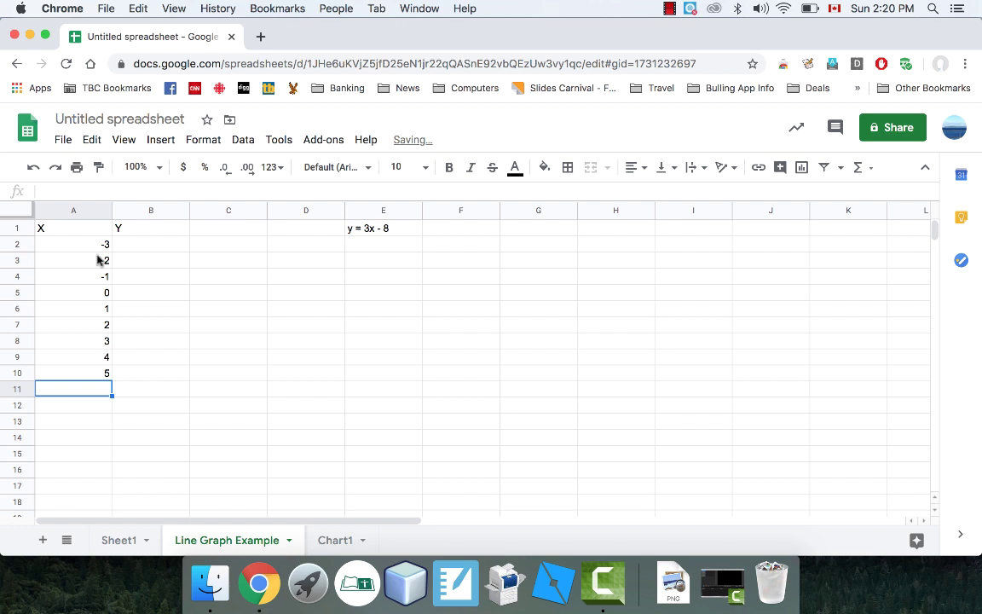
# - Enter the formula =3*A2-8 in B2, which shows -17
pyautogui.click(147, 247)
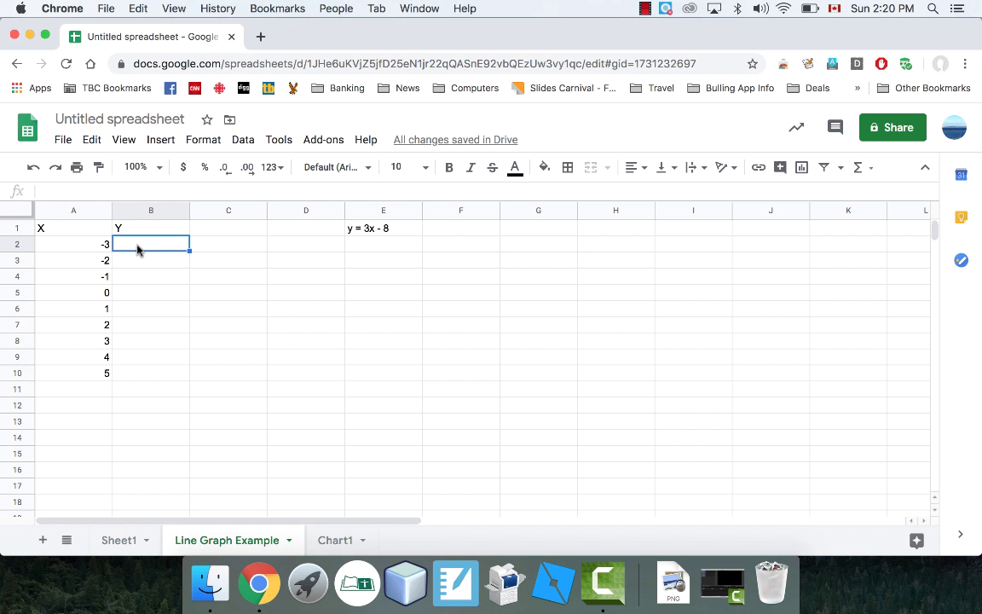
pyautogui.write('=')
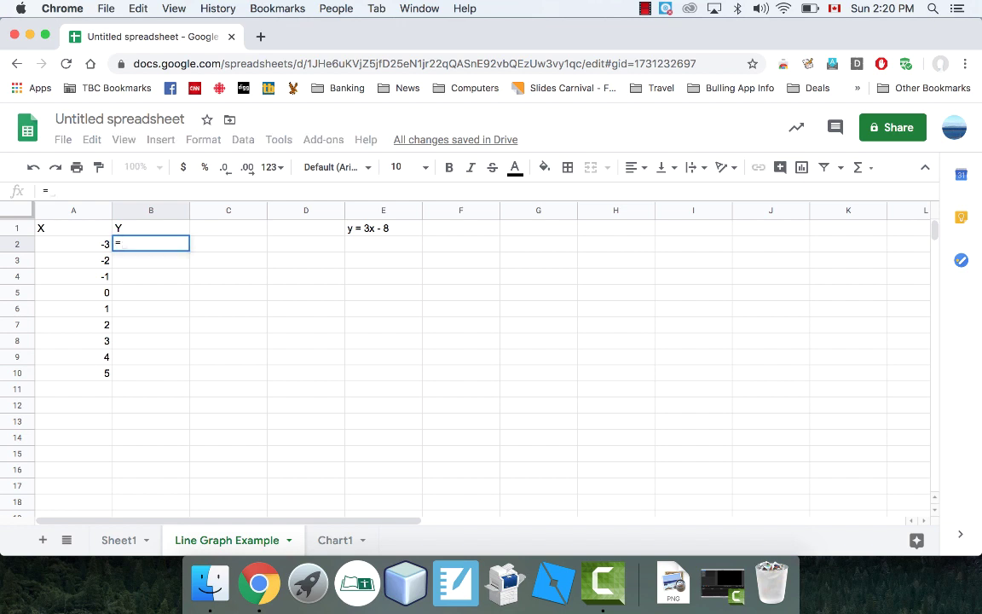
pyautogui.write('3*')
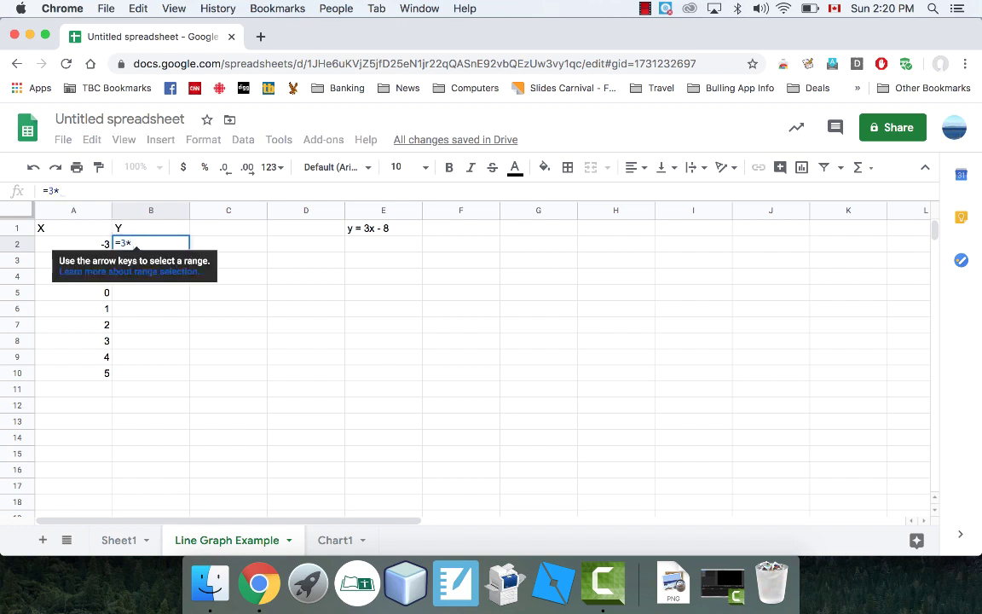
pyautogui.click(96, 246)
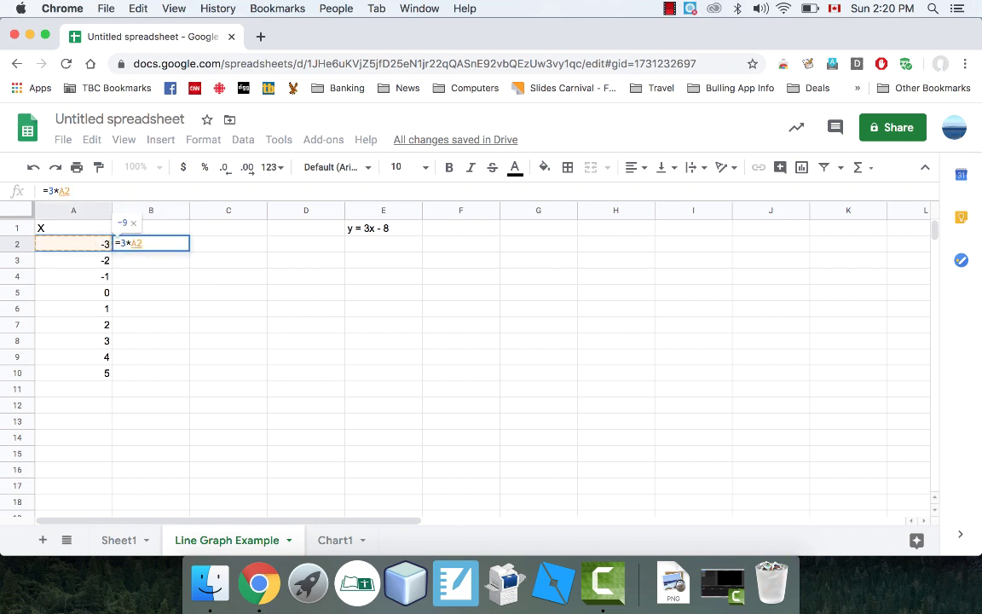
pyautogui.write('-8')
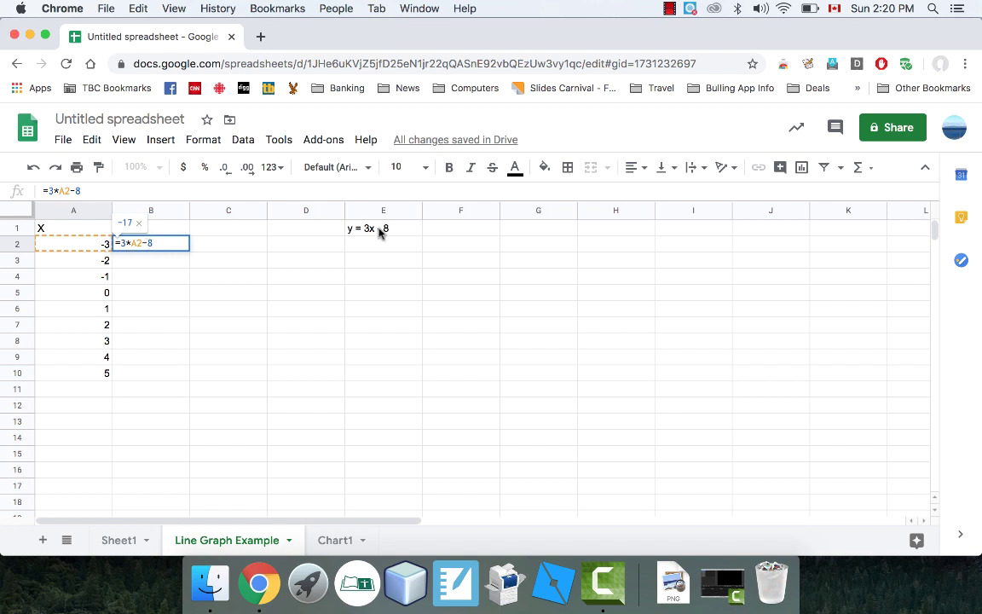
pyautogui.press('Return')
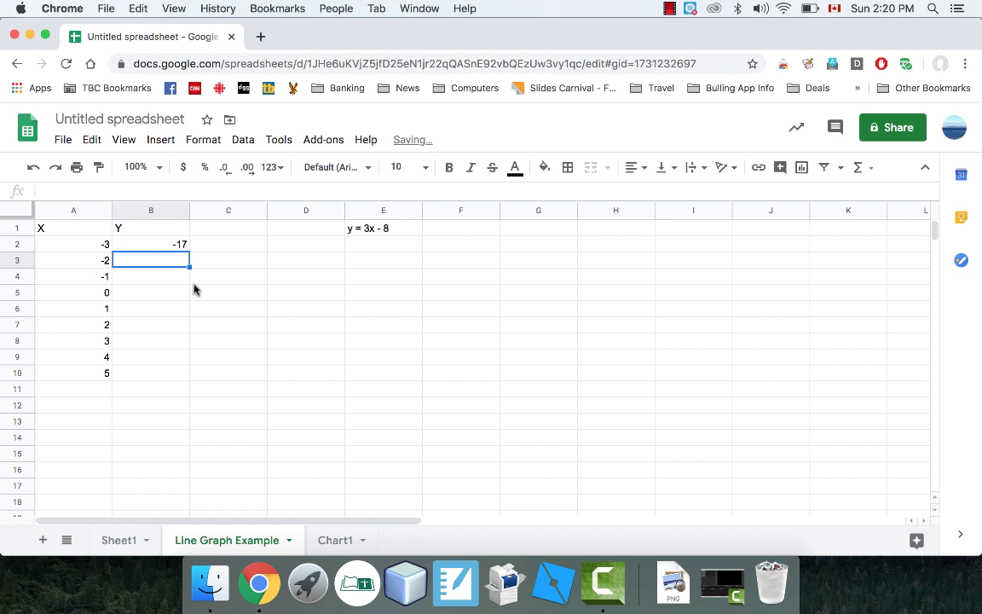
pyautogui.click(185, 244)
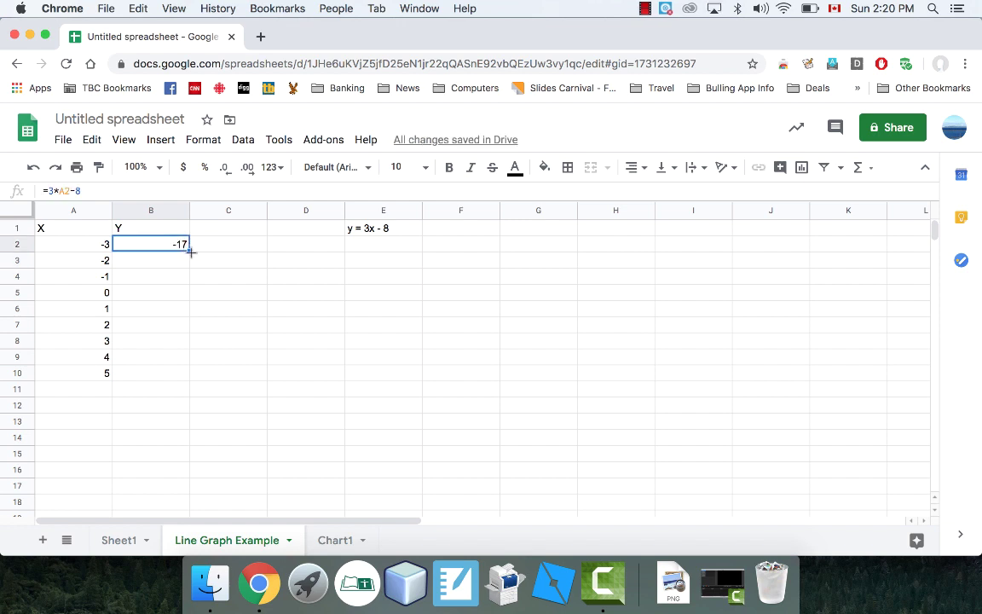
# - Fill B2's formula down to B10 and verify each copy, giving Y from -17 to 7
pyautogui.moveTo(189, 254); pyautogui.dragTo(189, 378)
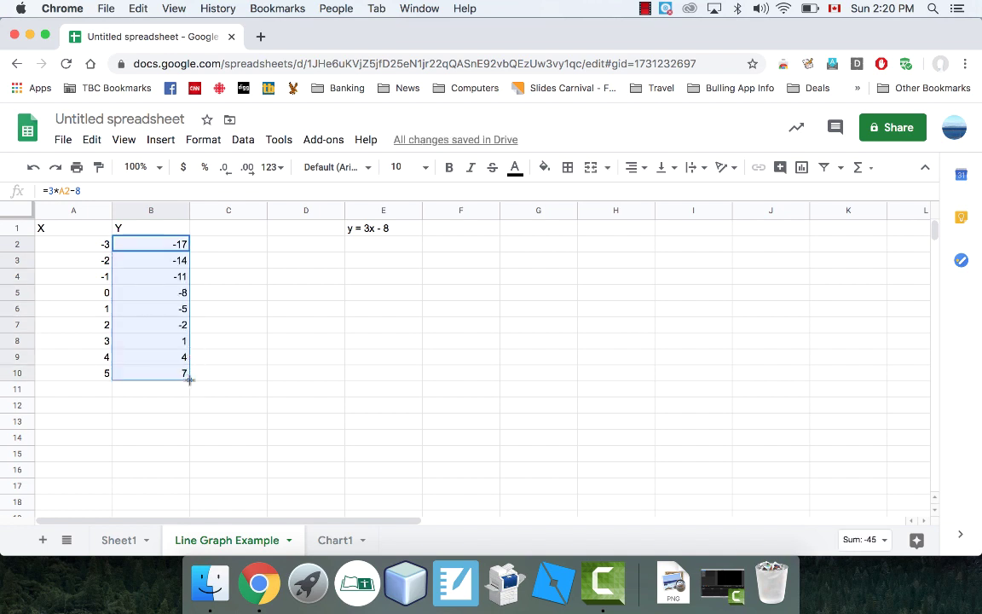
pyautogui.click(162, 259)
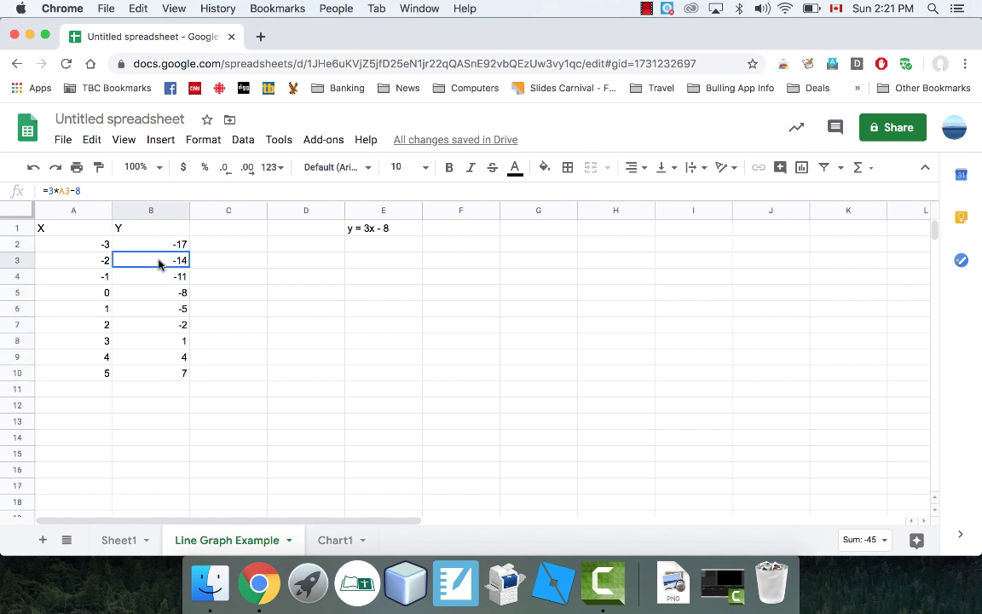
pyautogui.click(133, 276)
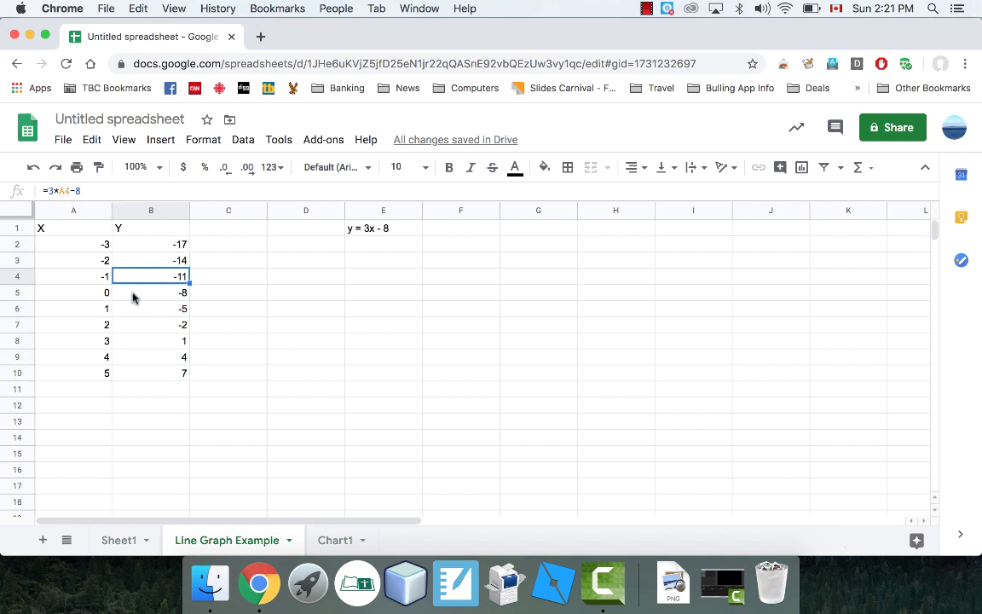
pyautogui.click(134, 295)
pyautogui.click(133, 308)
pyautogui.click(132, 324)
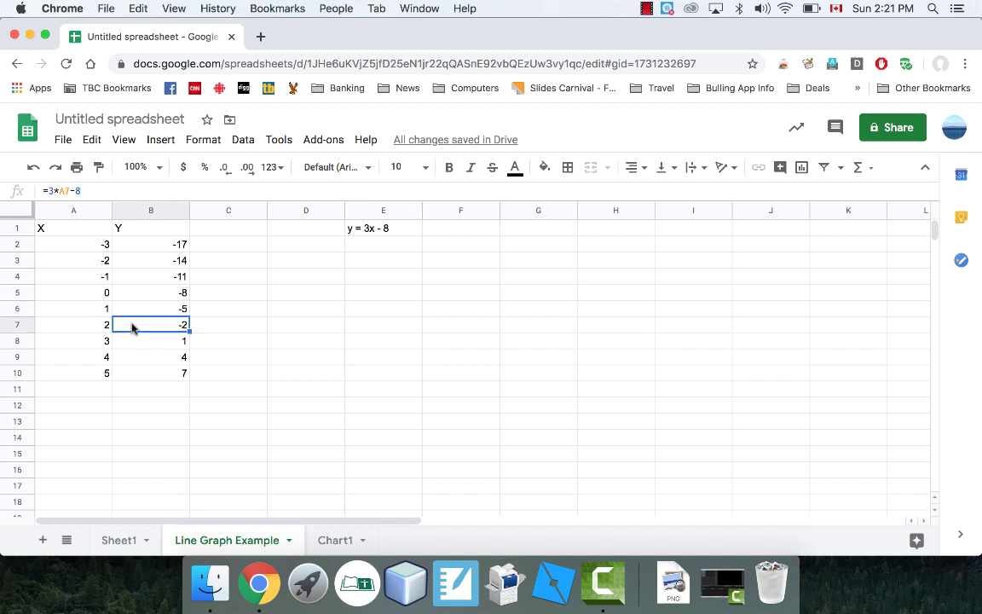
pyautogui.click(132, 341)
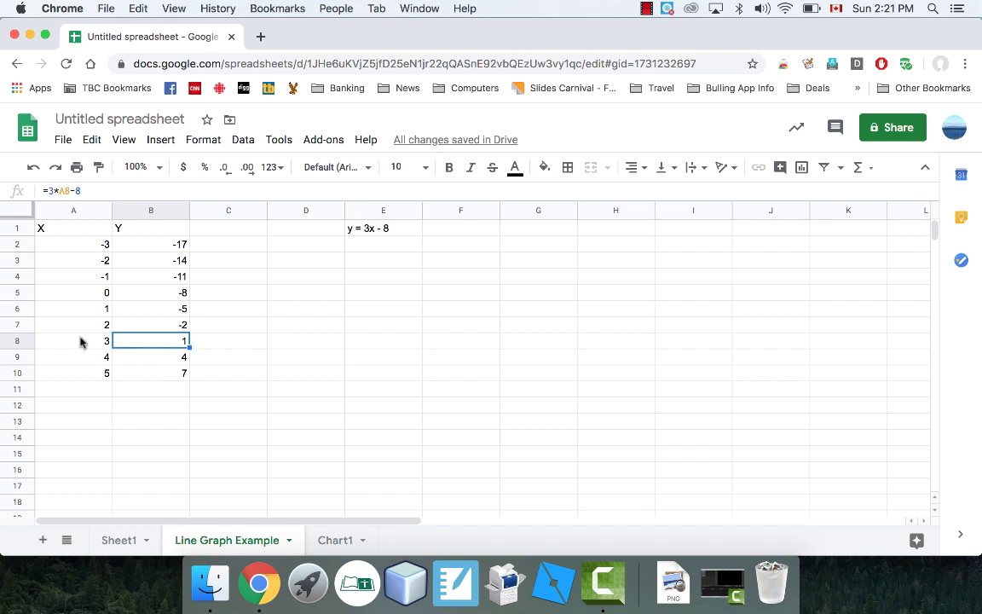
pyautogui.click(149, 360)
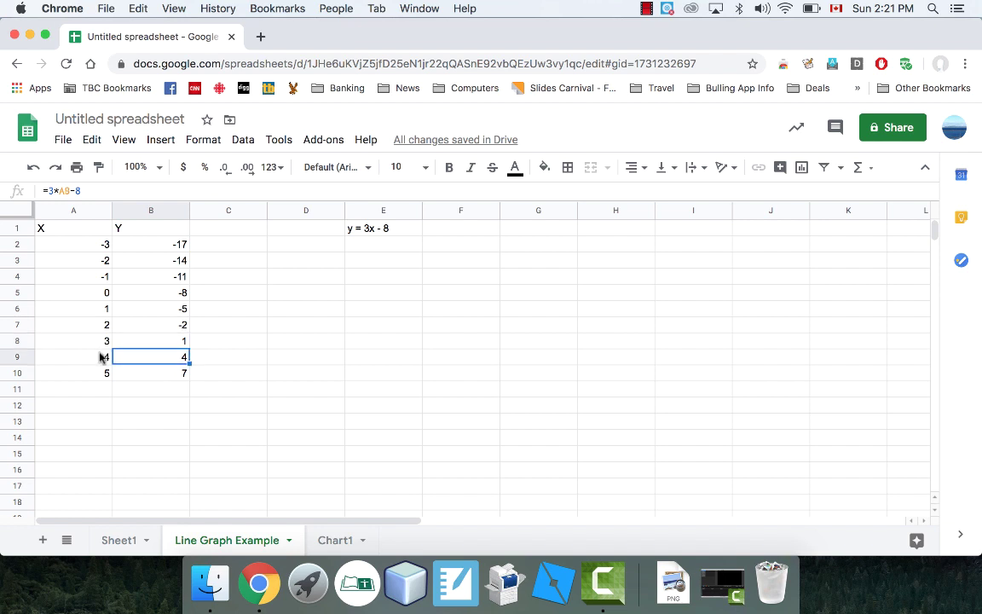
pyautogui.click(149, 379)
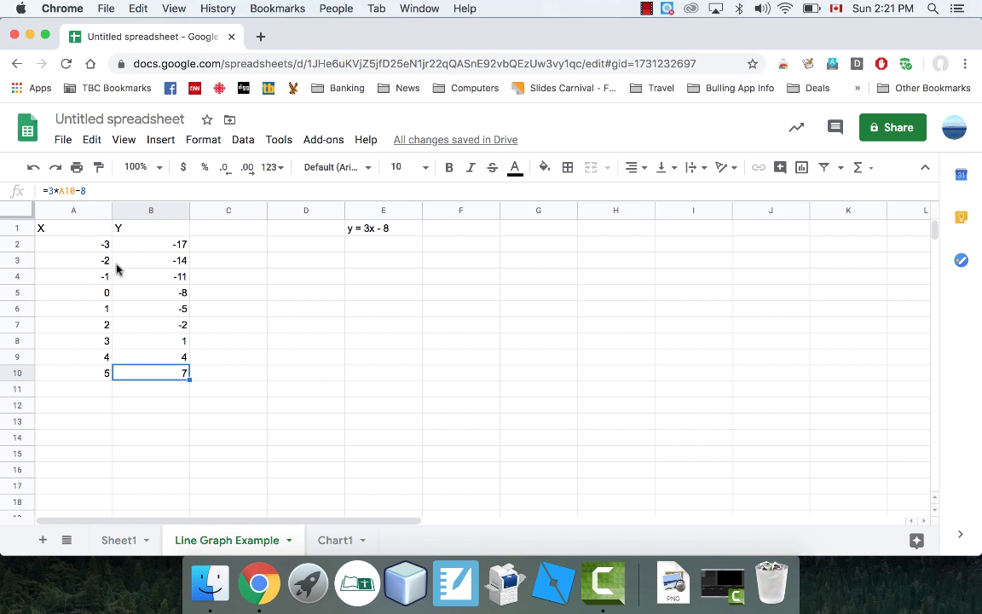
pyautogui.click(142, 246)
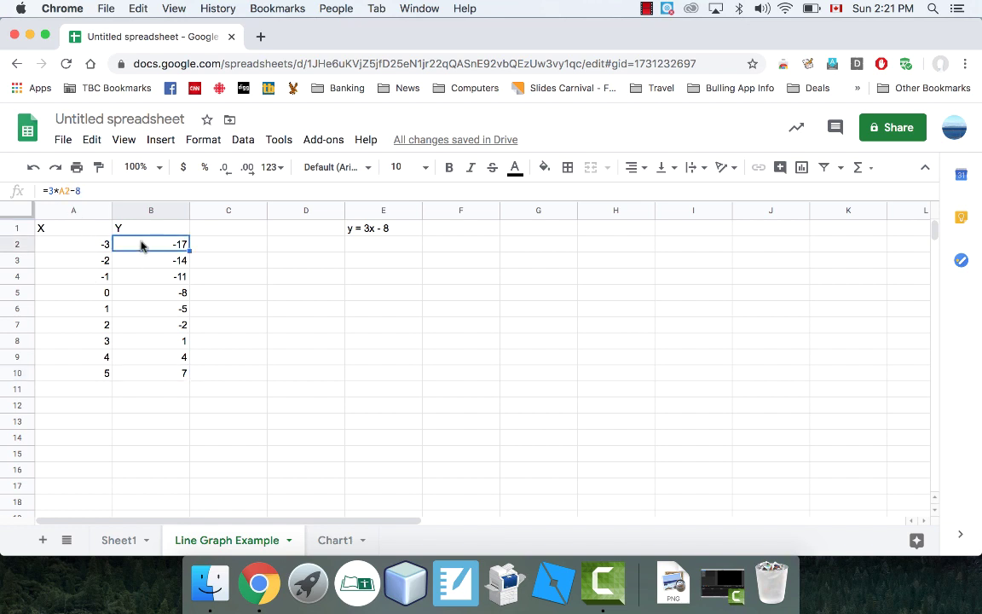
pyautogui.click(120, 404)
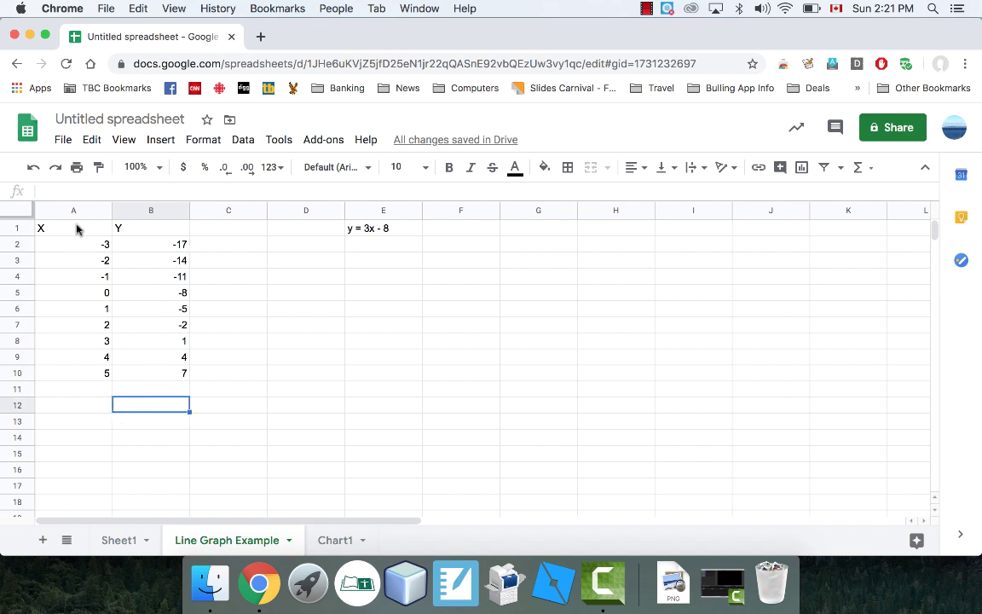
# - Insert a chart from the X and Y data in A1:B10
pyautogui.moveTo(76, 229); pyautogui.dragTo(152, 376)
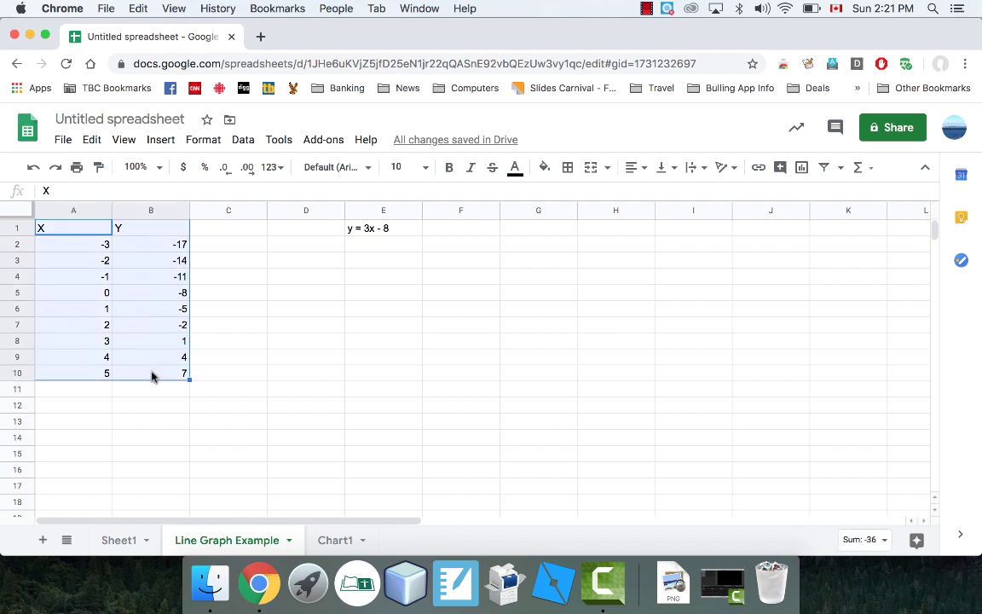
pyautogui.click(160, 142)
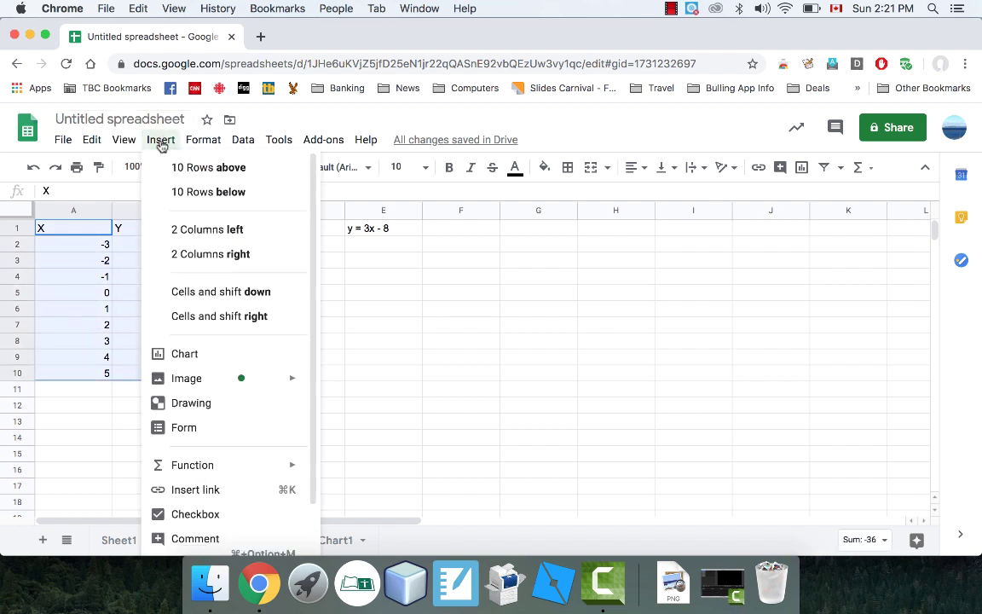
pyautogui.click(199, 353)
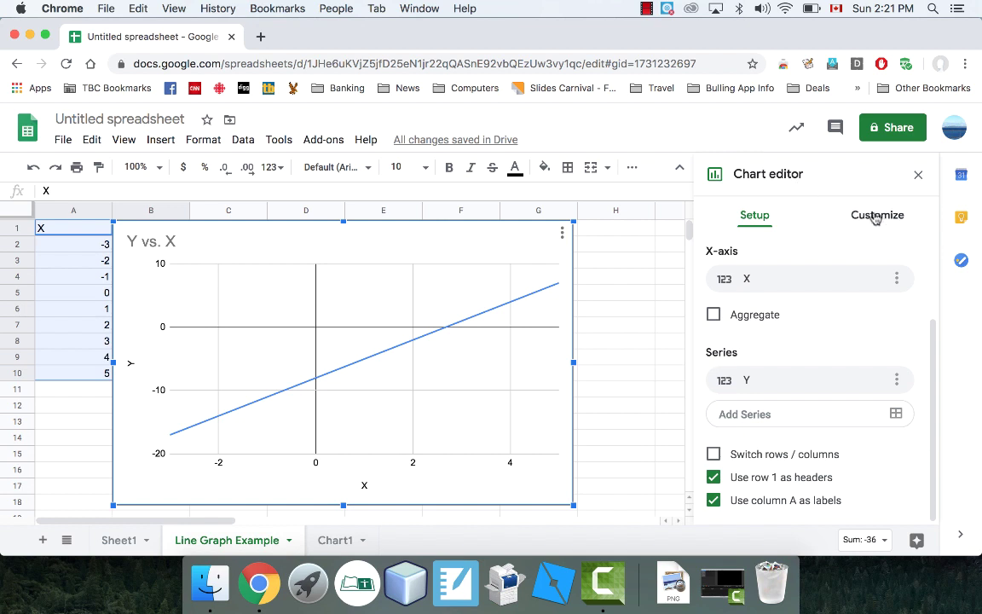
# - Try a scatter chart, then keep the chart type as Line chart
pyautogui.scroll(3, 778, 334)
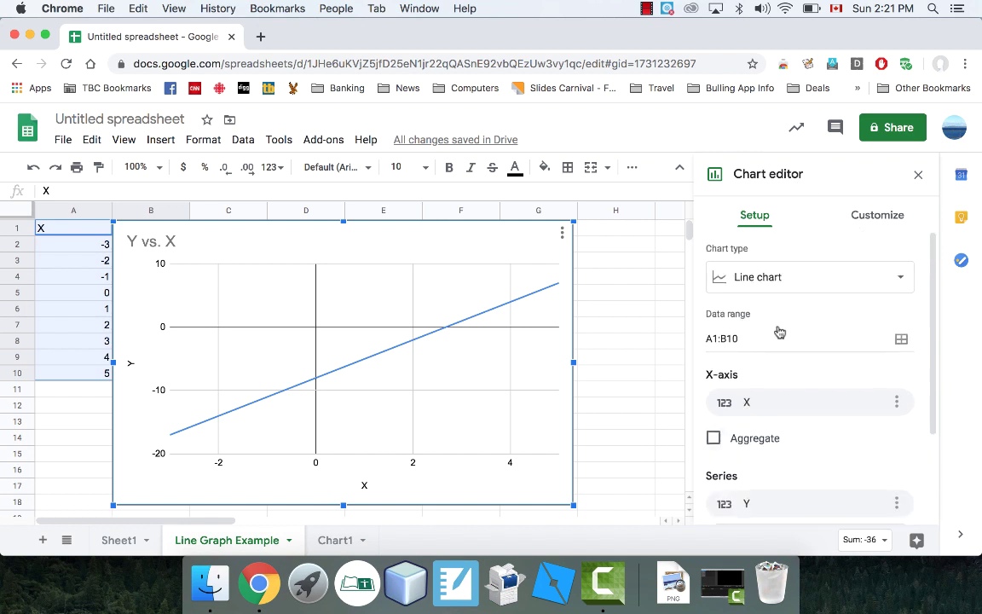
pyautogui.click(793, 282)
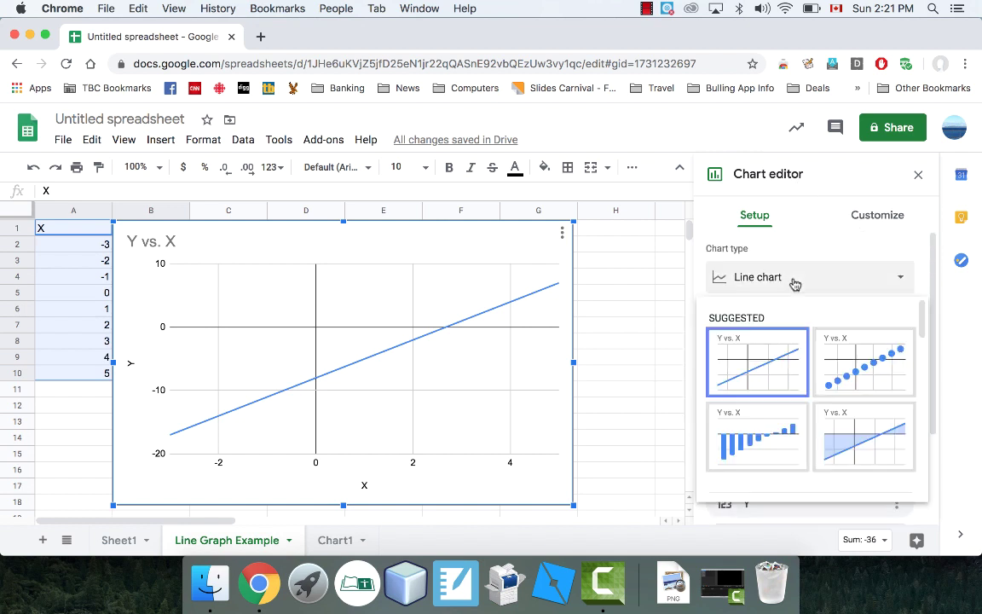
pyautogui.click(852, 375)
pyautogui.click(802, 277)
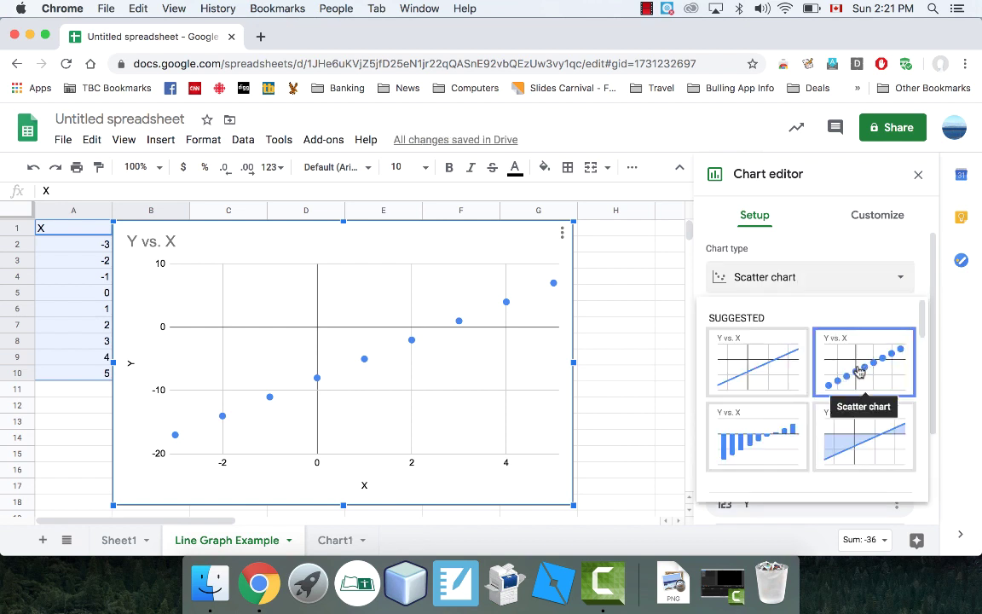
pyautogui.click(770, 365)
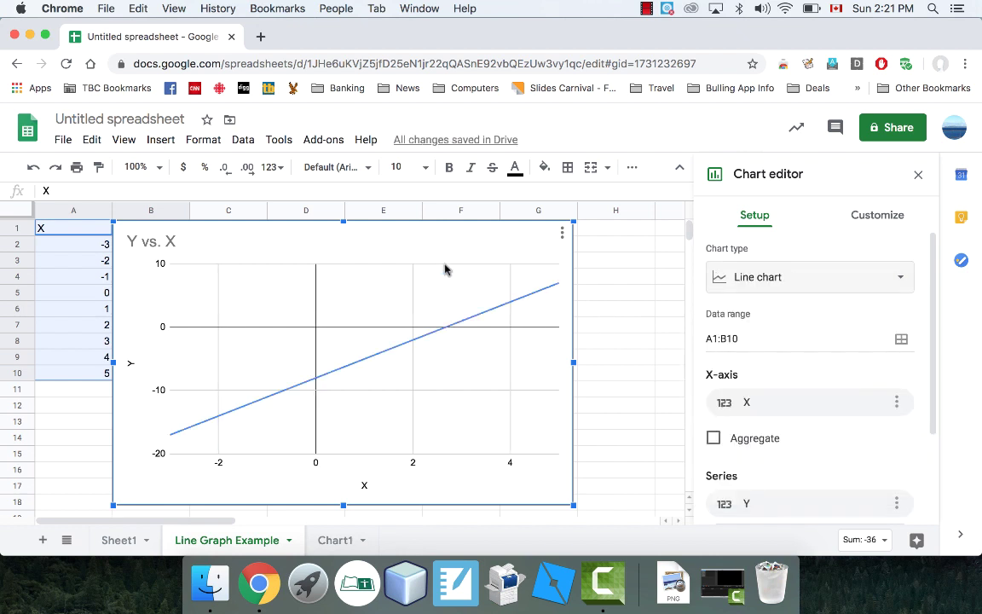
pyautogui.click(813, 288)
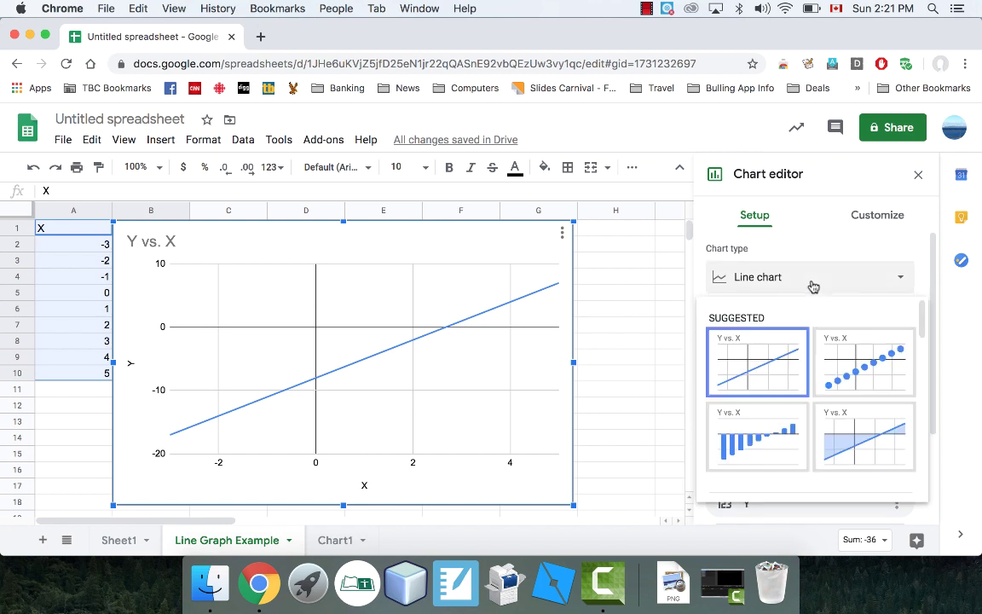
pyautogui.click(802, 274)
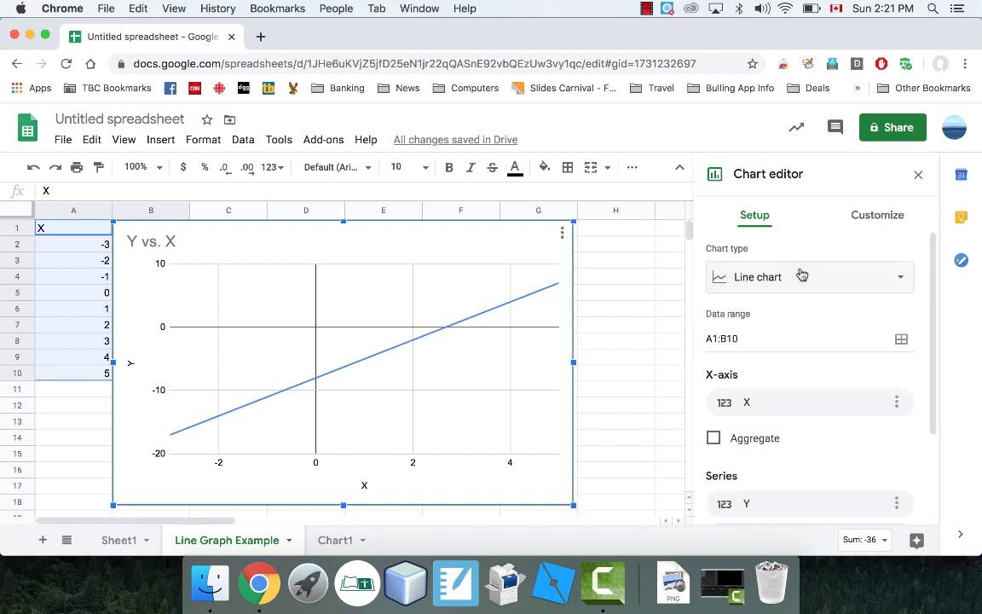
# - Retitle the line chart 'Graph of Y=3x-8' and move it beside the X/Y columns
pyautogui.click(149, 243)
pyautogui.click(217, 240)
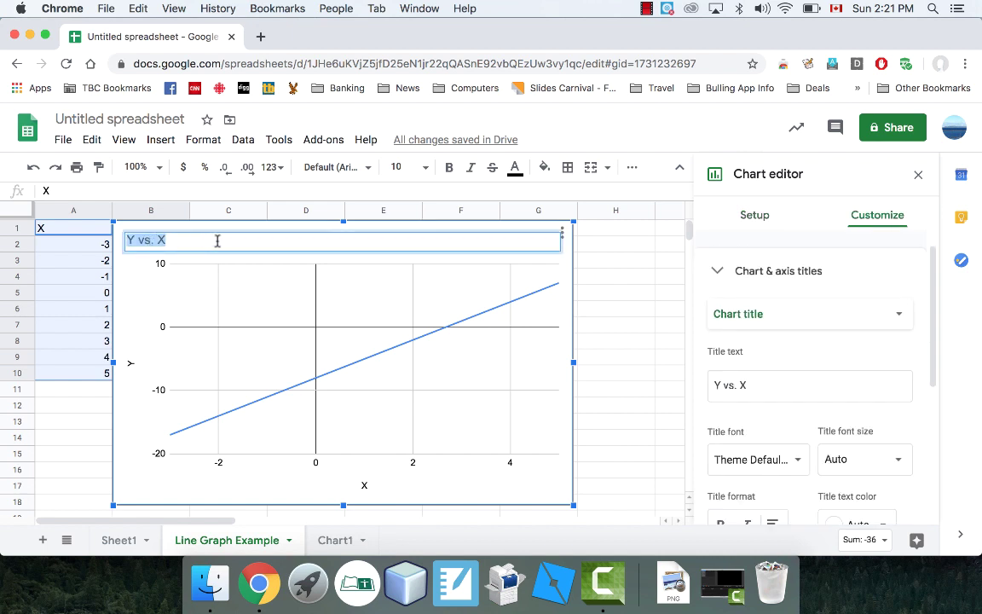
pyautogui.write('Graph of Y=3x-8')
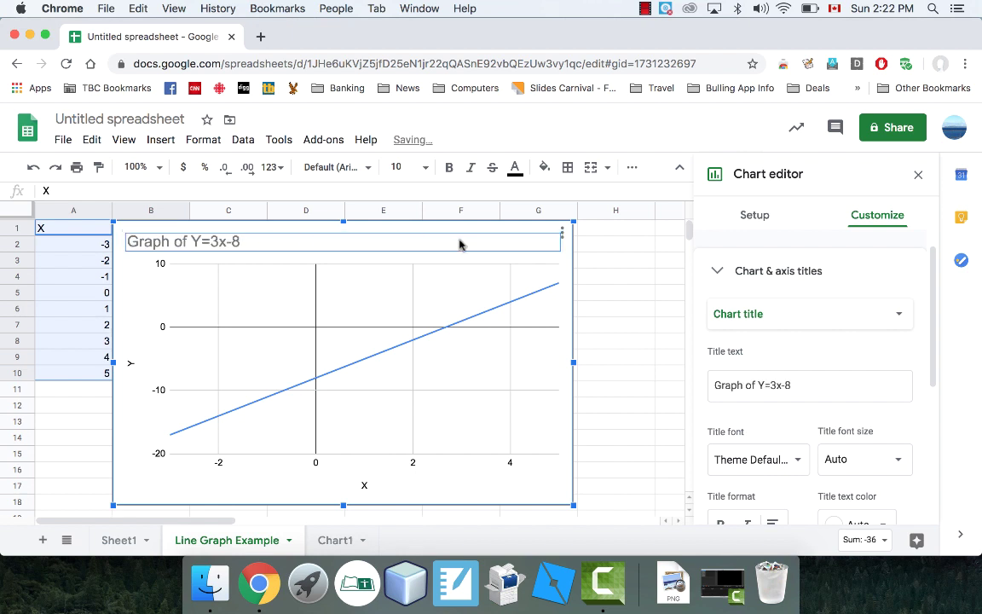
pyautogui.moveTo(458, 226); pyautogui.dragTo(571, 259)
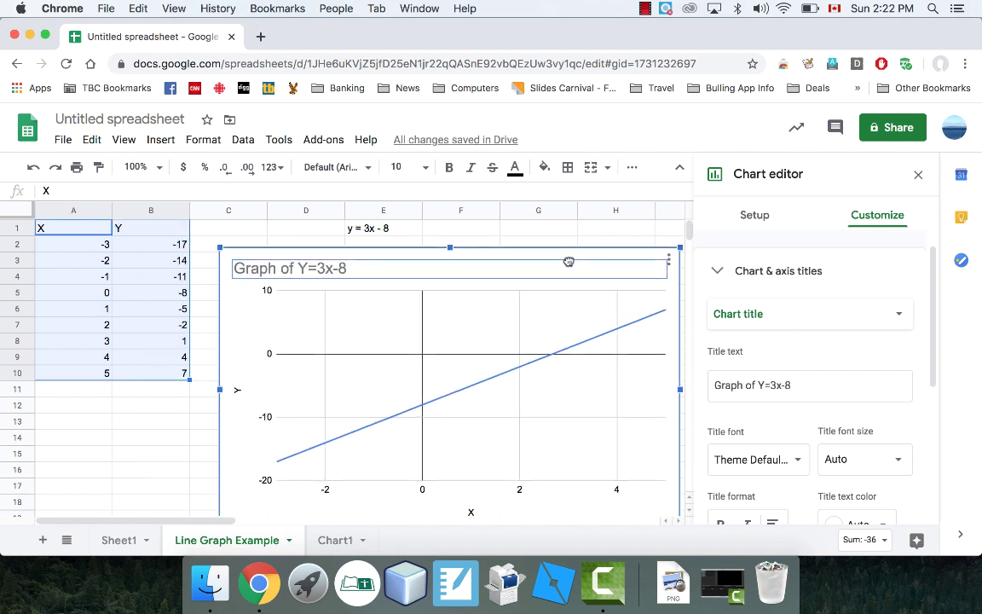
pyautogui.click(186, 437)
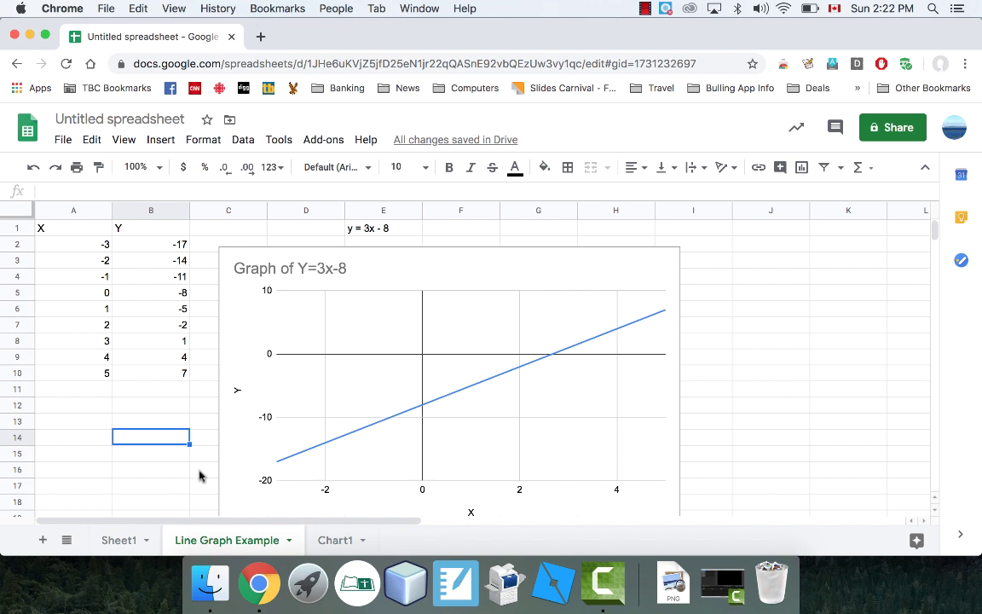
# - Add Sheet3 with the headings Year in A1 and Amount in B1
pyautogui.click(41, 541)
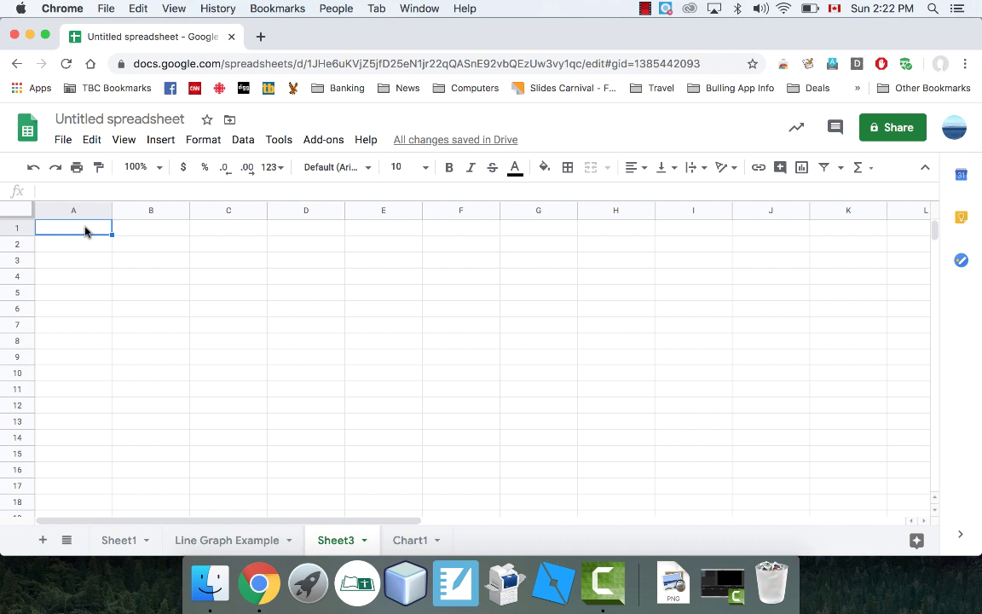
pyautogui.write('Am')
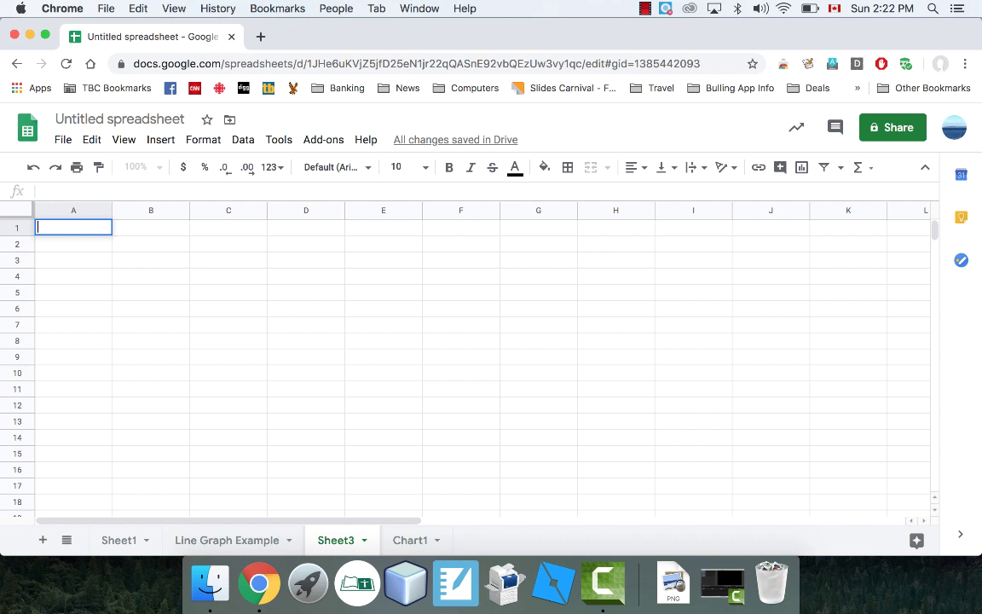
pyautogui.write('Yeah')
pyautogui.press('Return')
pyautogui.click(73, 228)
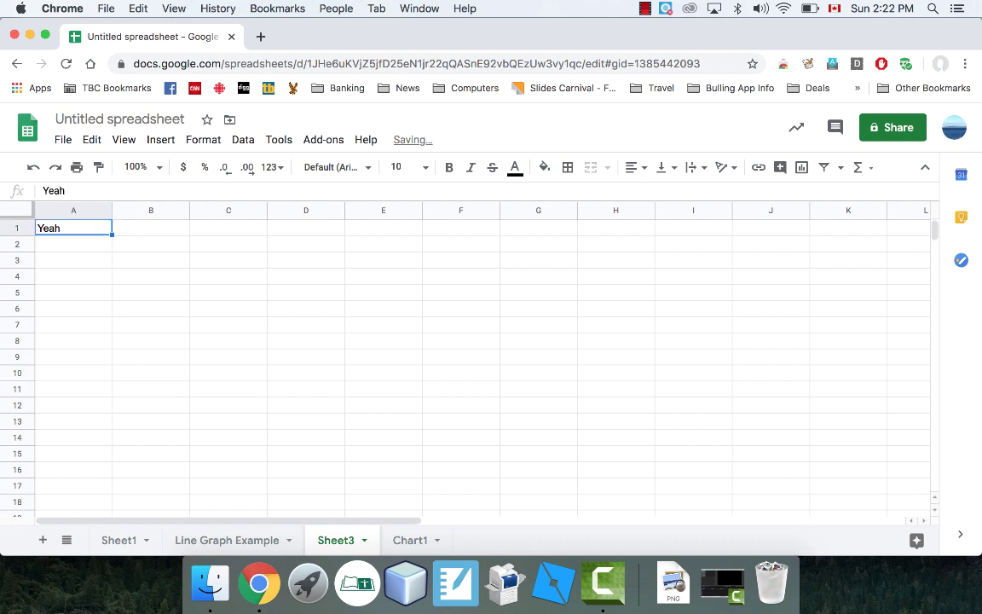
pyautogui.write('Year')
pyautogui.press('Return')
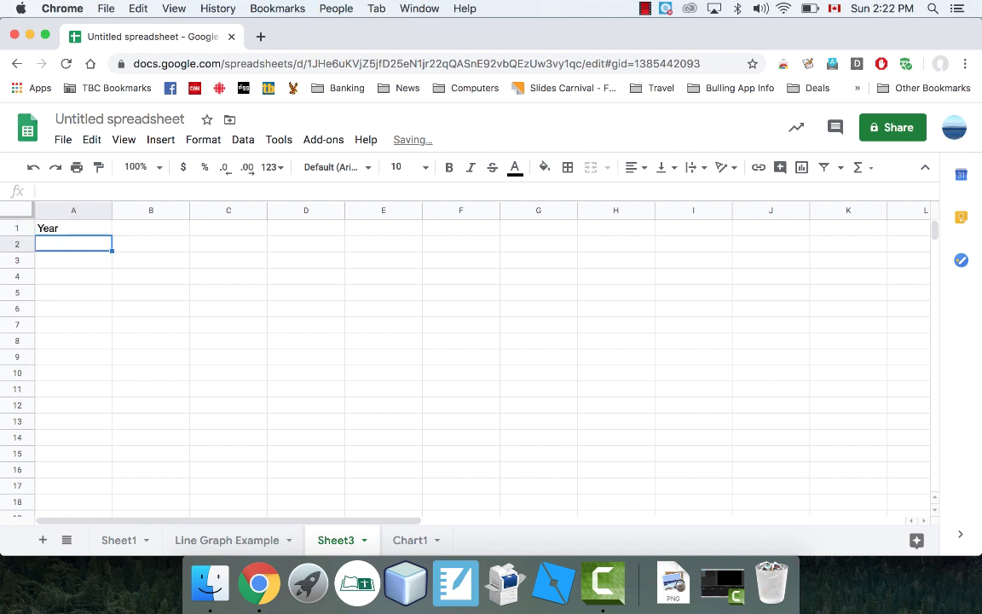
pyautogui.click(151, 227)
pyautogui.write('Amount')
pyautogui.press('Return')
# - Enter years 0 to 3 in A2:A5 and extend the series down to 15
pyautogui.click(74, 244)
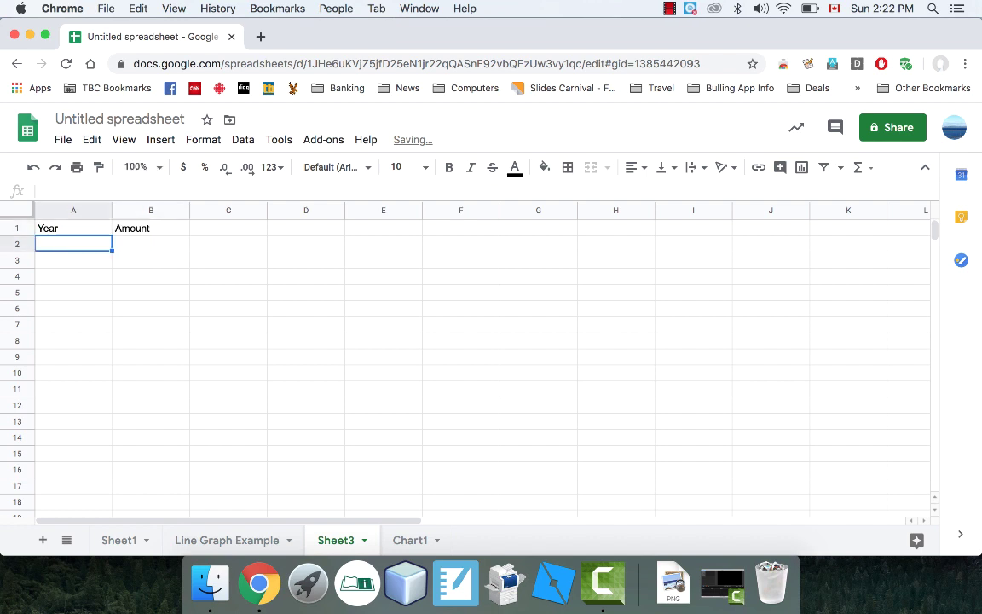
pyautogui.write('0')
pyautogui.press('Return')
pyautogui.write('1')
pyautogui.press('Return')
pyautogui.write('2')
pyautogui.press('Return')
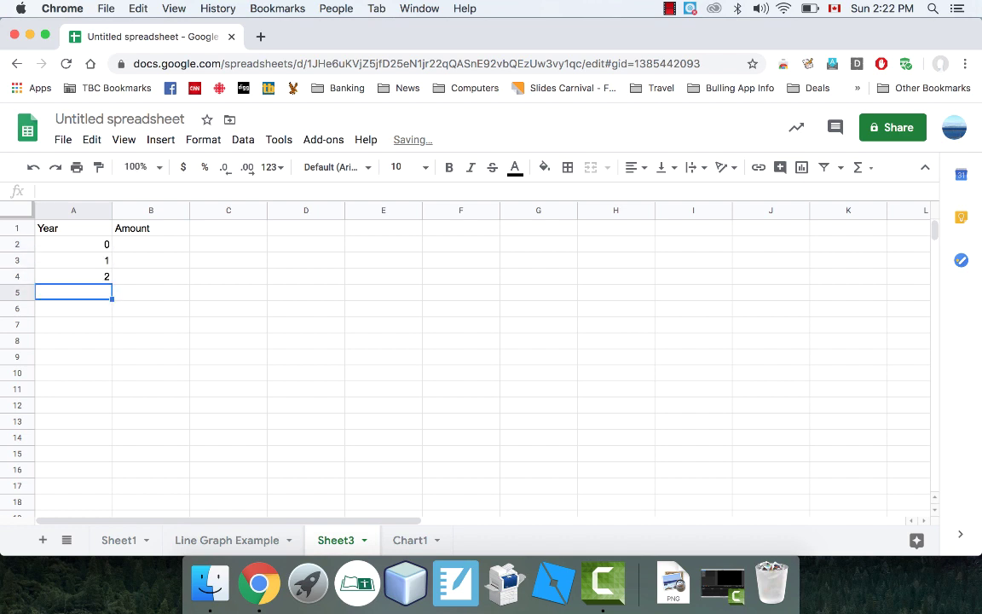
pyautogui.write('3')
pyautogui.press('Return')
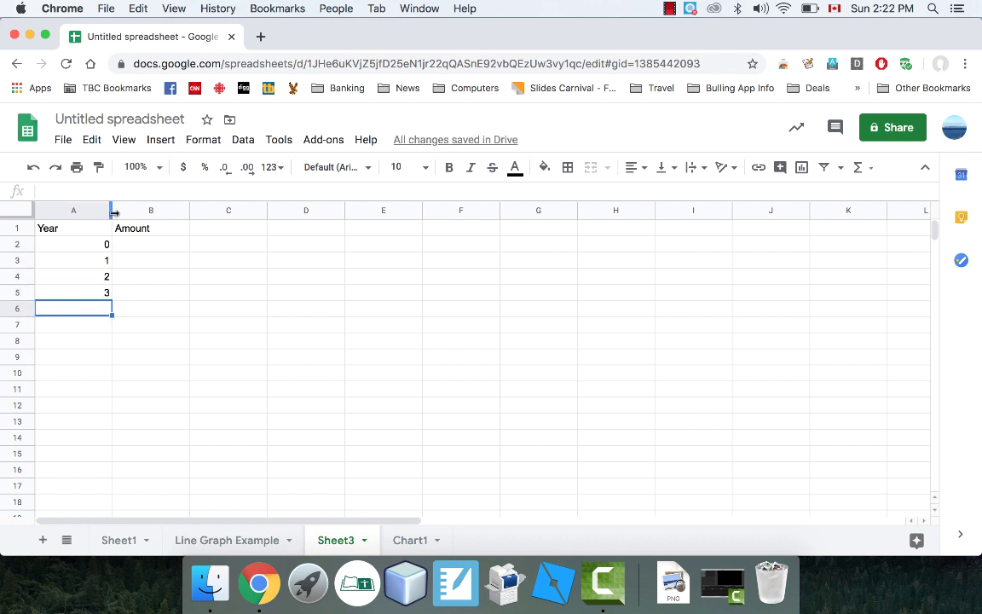
pyautogui.moveTo(90, 247); pyautogui.dragTo(109, 487)
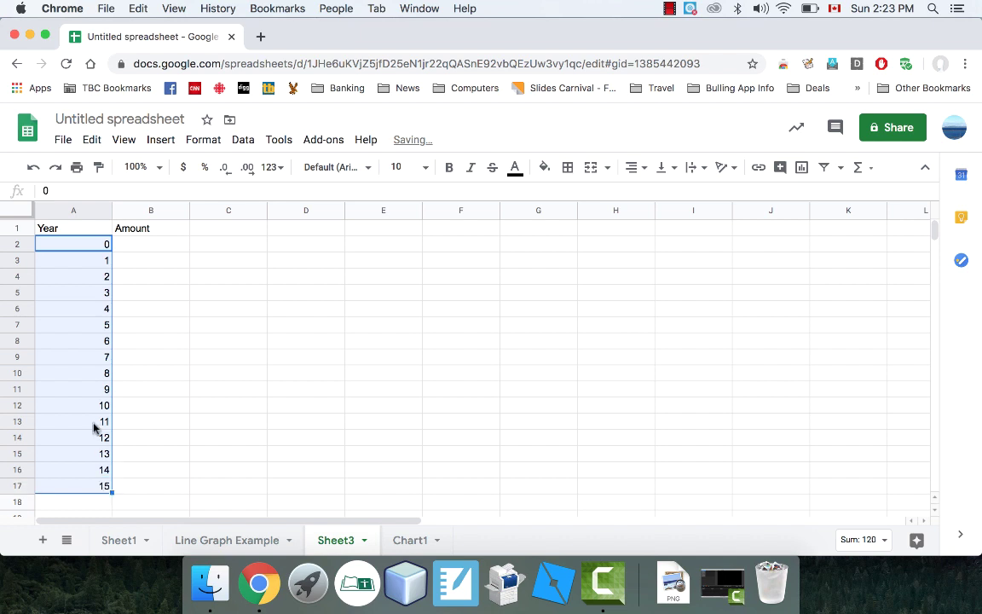
# - Enter the year-0 starting amount 5000 in B2
pyautogui.click(125, 256)
pyautogui.click(124, 247)
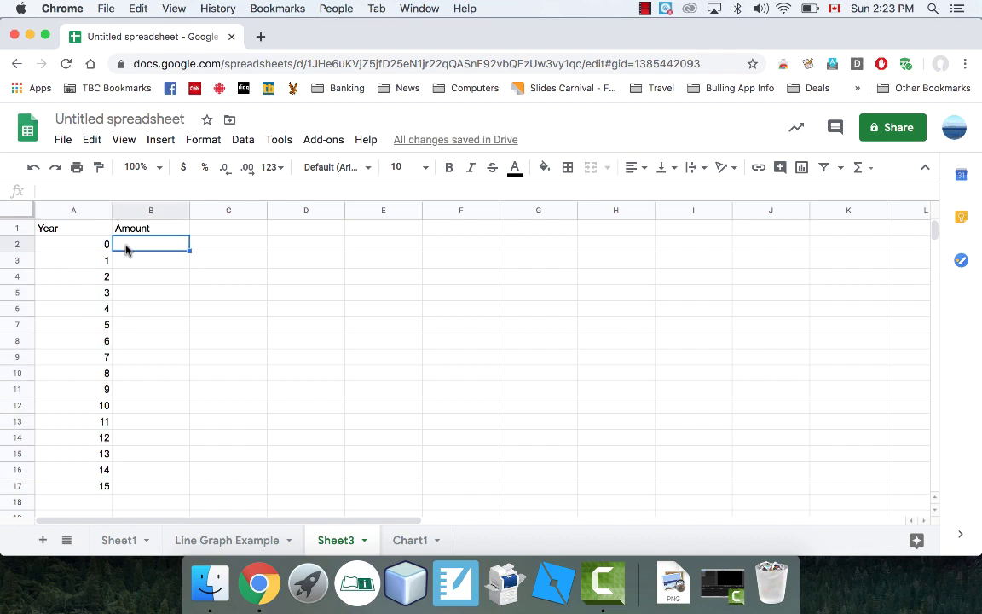
pyautogui.write('5000')
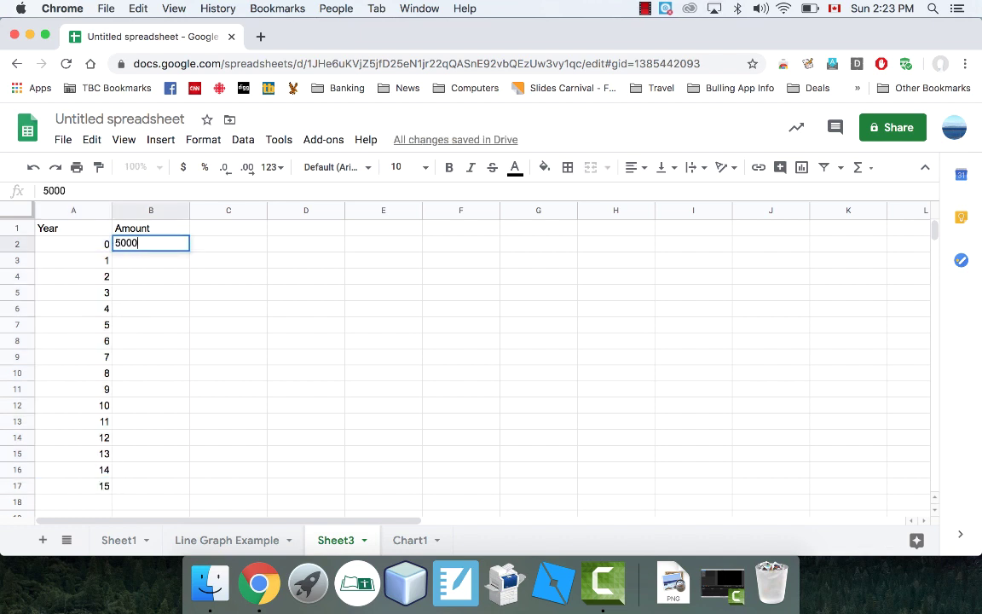
pyautogui.press('Return')
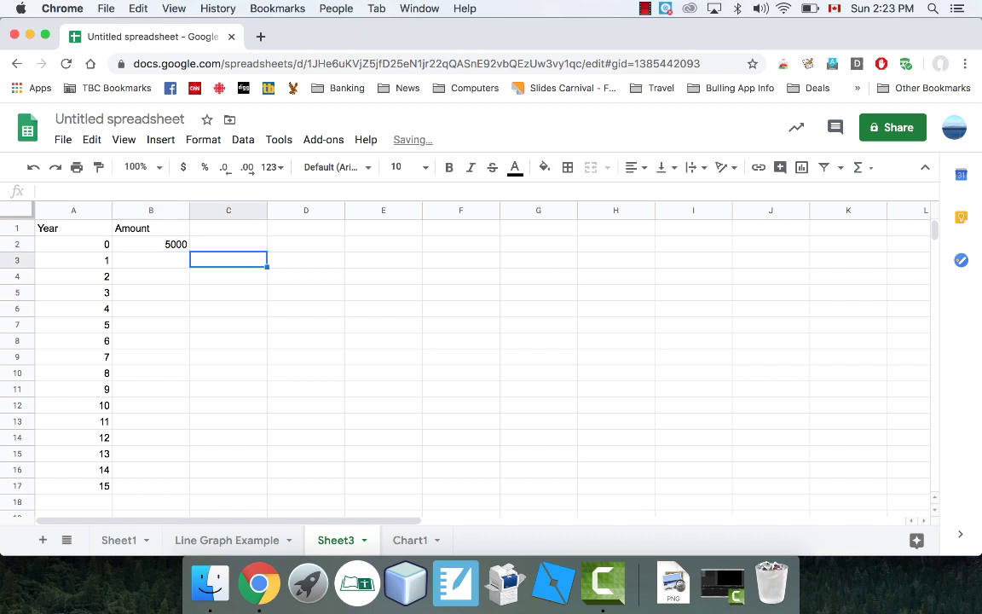
pyautogui.click(125, 245)
pyautogui.press('Down')
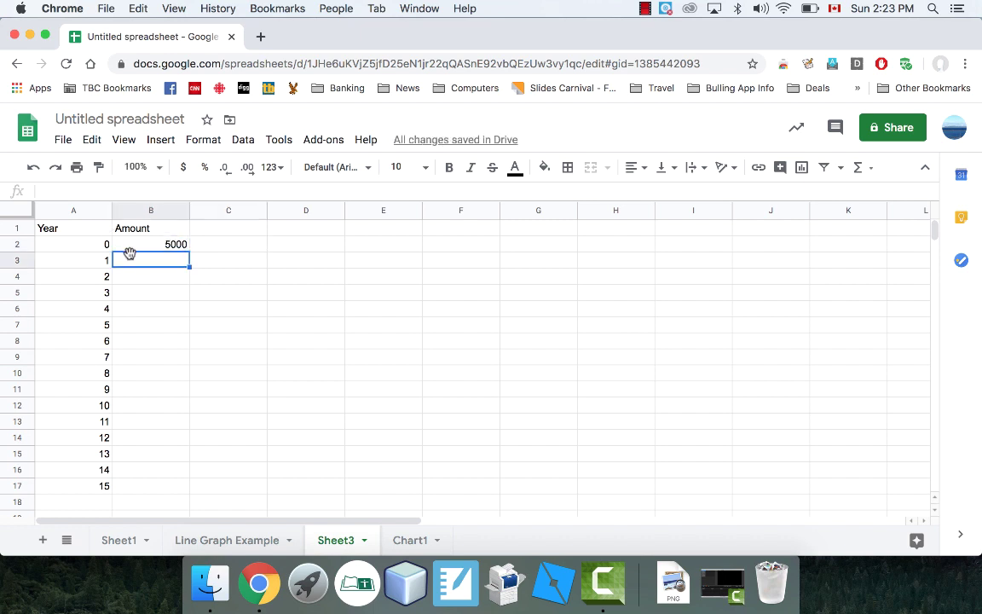
# - Type the note 'Stock Market on average goes up 8% per year' in D2
pyautogui.click(313, 249)
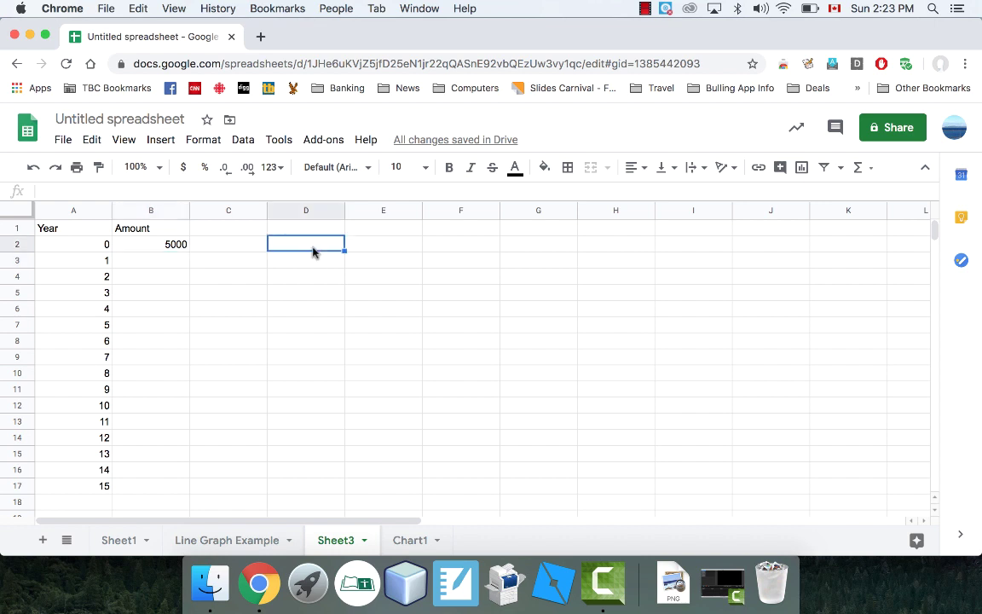
pyautogui.write('Sto')
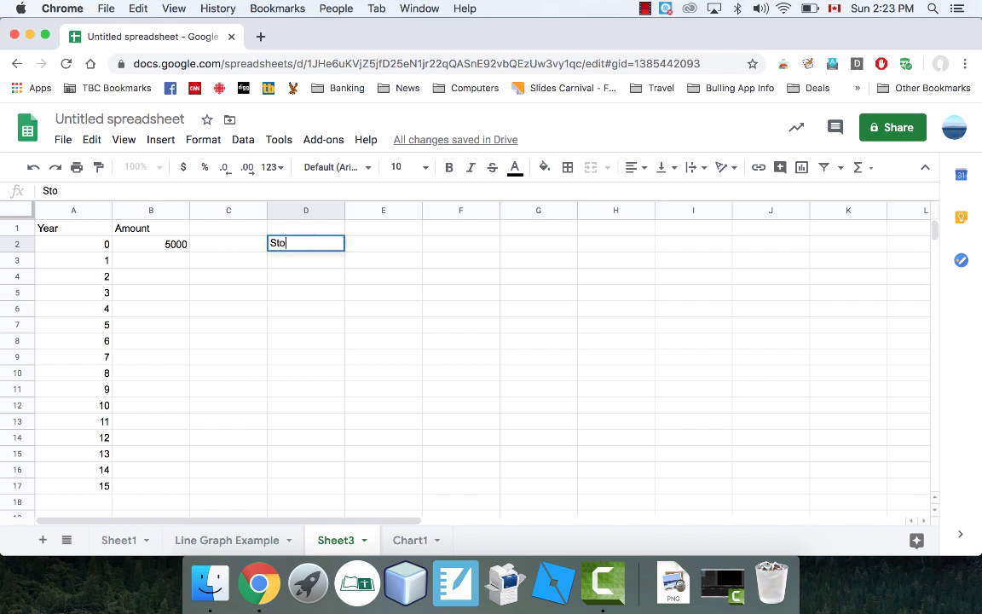
pyautogui.write('ck Market')
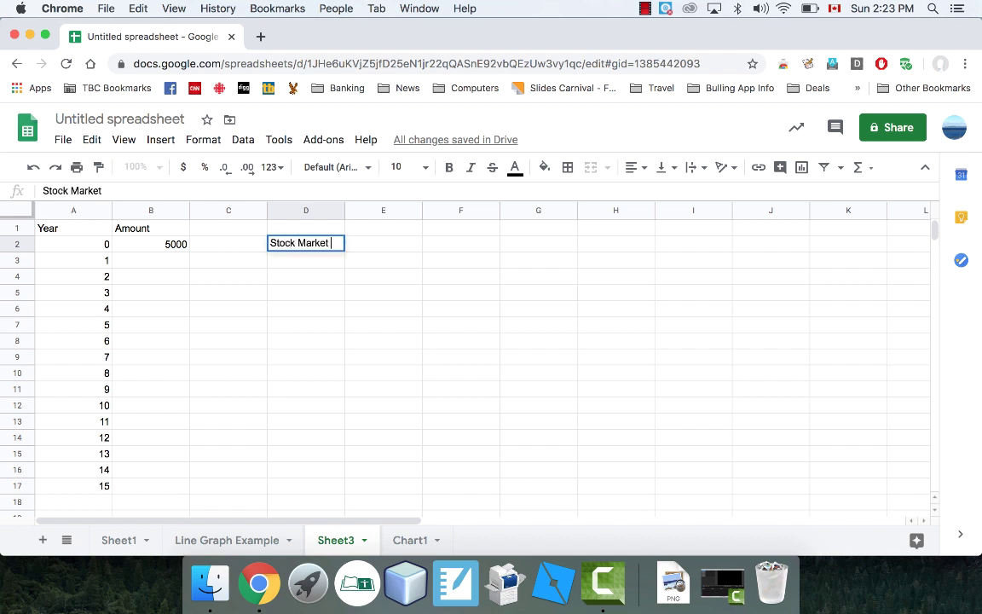
pyautogui.write('on average goes up 8% per')
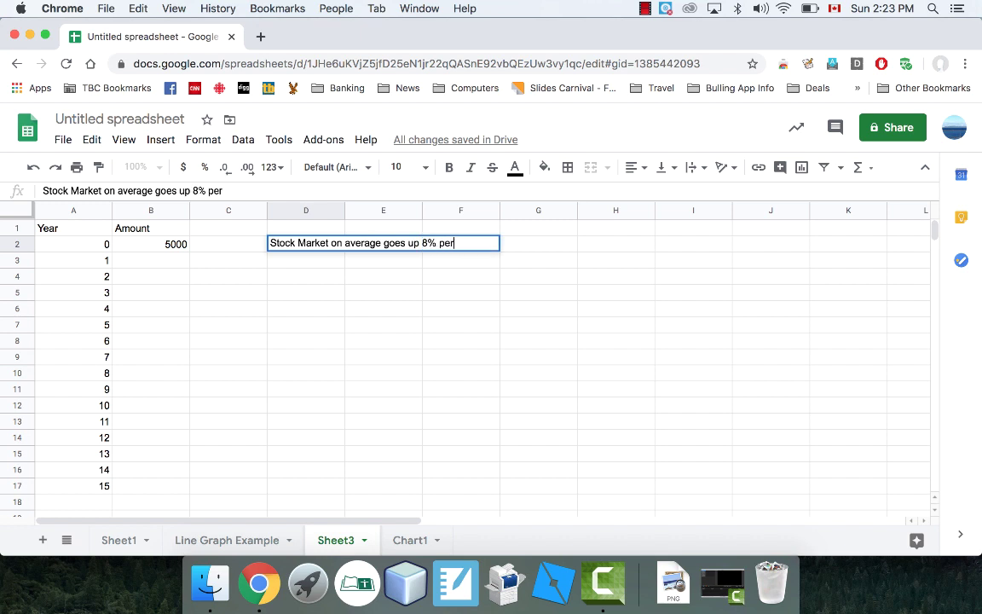
pyautogui.write(' year')
pyautogui.press('Return')
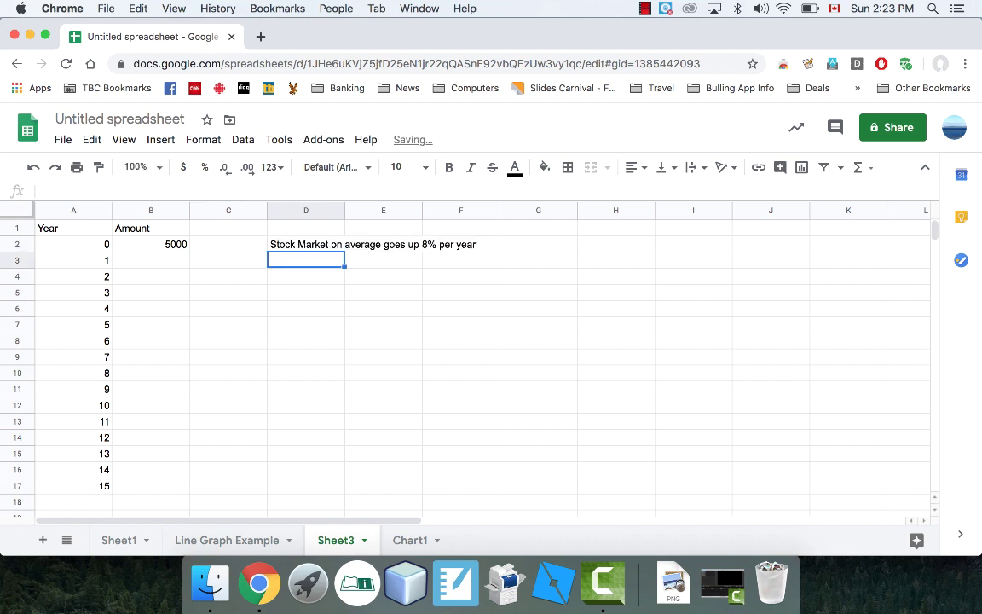
# - Confirm the note is stored in D2, not E2 or F2, then return to B2
pyautogui.click(306, 243)
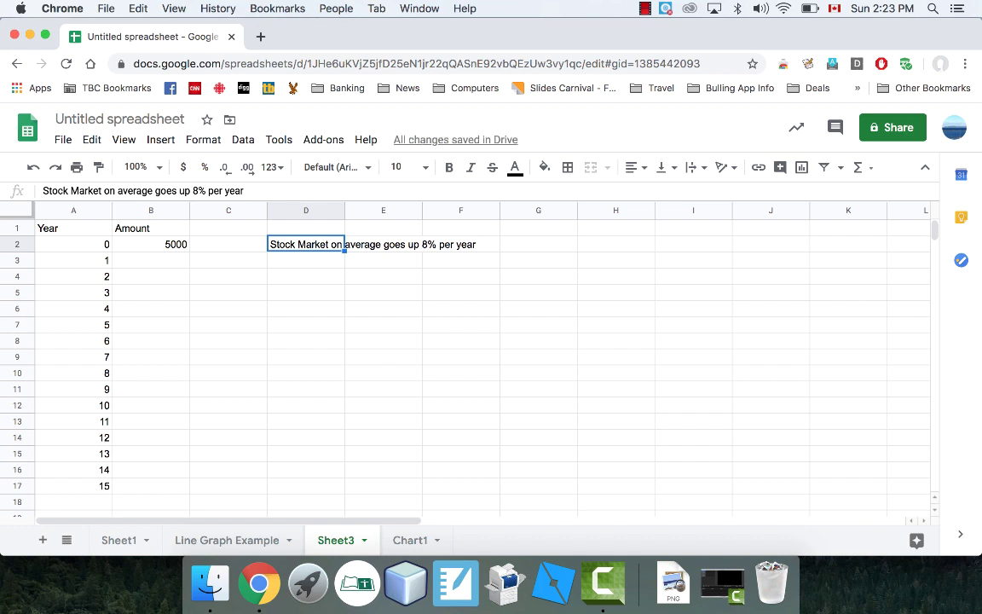
pyautogui.click(383, 243)
pyautogui.click(307, 244)
pyautogui.click(306, 260)
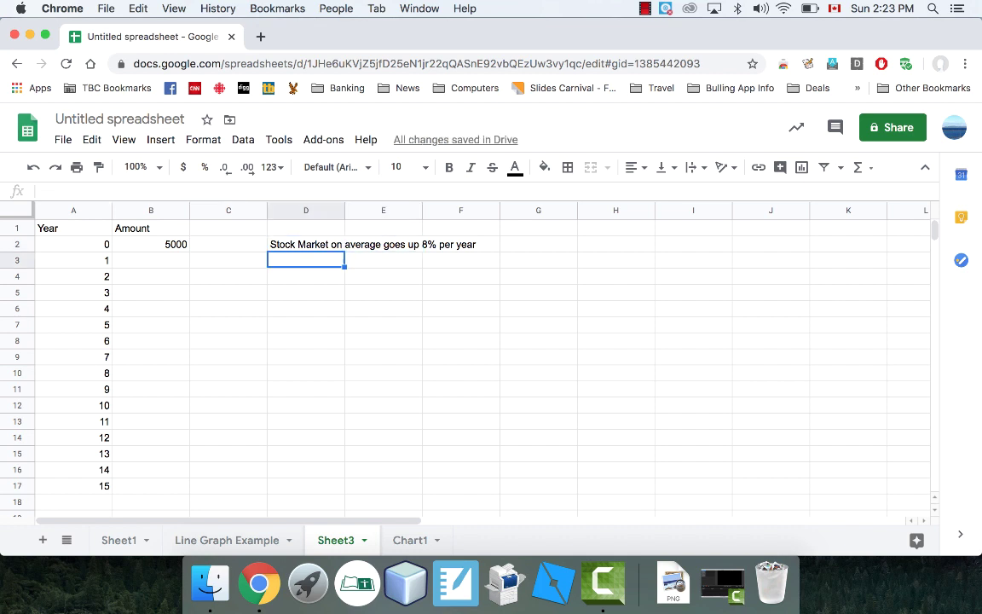
pyautogui.click(306, 244)
pyautogui.click(384, 244)
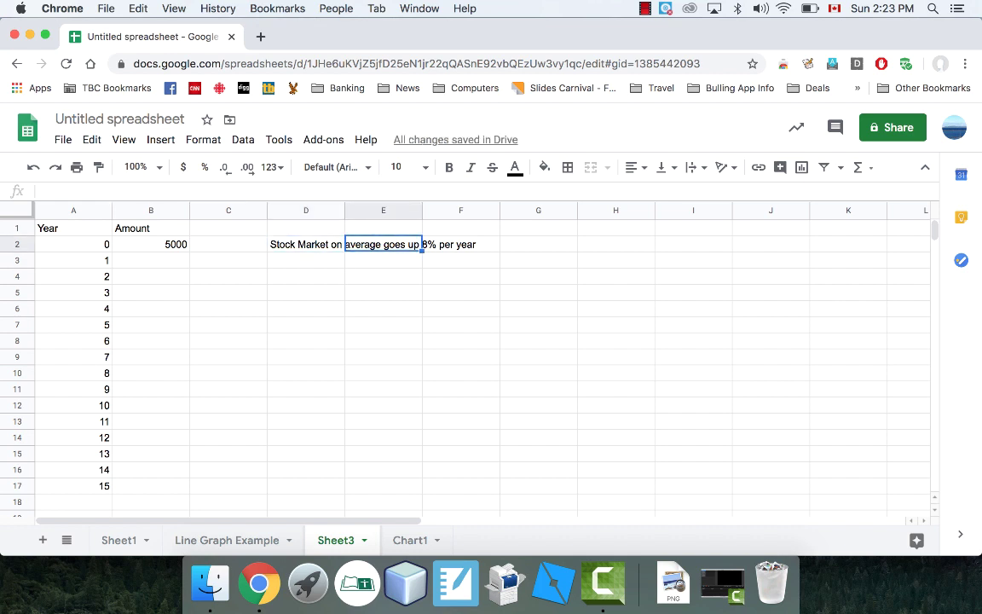
pyautogui.click(460, 244)
pyautogui.click(384, 244)
pyautogui.click(306, 244)
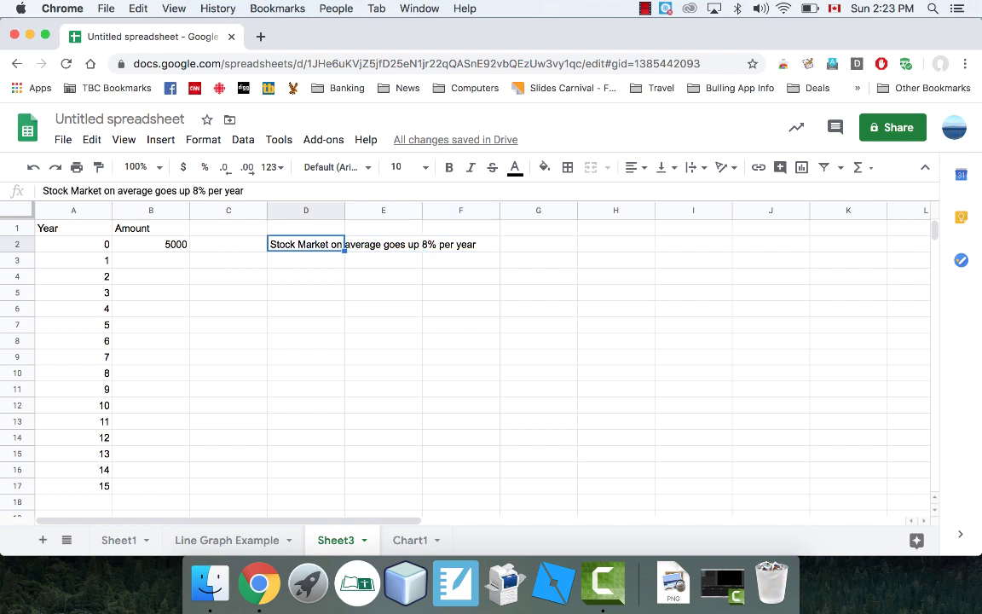
pyautogui.click(228, 243)
pyautogui.click(306, 244)
pyautogui.click(306, 260)
pyautogui.click(306, 244)
pyautogui.click(229, 243)
pyautogui.click(151, 244)
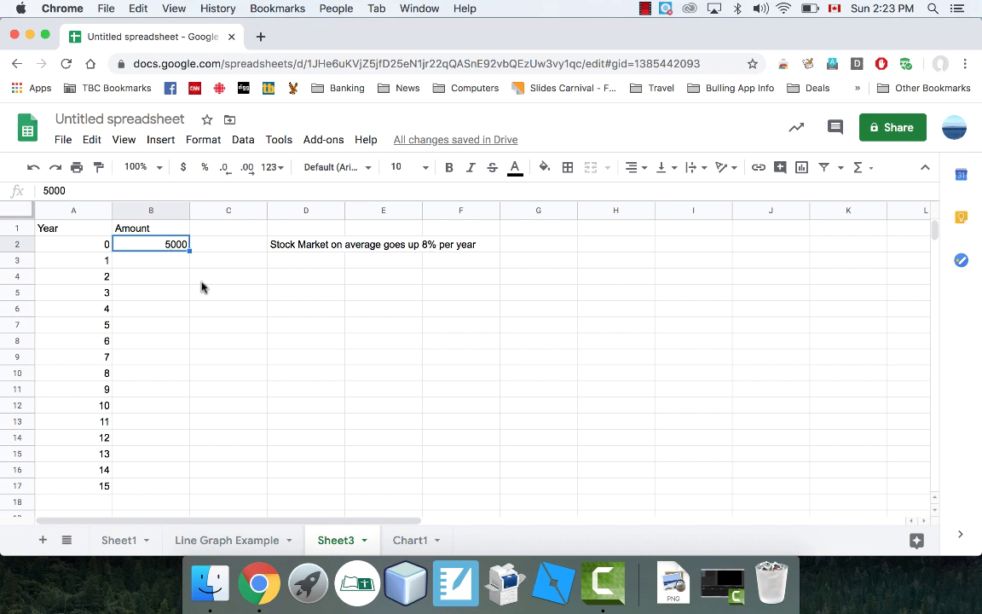
# - Enter the 8% growth formula =B2*1.08 for year 1 in B3
pyautogui.click(167, 262)
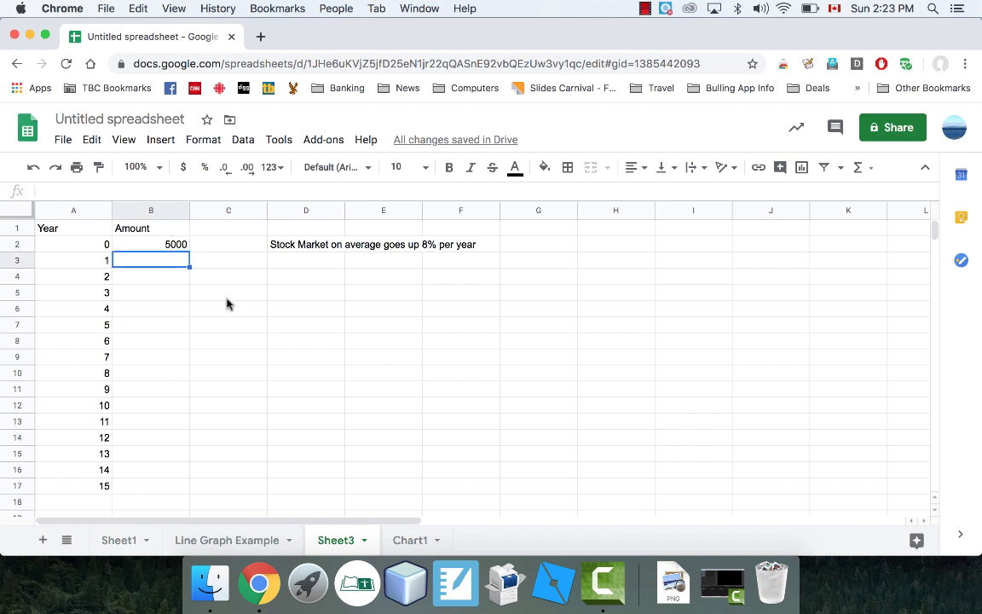
pyautogui.write('=')
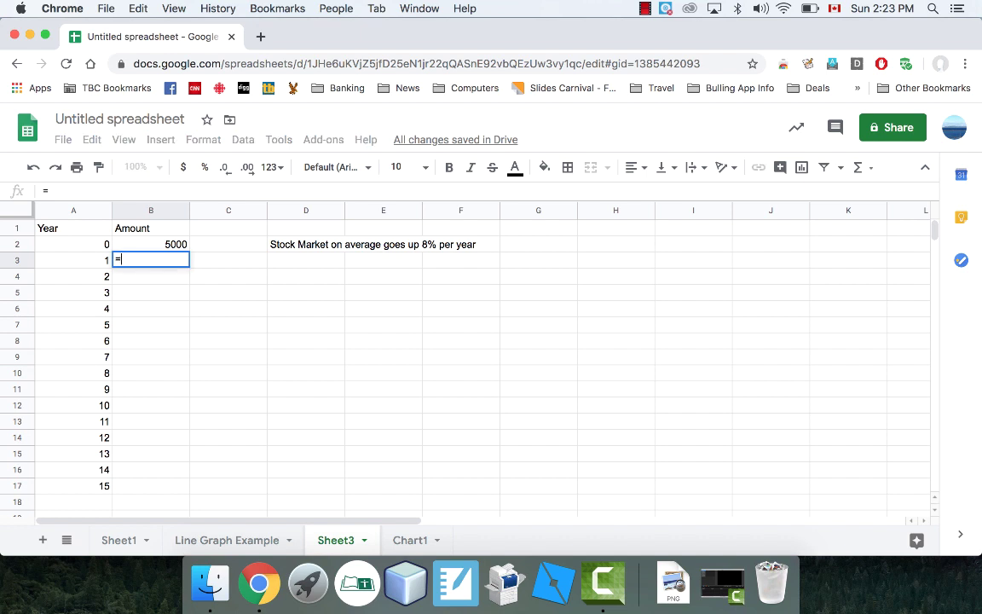
pyautogui.write('B2')
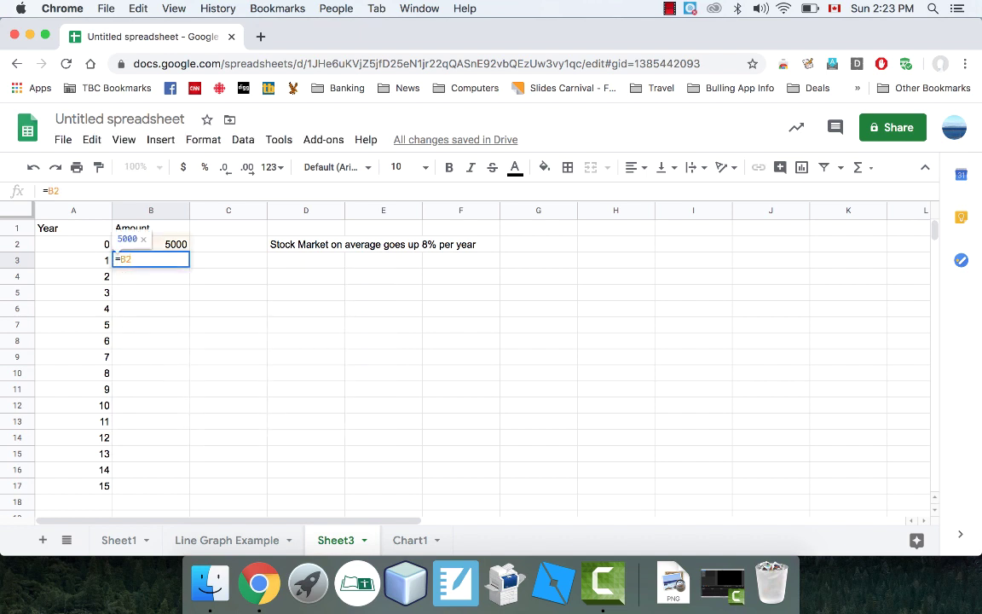
pyautogui.write('*1.08')
pyautogui.press('Return')
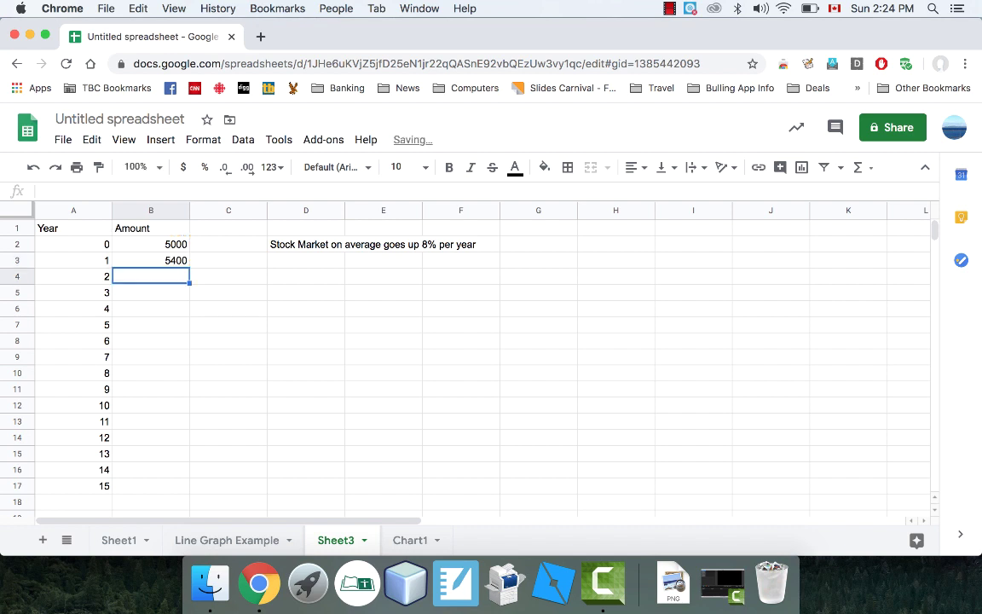
pyautogui.click(171, 258)
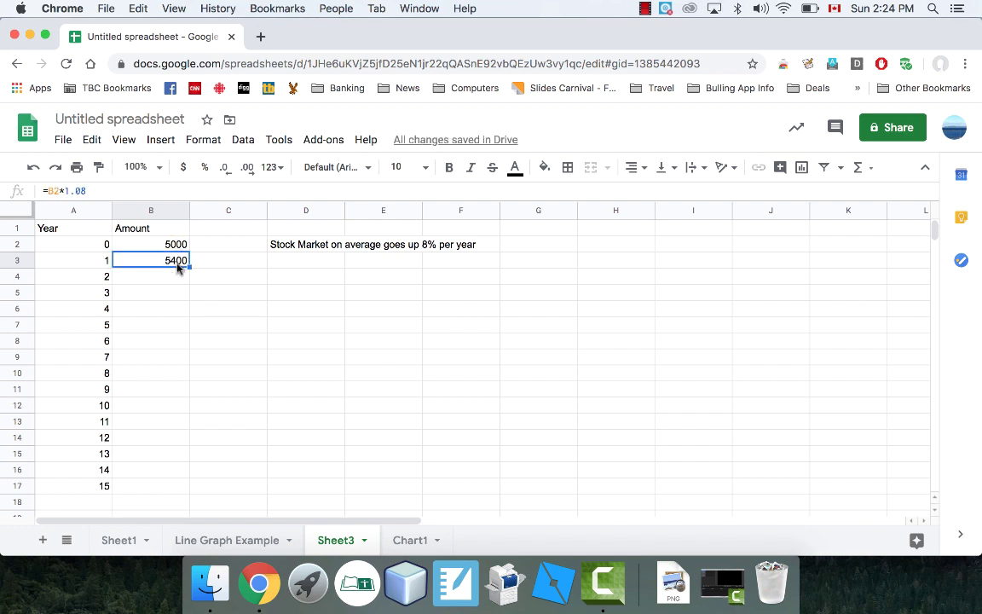
# - Enter =B3*1.08 in B4 and fill it down to B17 for year 15
pyautogui.click(170, 276)
pyautogui.write('=')
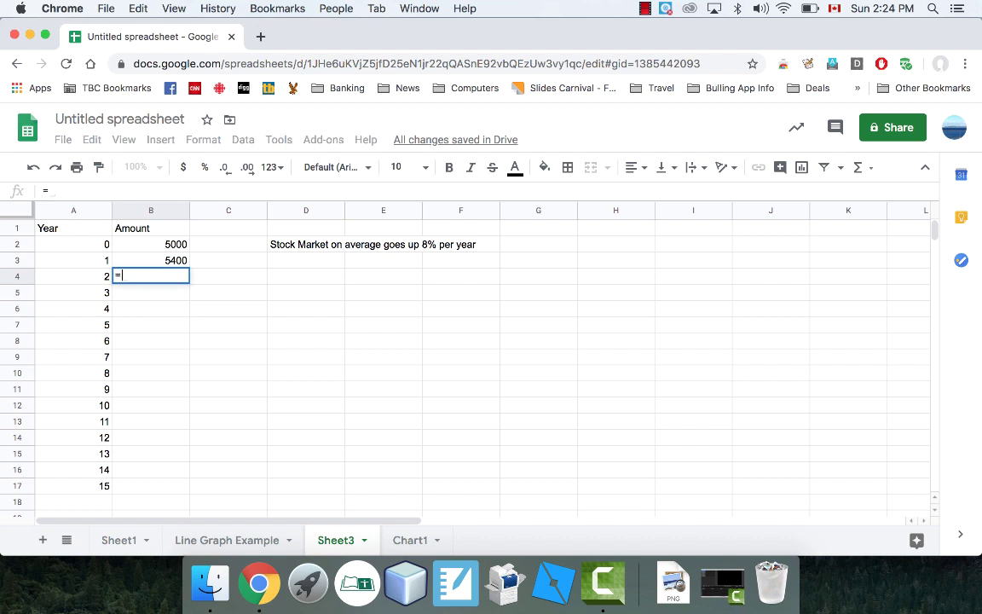
pyautogui.write('B3')
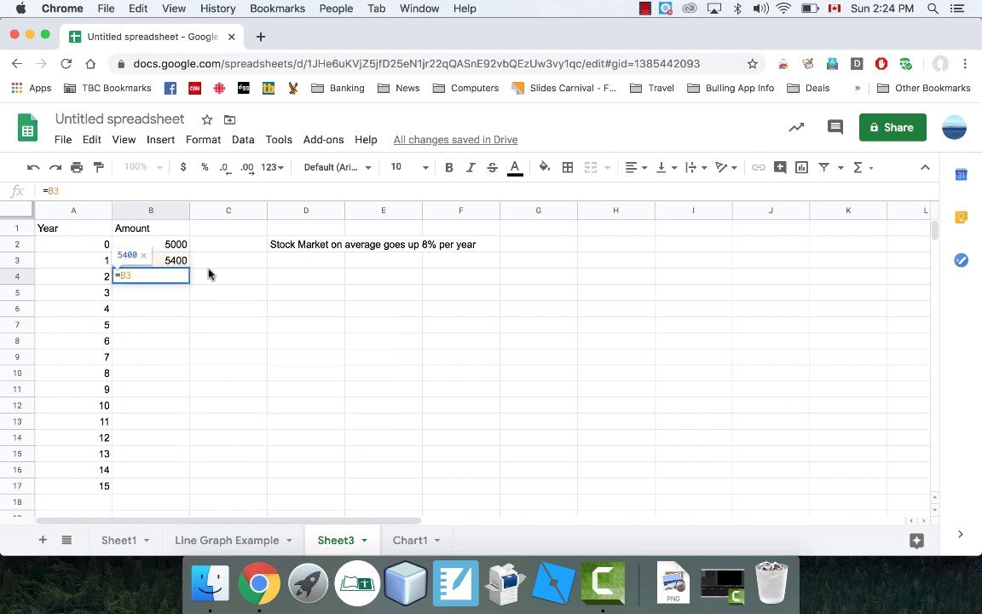
pyautogui.write('*1.08')
pyautogui.press('Return')
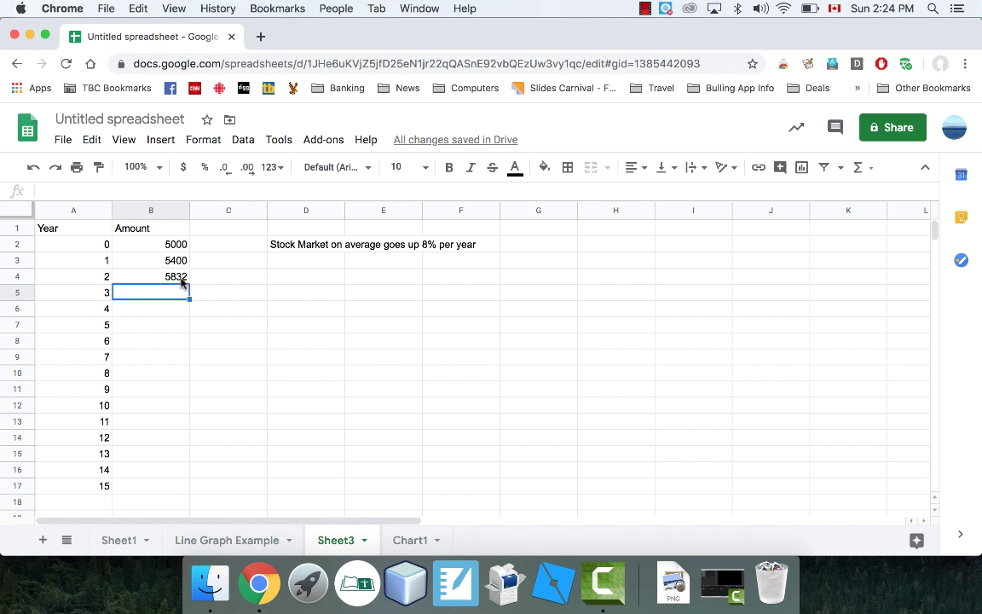
pyautogui.click(181, 281)
pyautogui.moveTo(189, 284); pyautogui.dragTo(187, 487)
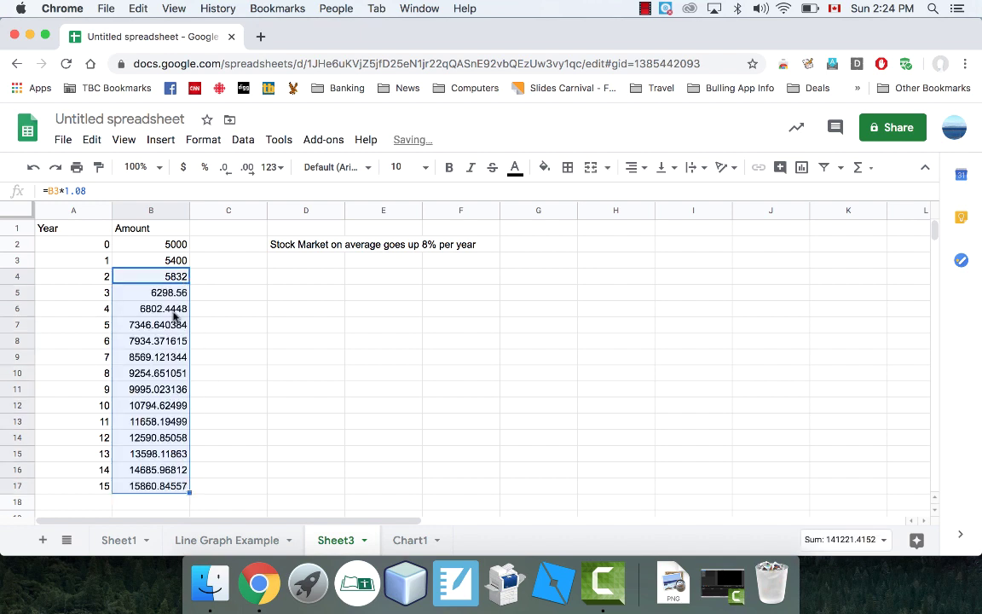
# - Check the copied formulas for years 3–6, then select the amounts B2:B17
pyautogui.click(174, 293)
pyautogui.click(171, 313)
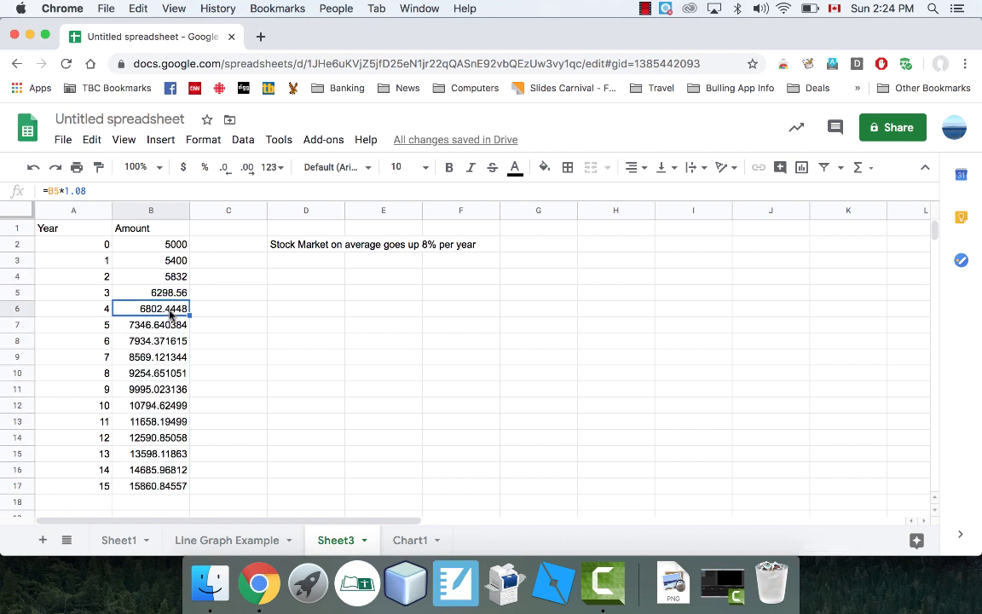
pyautogui.click(169, 329)
pyautogui.click(164, 345)
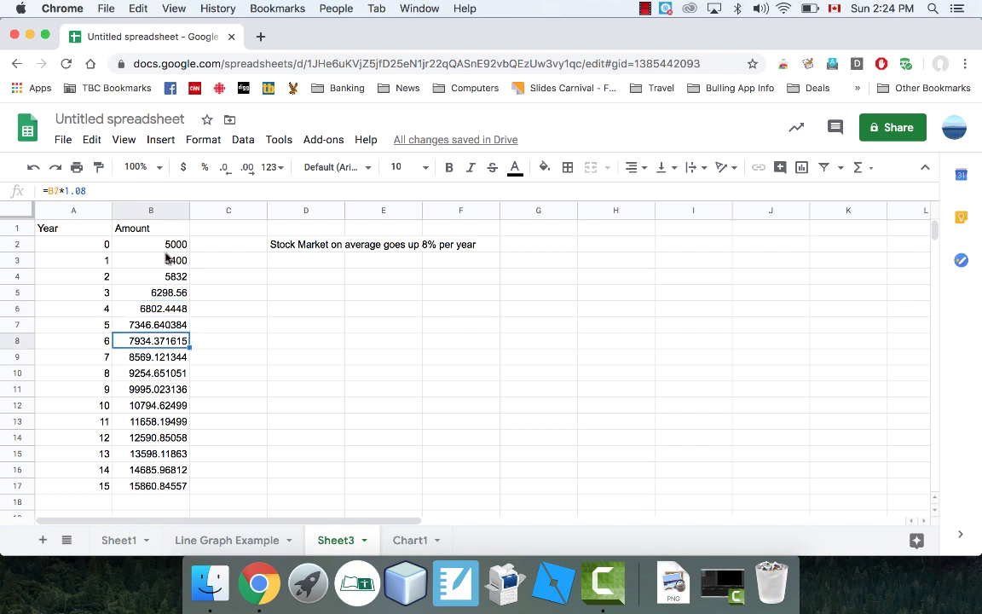
pyautogui.moveTo(169, 248); pyautogui.dragTo(154, 487)
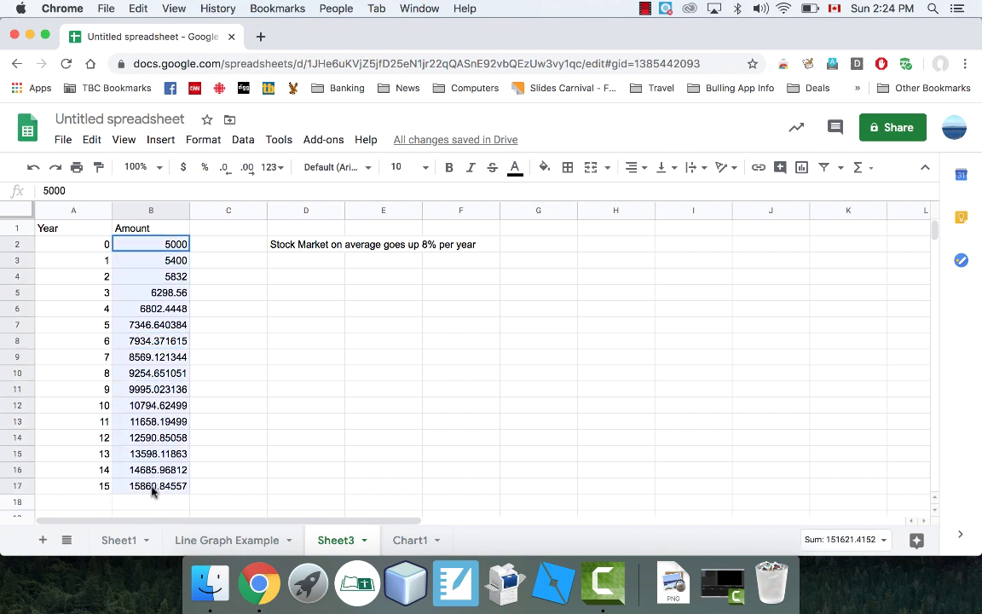
# - Format B2:B17 as dollar currency and check the amounts in B2–B4
pyautogui.click(183, 168)
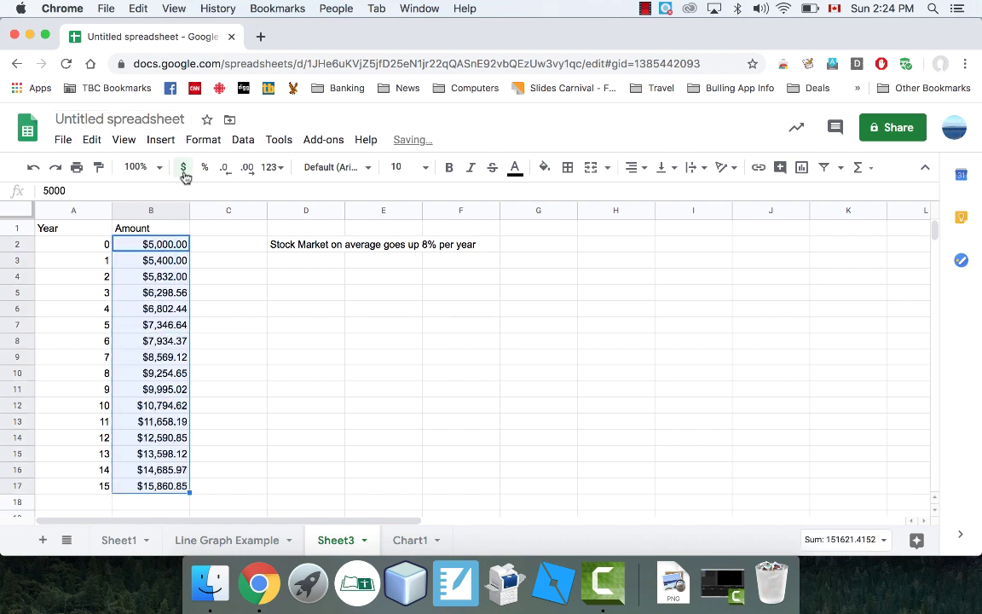
pyautogui.click(234, 372)
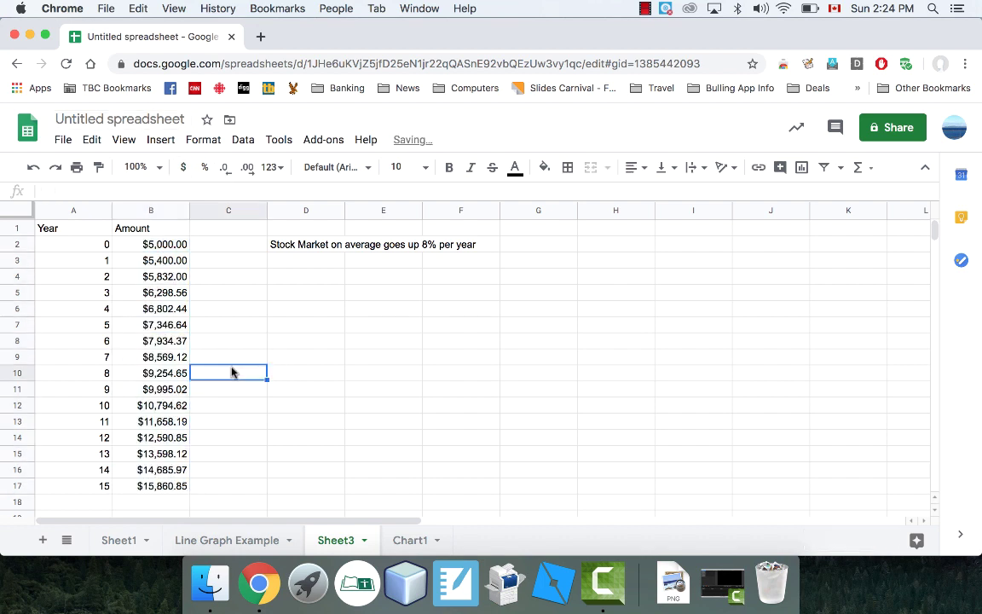
pyautogui.click(165, 271)
pyautogui.click(165, 245)
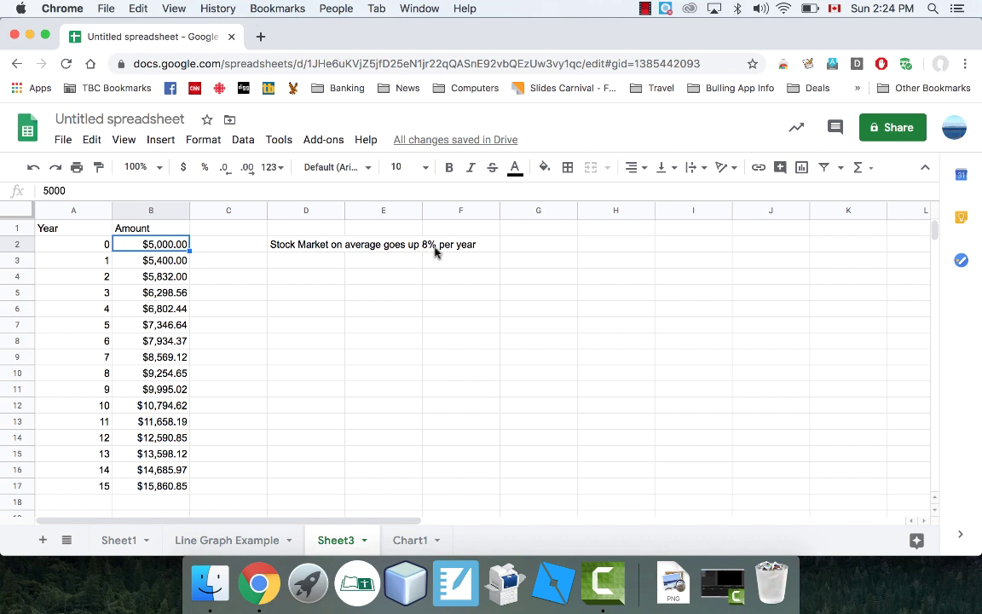
pyautogui.click(166, 265)
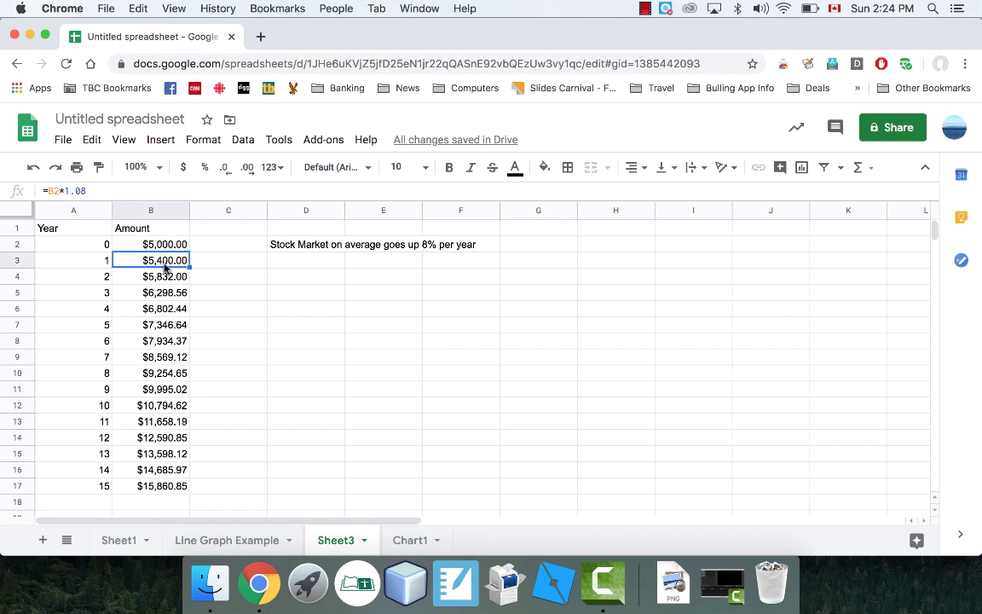
# - Check the year 4, 9, 12 and 15 formulas, then select the table A1:B17
pyautogui.click(163, 312)
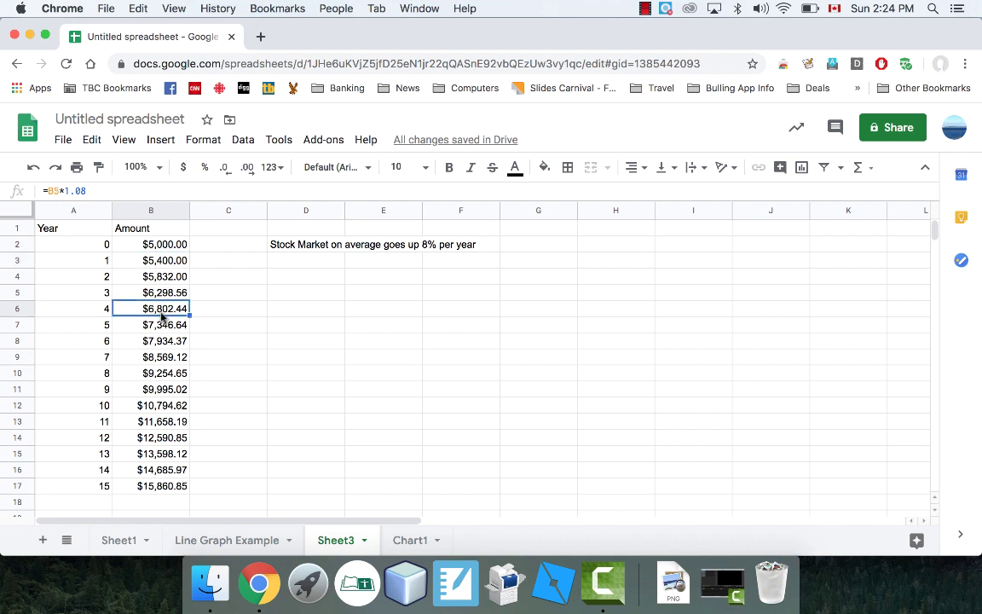
pyautogui.click(147, 388)
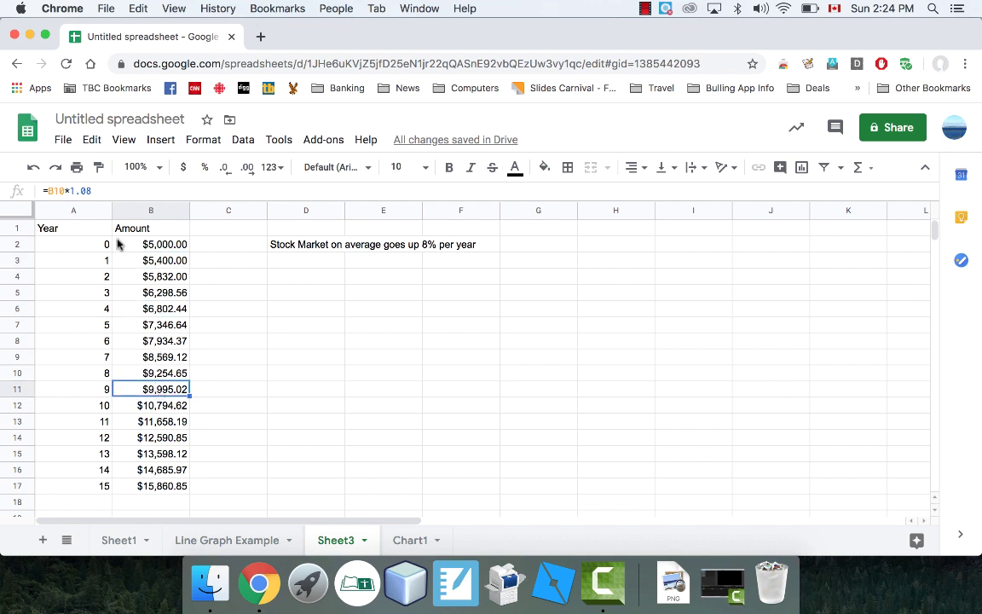
pyautogui.click(161, 437)
pyautogui.click(162, 487)
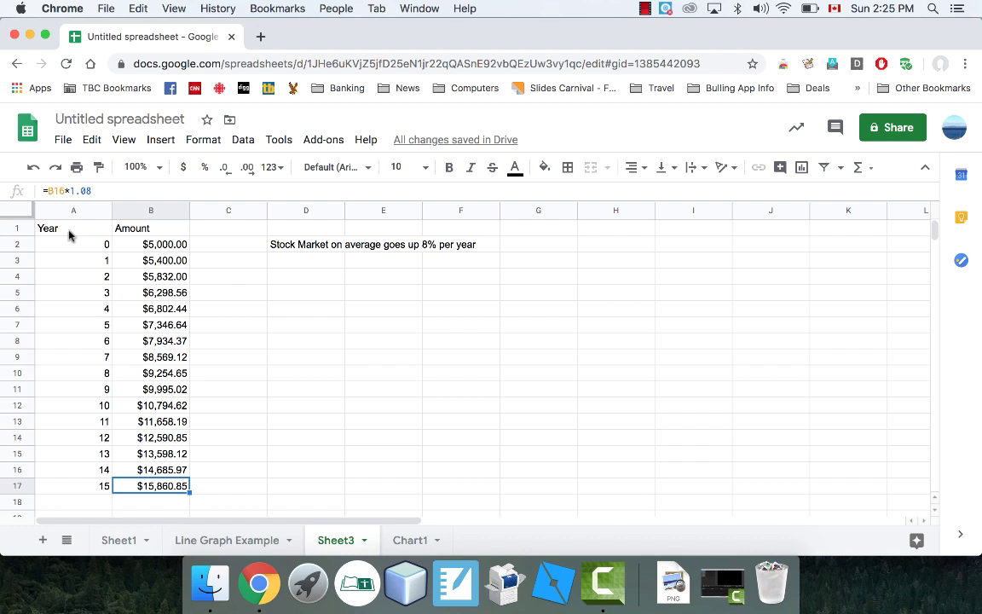
pyautogui.moveTo(70, 232); pyautogui.dragTo(165, 491)
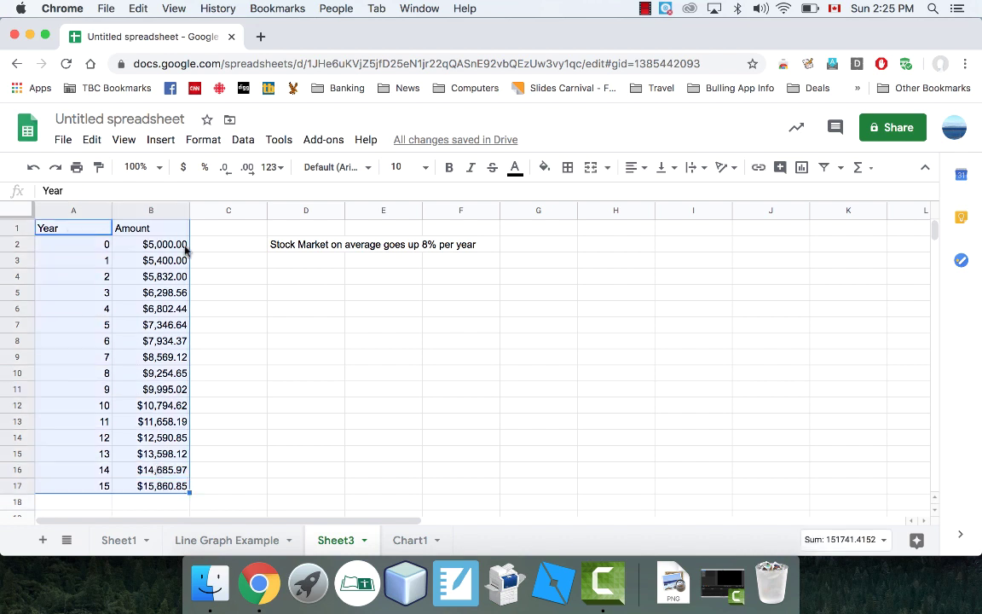
# - Insert a chart of A1:B17 and set its type to Column chart
pyautogui.click(160, 139)
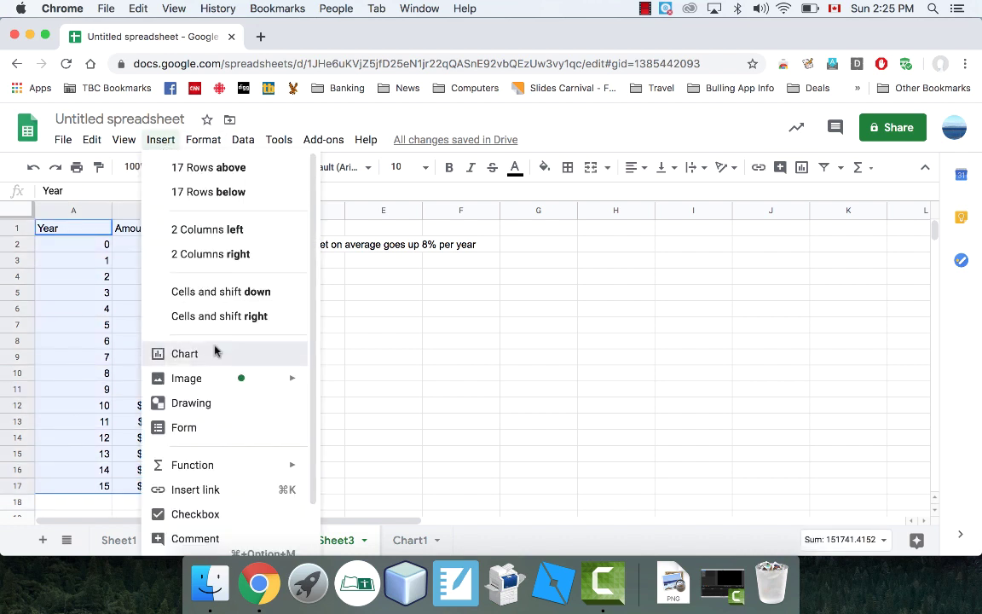
pyautogui.click(215, 352)
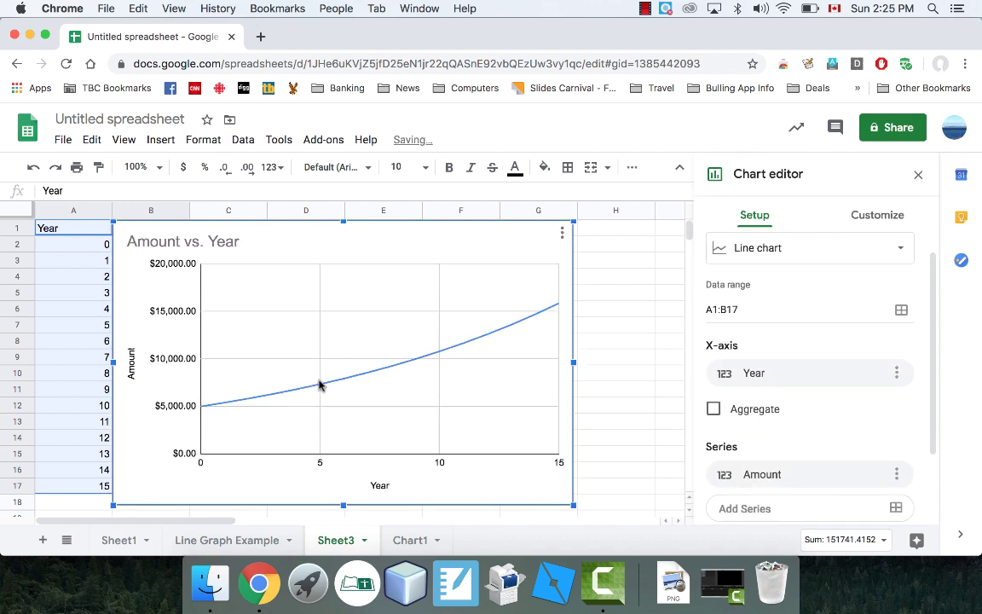
pyautogui.click(875, 213)
pyautogui.click(725, 215)
pyautogui.click(823, 256)
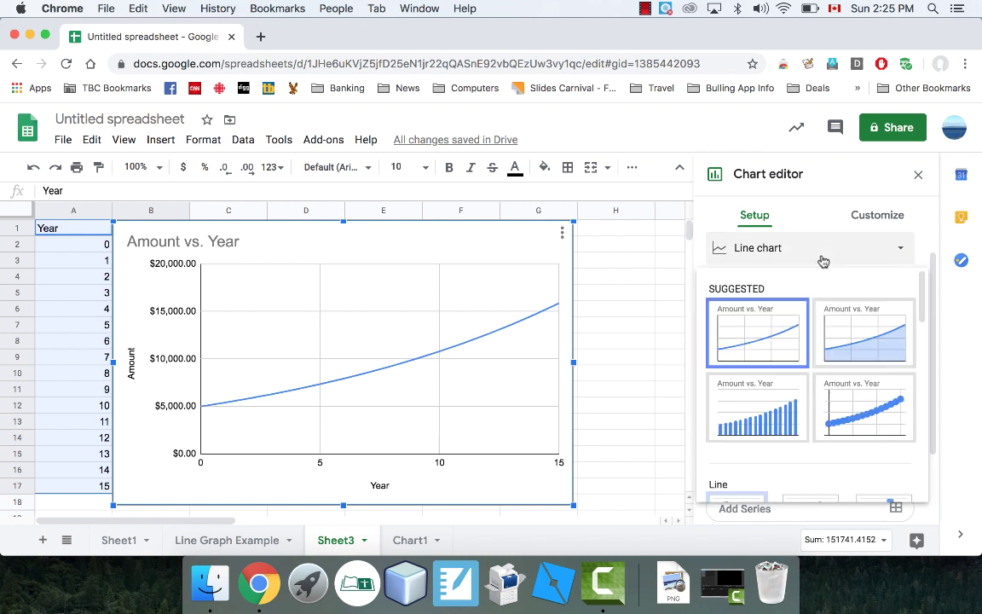
pyautogui.scroll(-1, 793, 408)
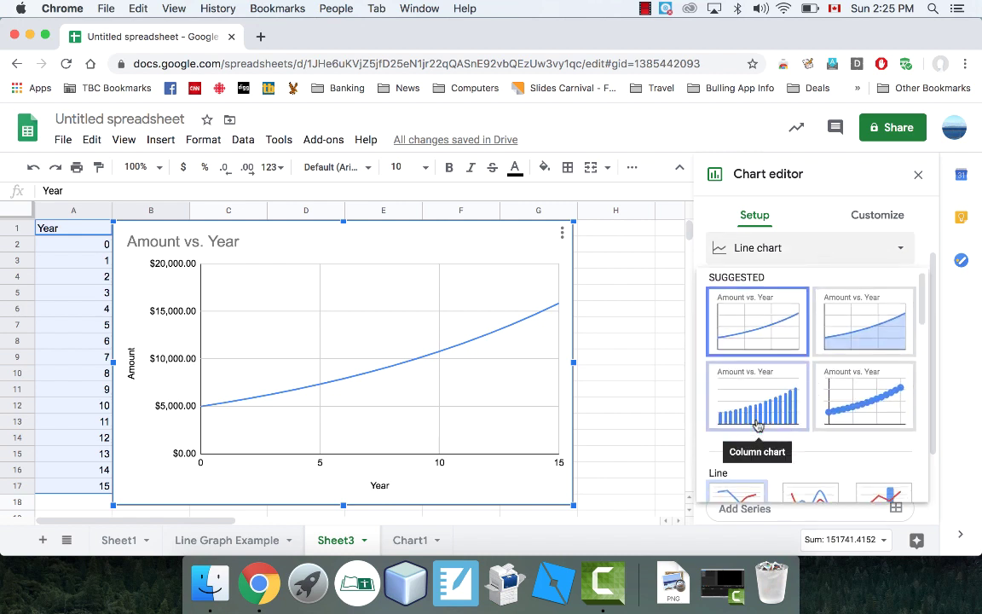
pyautogui.click(867, 405)
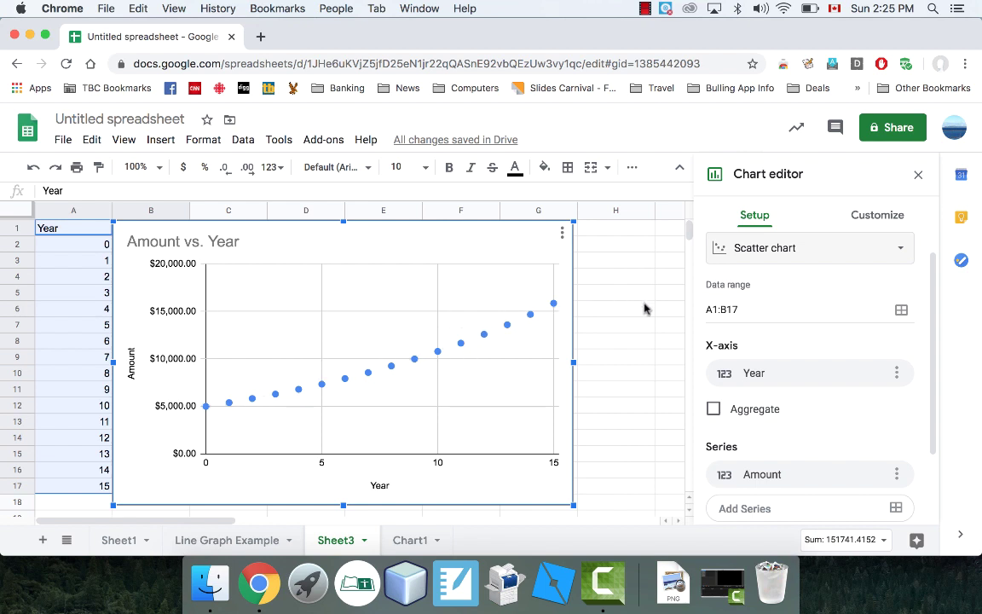
pyautogui.click(772, 249)
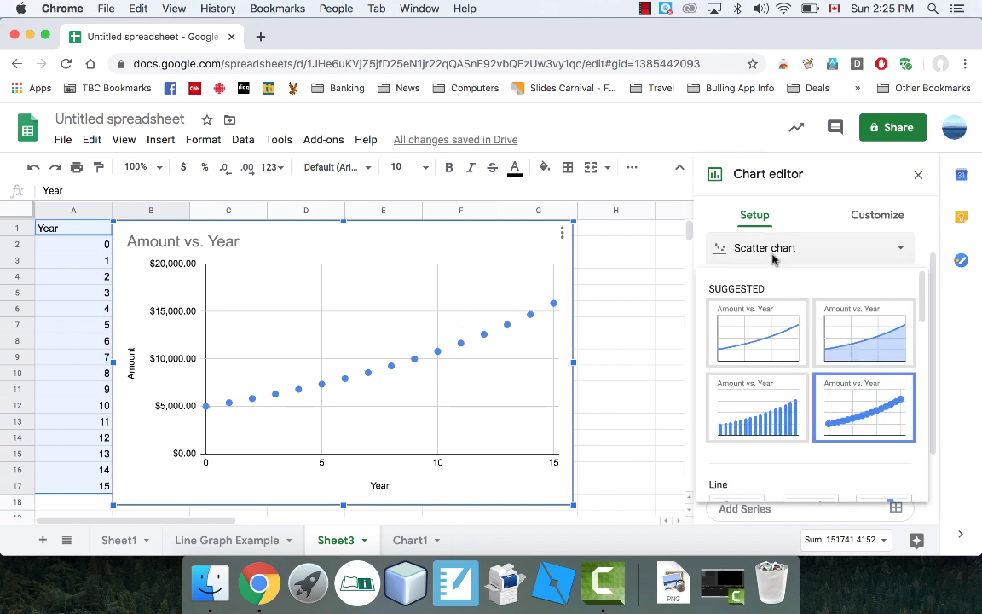
pyautogui.click(763, 426)
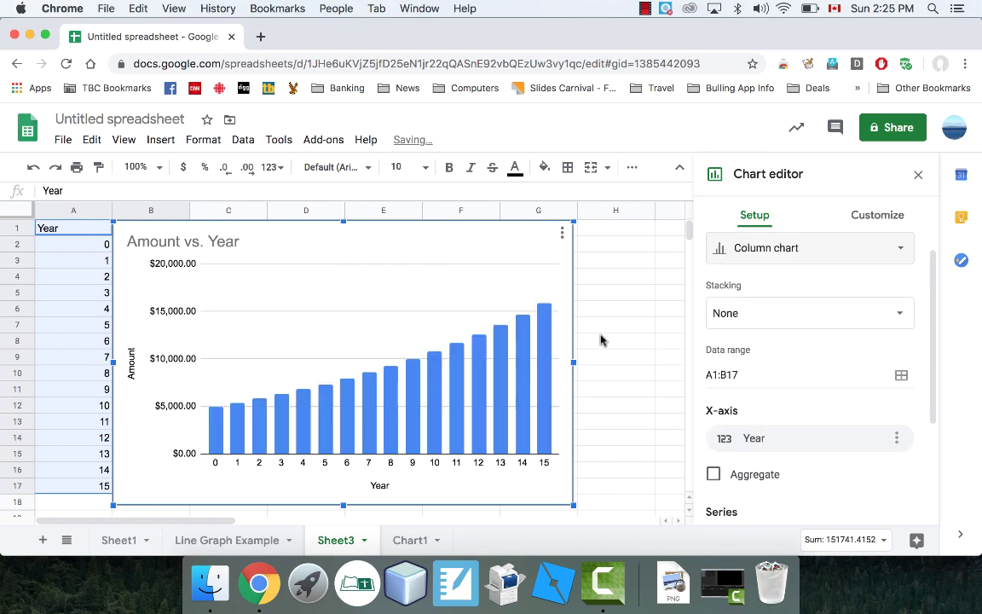
# - Move the Amount vs. Year column chart to the right of the table
pyautogui.click(633, 294)
pyautogui.click(483, 231)
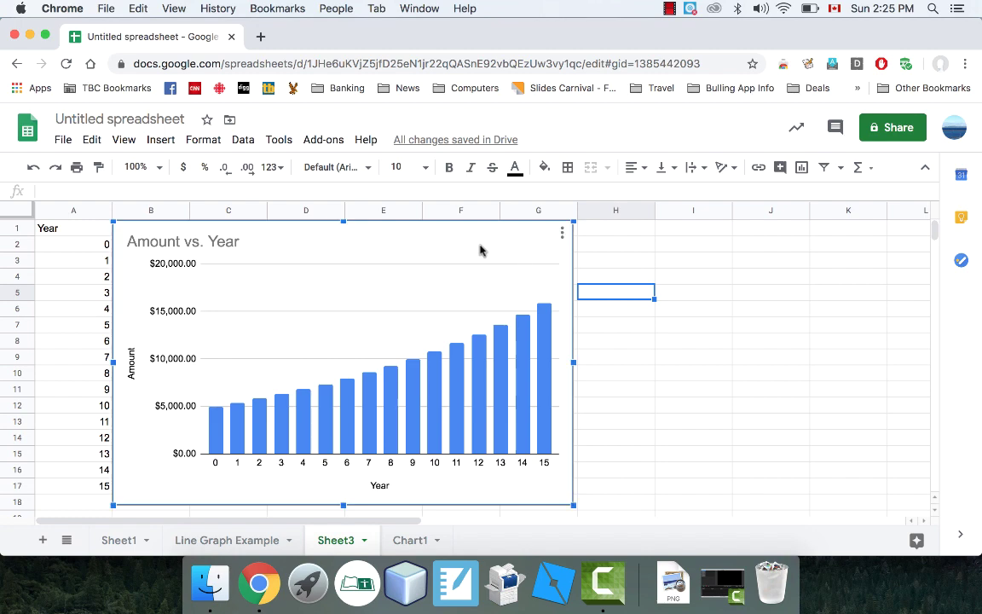
pyautogui.moveTo(470, 233); pyautogui.dragTo(631, 274)
pyautogui.scroll(-1, 592, 278)
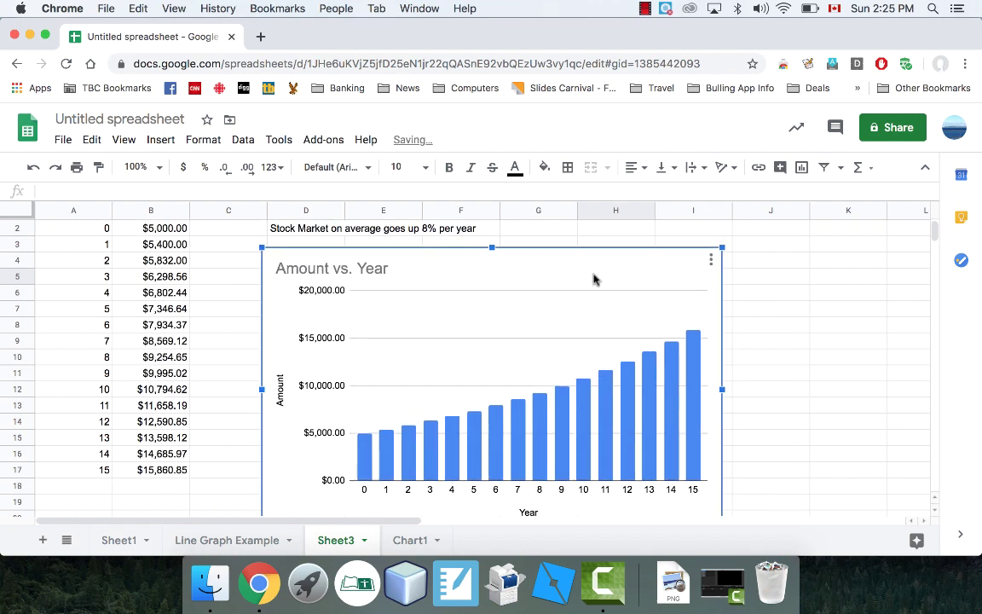
# - Change B3 to =B2*1.04 and fill it down to B17, reaching $9,004.72
pyautogui.click(181, 245)
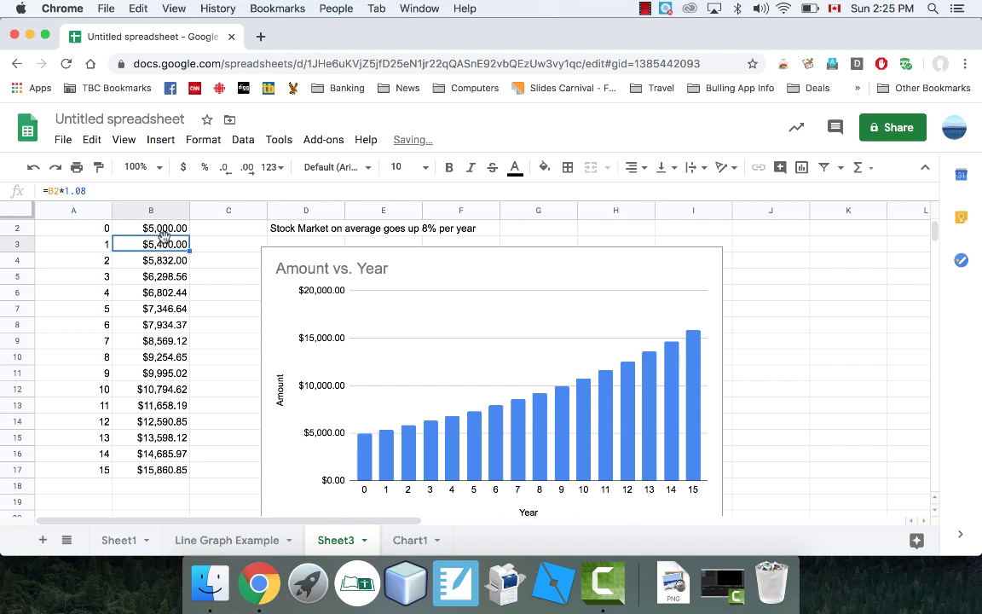
pyautogui.click(86, 191)
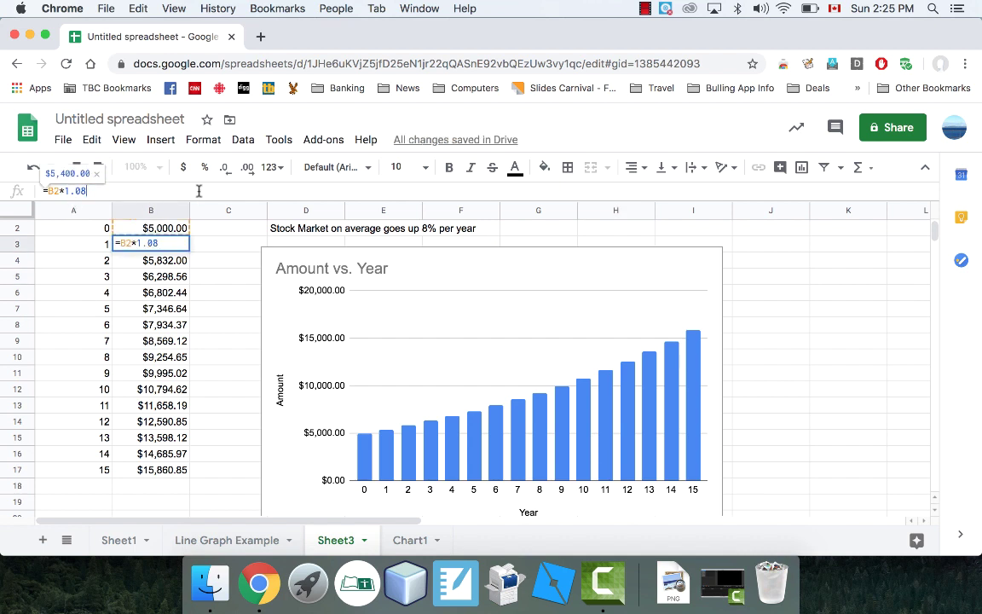
pyautogui.press('Return')
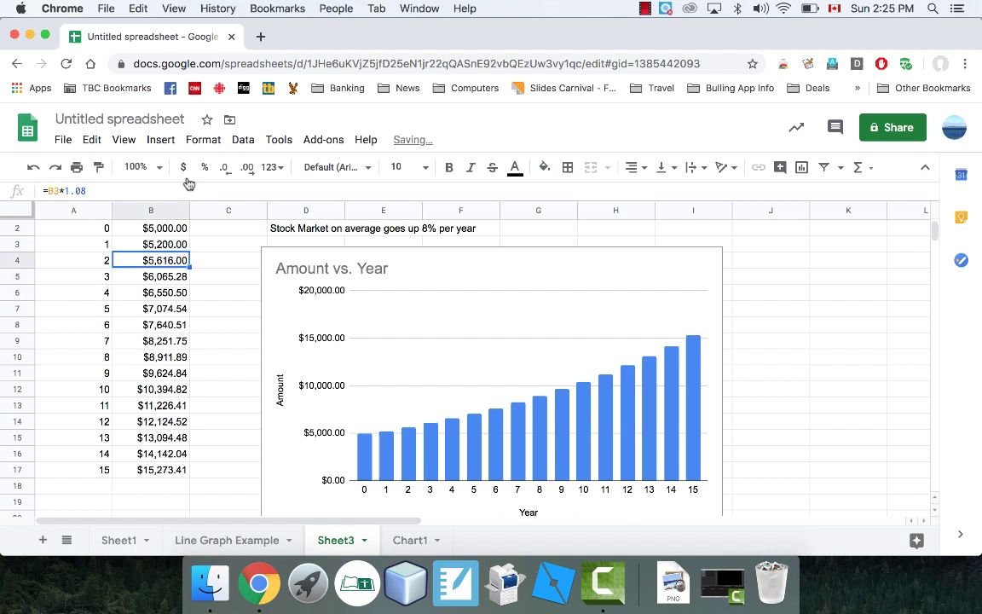
pyautogui.click(170, 246)
pyautogui.moveTo(189, 247); pyautogui.dragTo(182, 467)
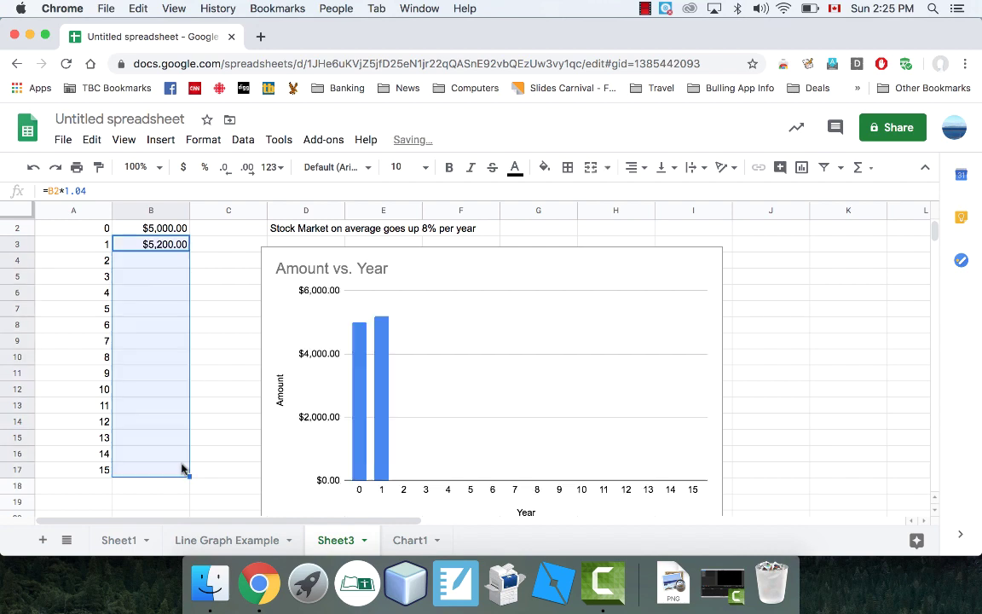
pyautogui.click(218, 437)
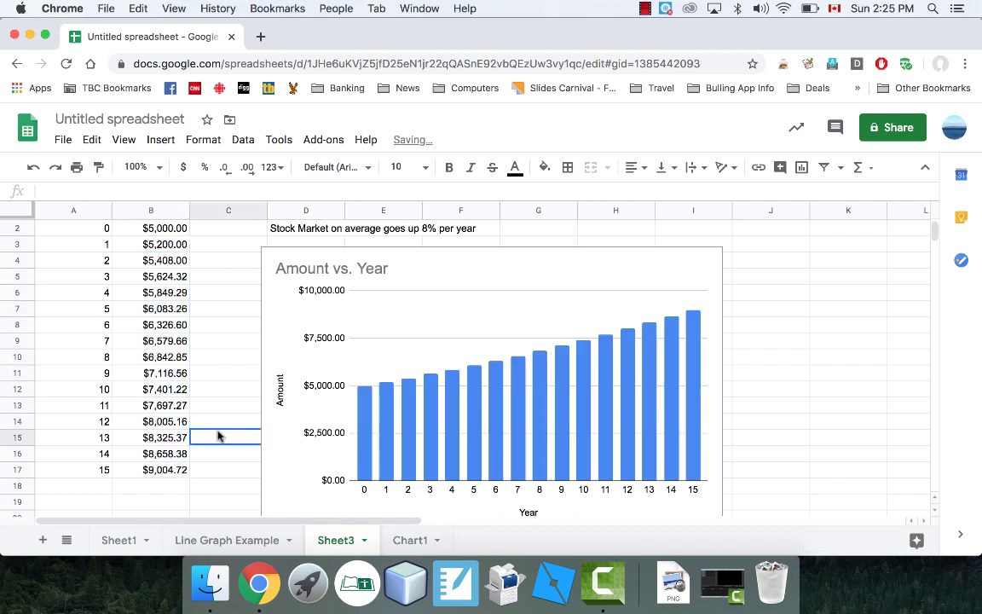
pyautogui.click(161, 473)
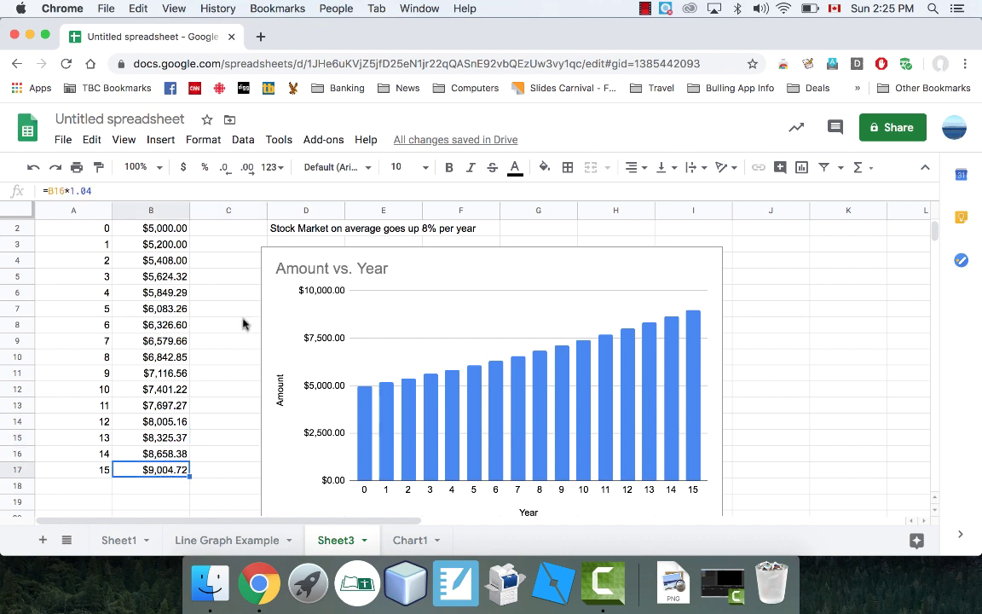
pyautogui.click(158, 227)
pyautogui.click(165, 246)
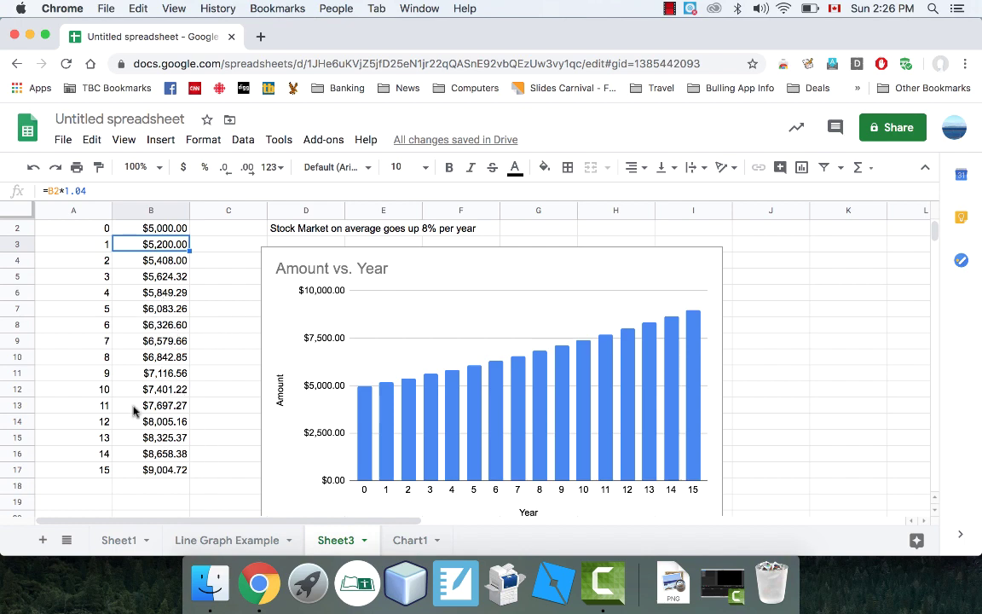
pyautogui.scroll(1, 134, 412)
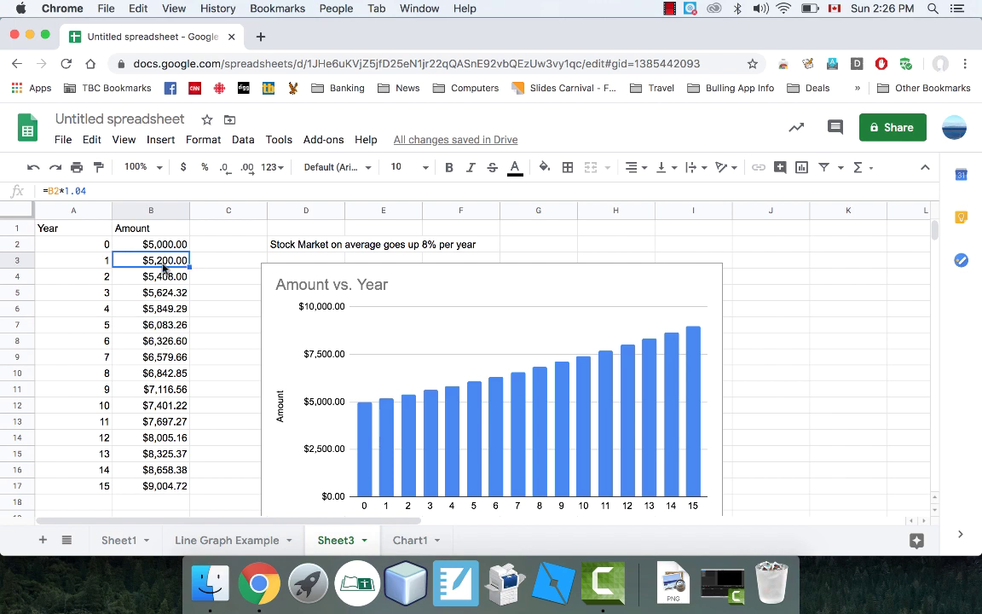
pyautogui.click(115, 540)
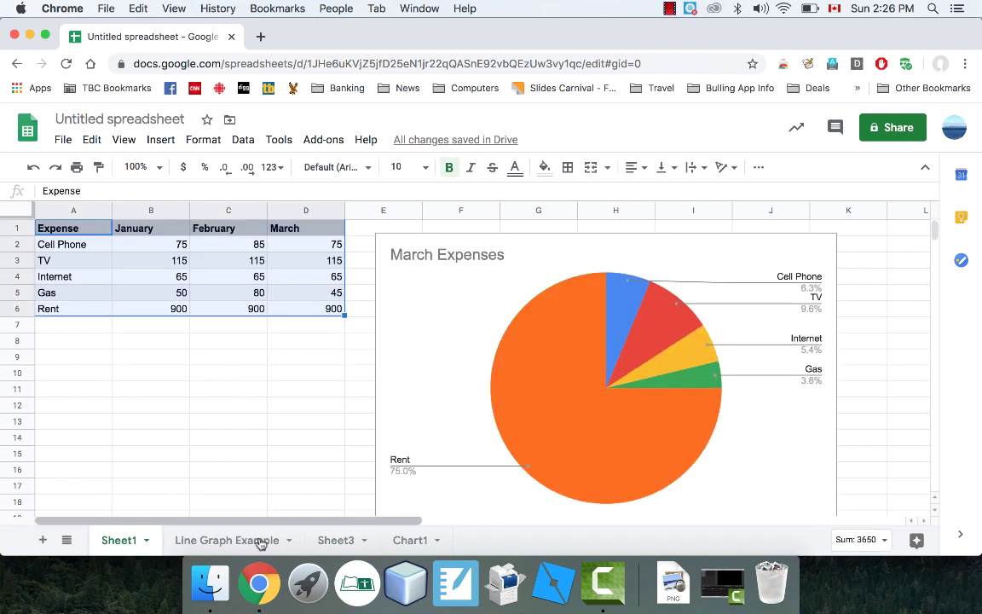
pyautogui.click(232, 544)
pyautogui.click(412, 539)
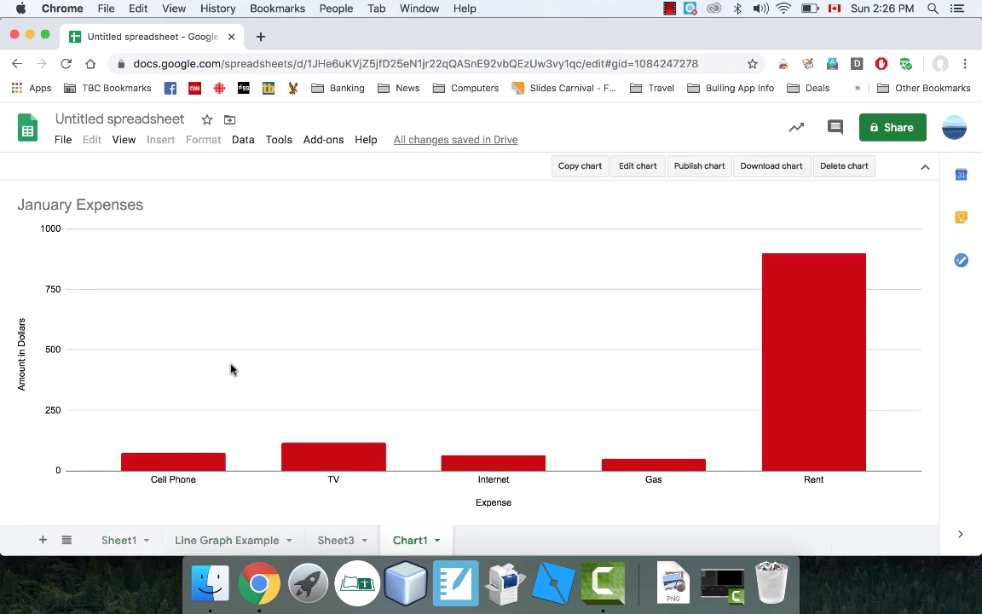
pyautogui.click(120, 543)
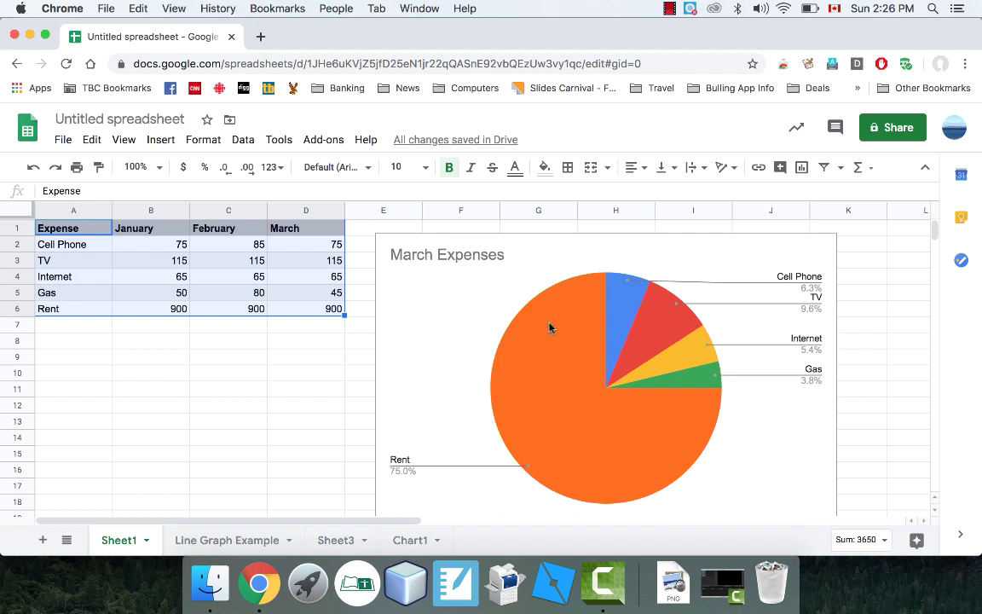
pyautogui.click(204, 542)
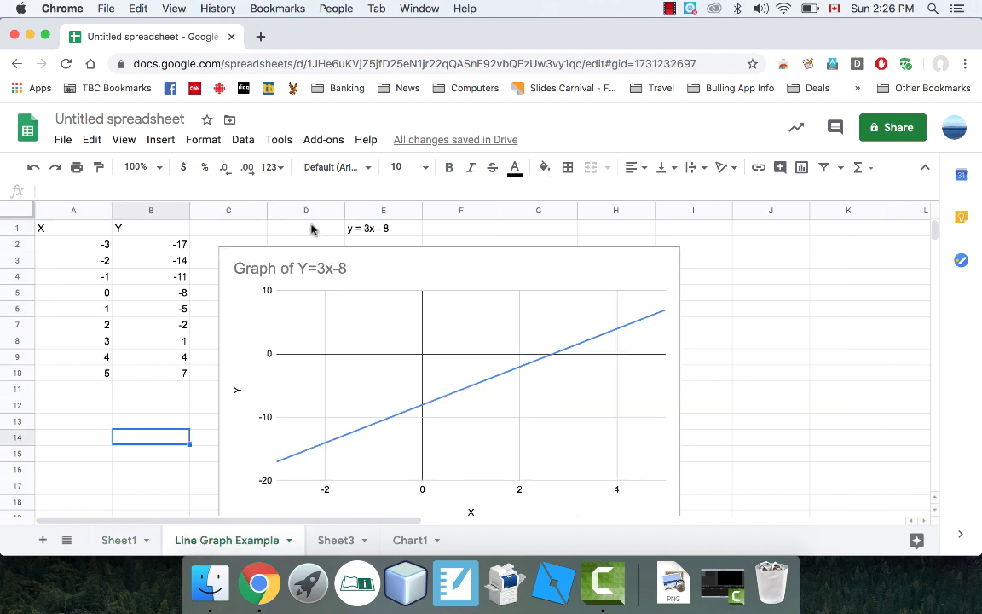
pyautogui.click(380, 230)
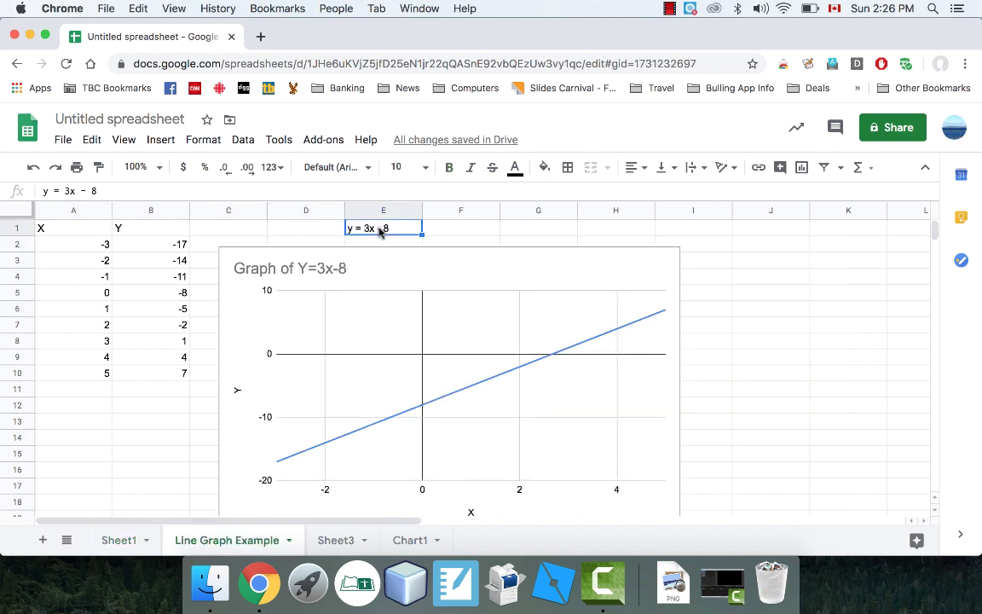
pyautogui.click(156, 243)
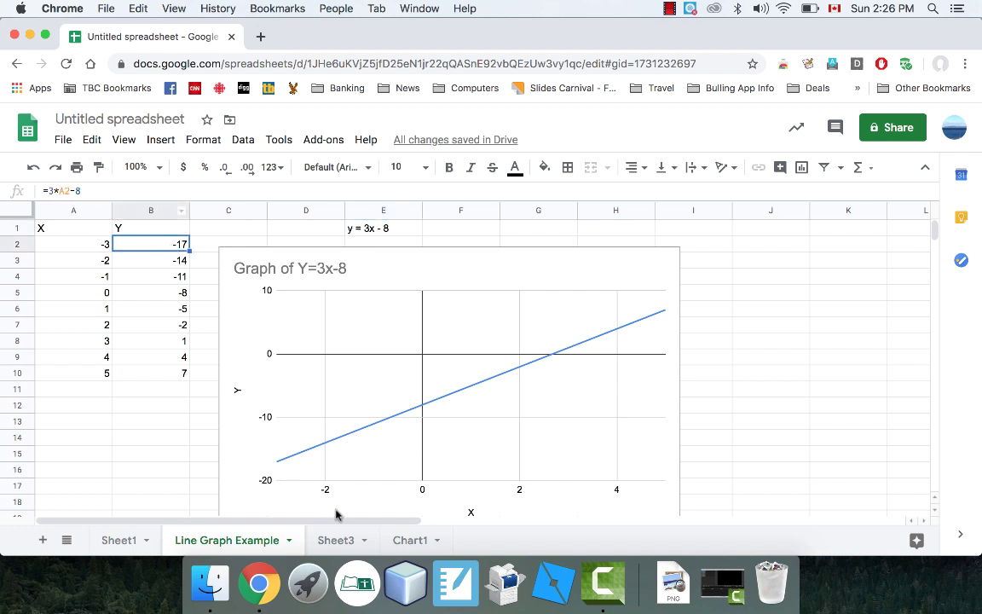
pyautogui.click(336, 540)
# - Change B3's growth formula to =B2*1.01 and fill it down to B17
pyautogui.click(147, 245)
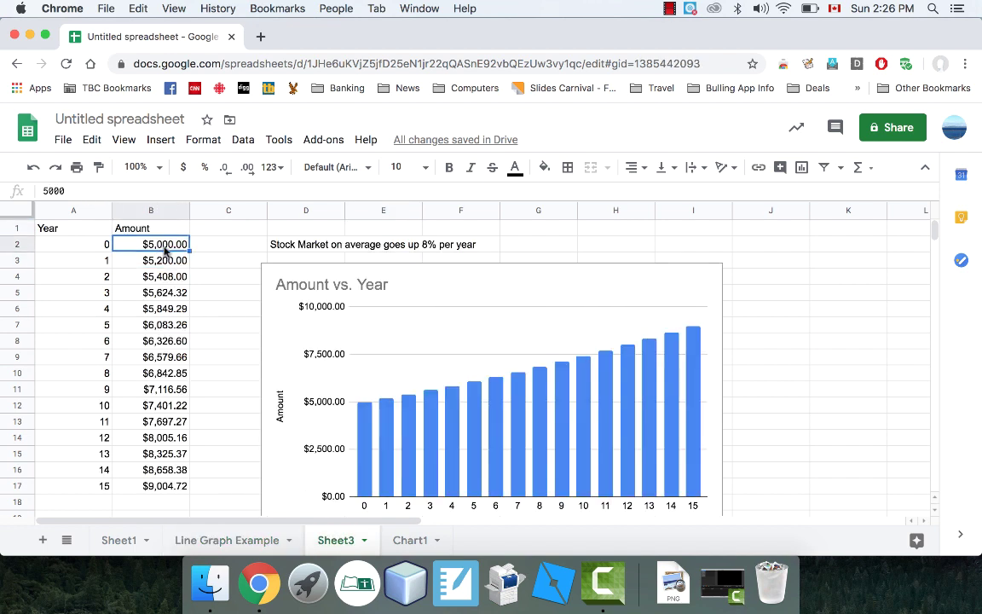
pyautogui.click(133, 264)
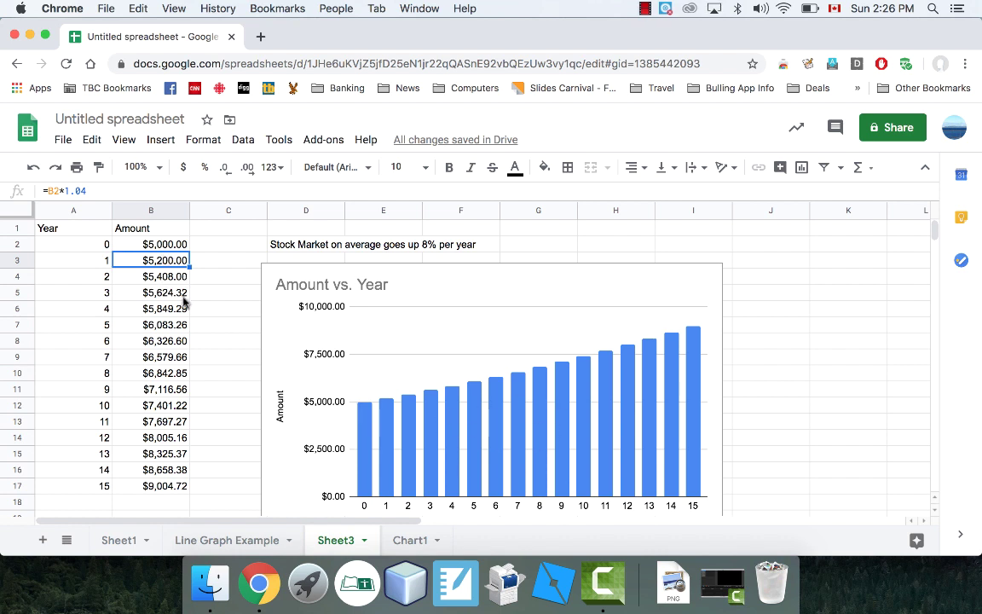
pyautogui.click(94, 192)
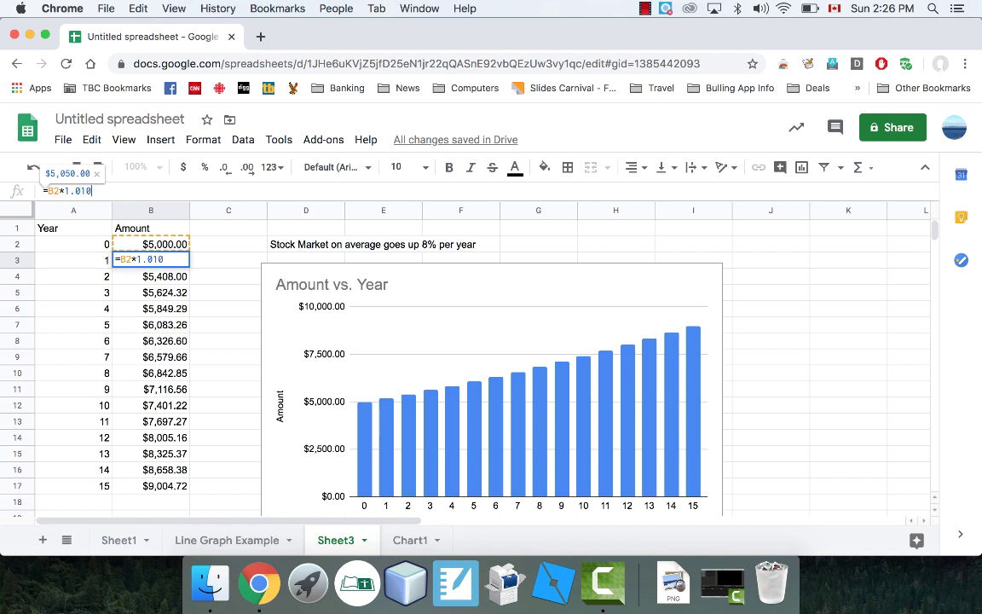
pyautogui.press('Return')
pyautogui.click(162, 260)
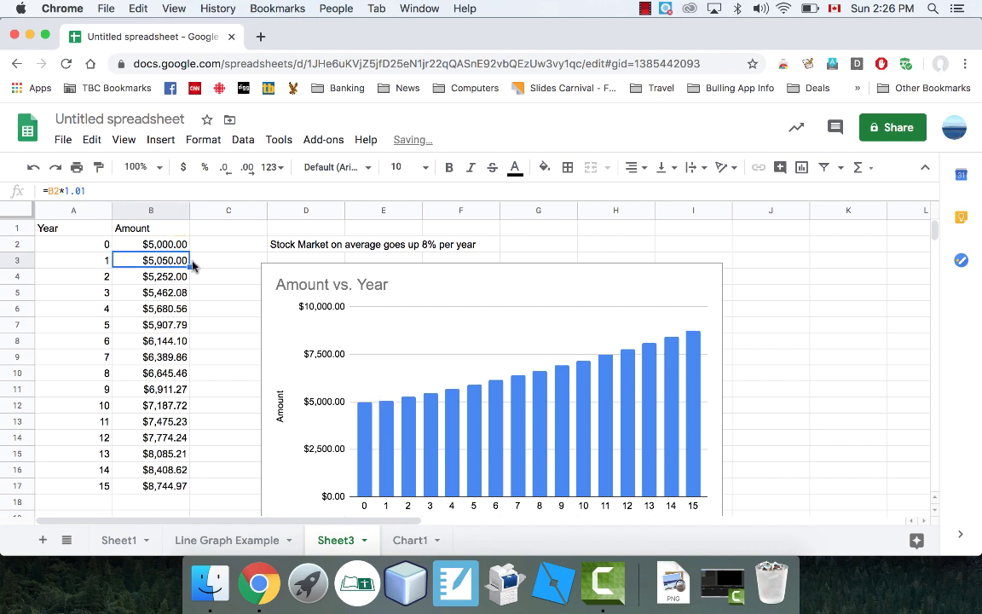
pyautogui.moveTo(192, 267); pyautogui.dragTo(192, 487)
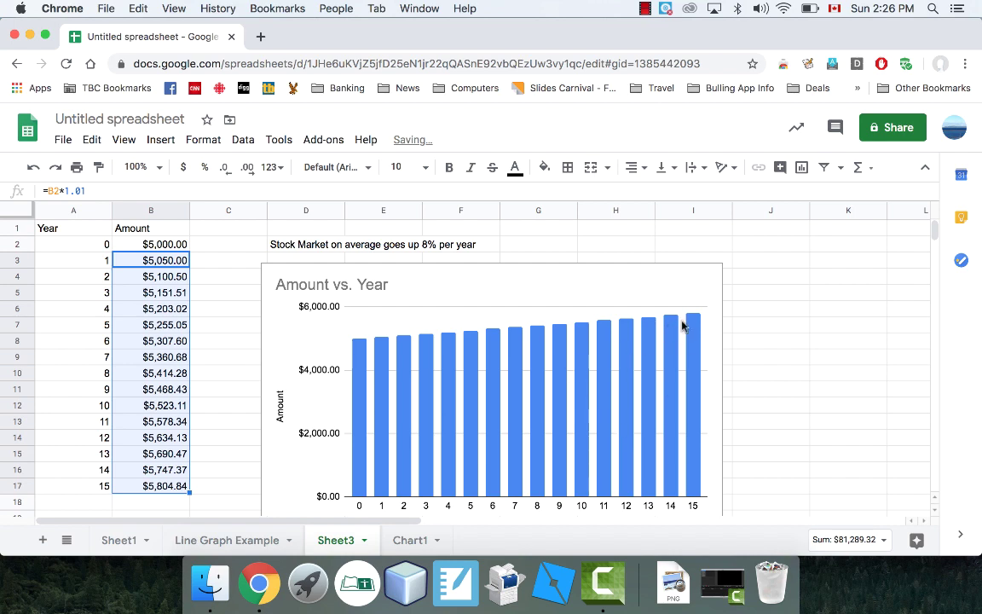
pyautogui.click(154, 256)
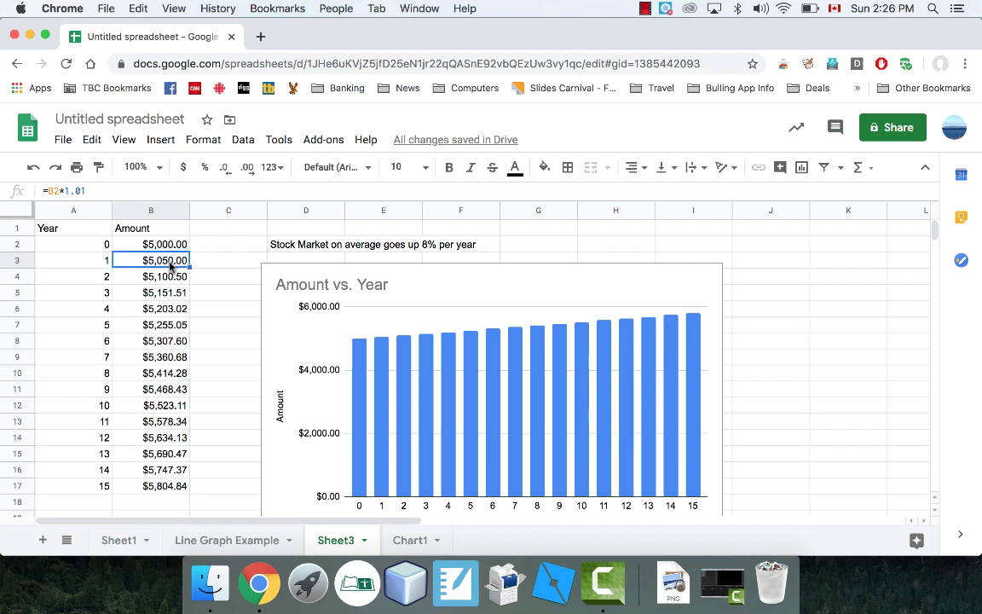
# - Change B3 to =B2*1.1 and fill it down to B17, reaching $20,886.24
pyautogui.click(97, 192)
pyautogui.press('BackSpace')
pyautogui.press('BackSpace')
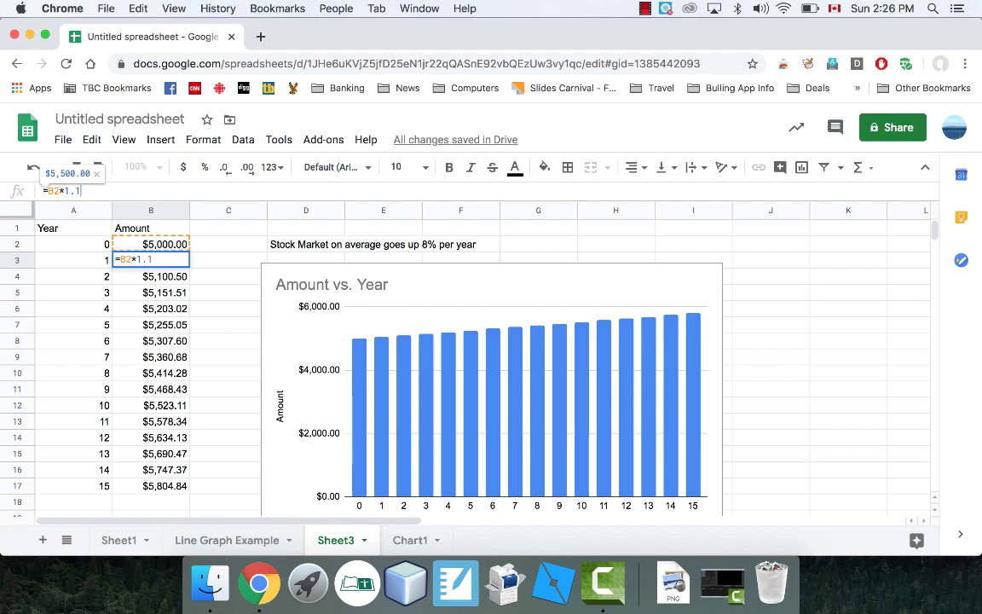
pyautogui.press('Return')
pyautogui.click(162, 260)
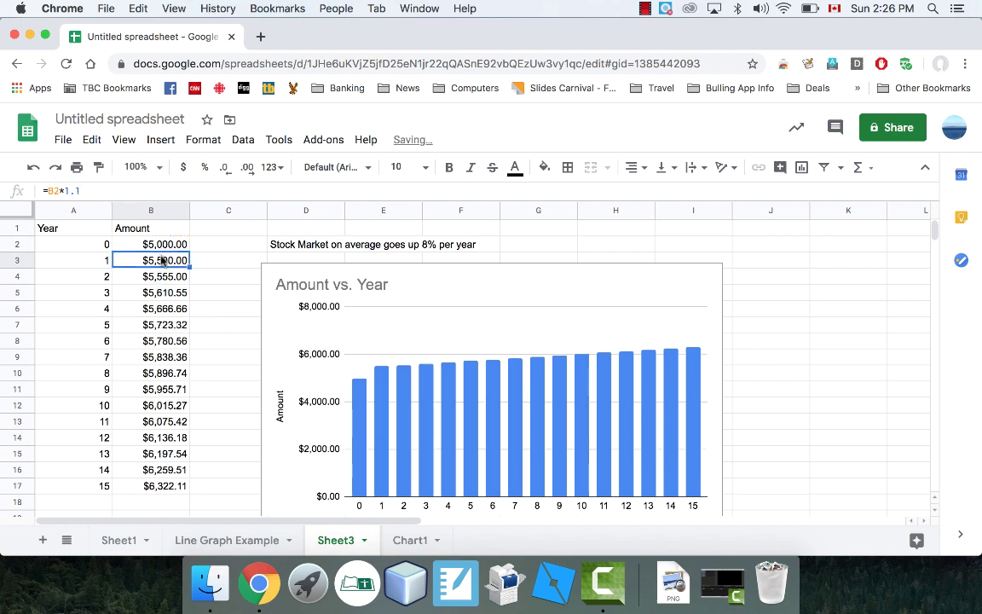
pyautogui.moveTo(192, 265); pyautogui.dragTo(189, 486)
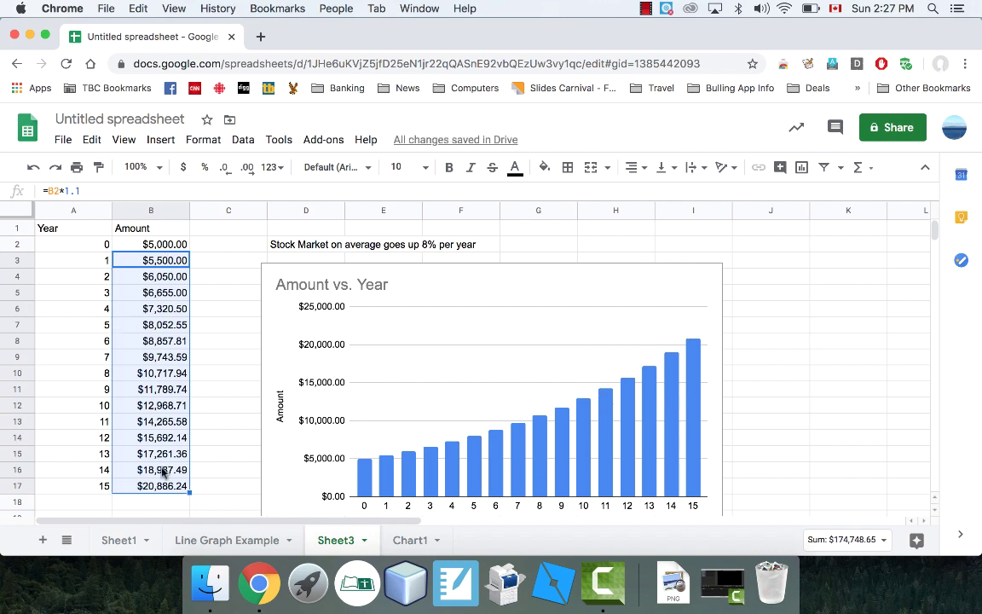
pyautogui.click(217, 296)
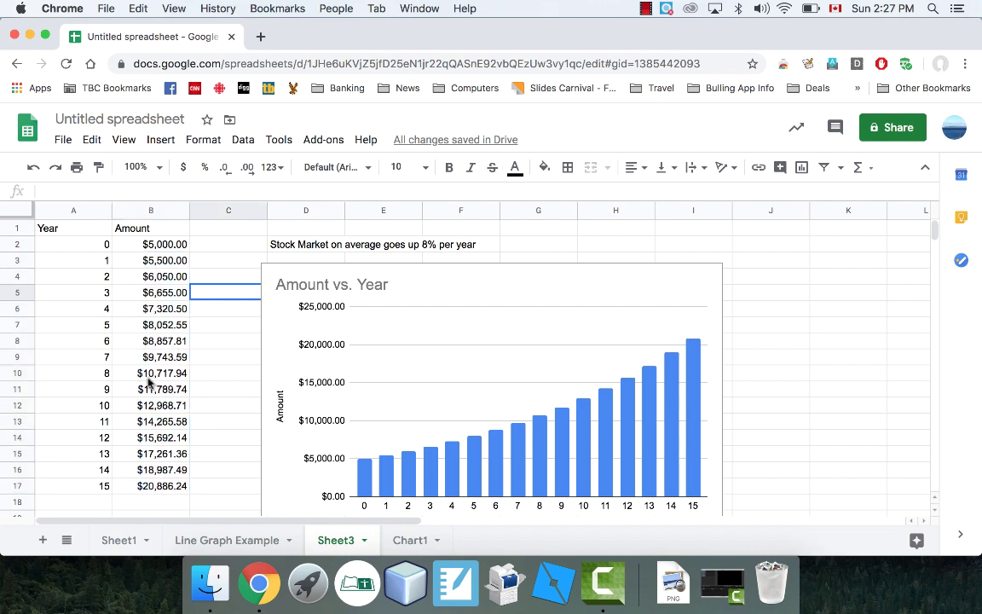
pyautogui.click(54, 310)
pyautogui.click(235, 278)
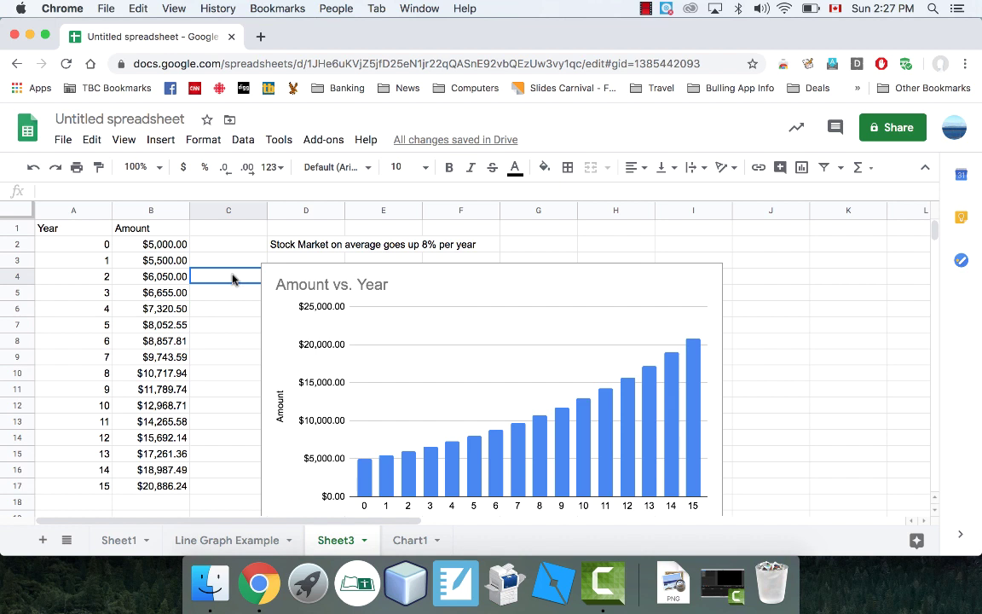
# - Replace the title 'Untitled spreadsheet' with 'Graphs Example'
pyautogui.click(91, 120)
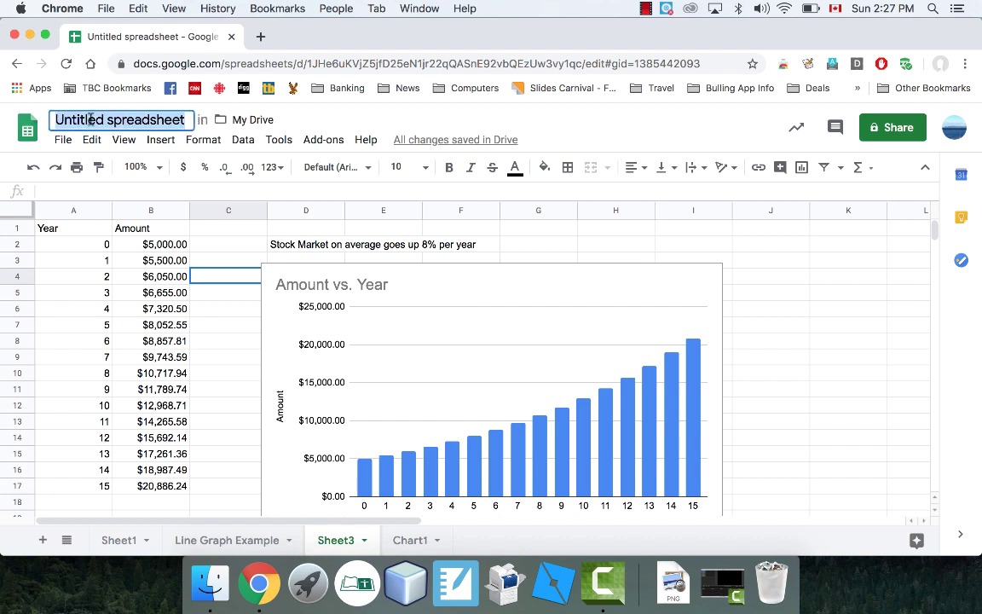
pyautogui.write('Gra')
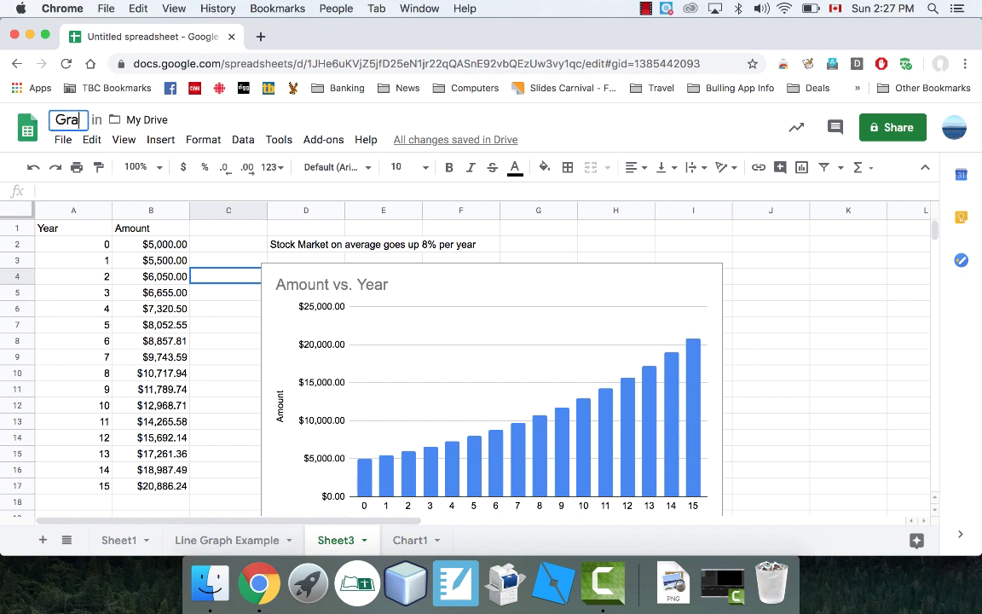
pyautogui.write('phs Example')
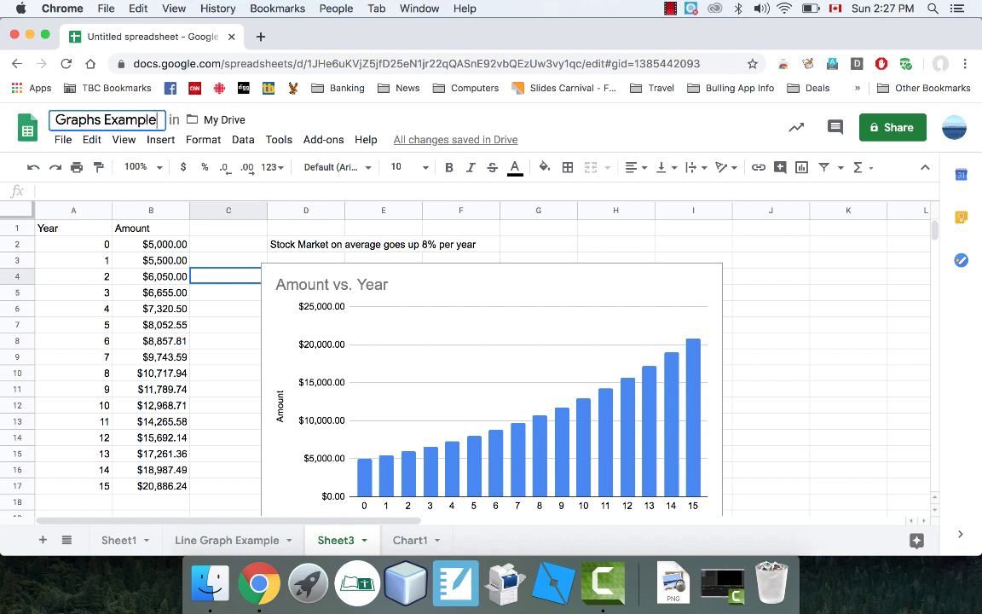
pyautogui.press('Return')
pyautogui.click(228, 231)
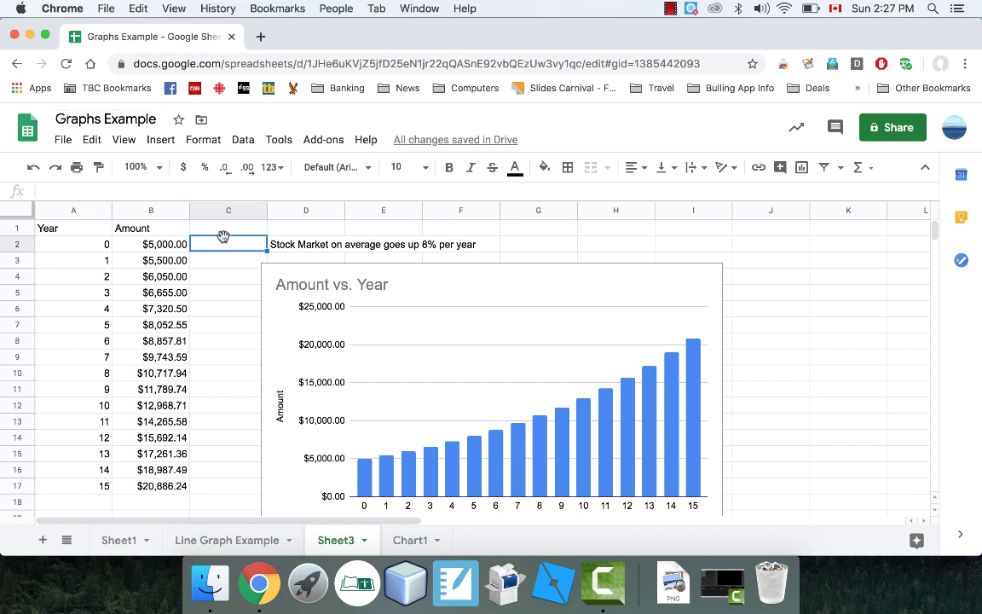